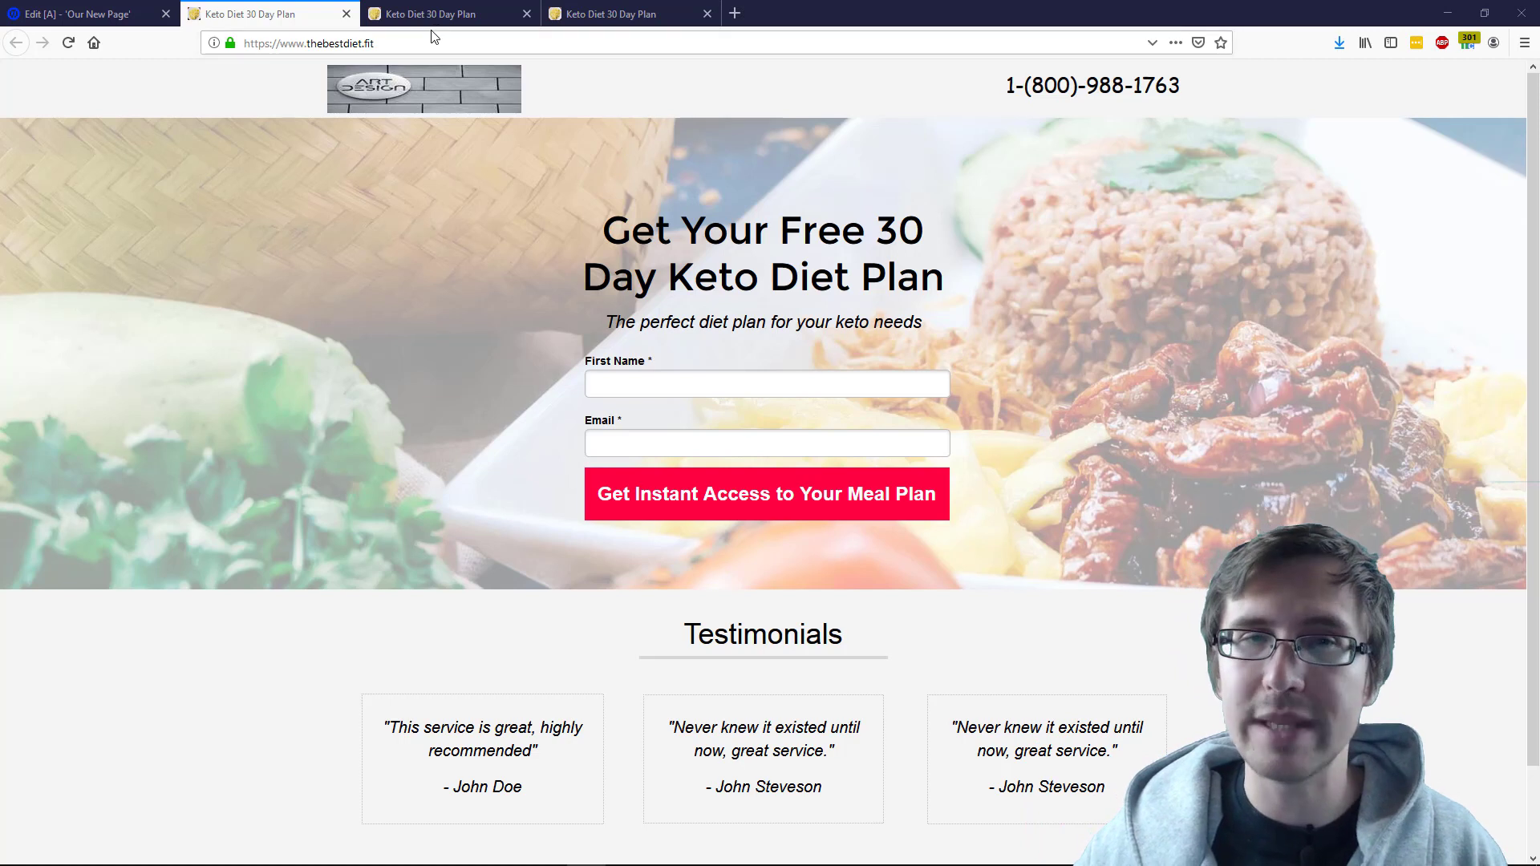
- Examine the headline and subheading of the landing page version with the keyword "Best keto diet meal plan"
{"action": "left_click", "coordinate": [413, 12]}
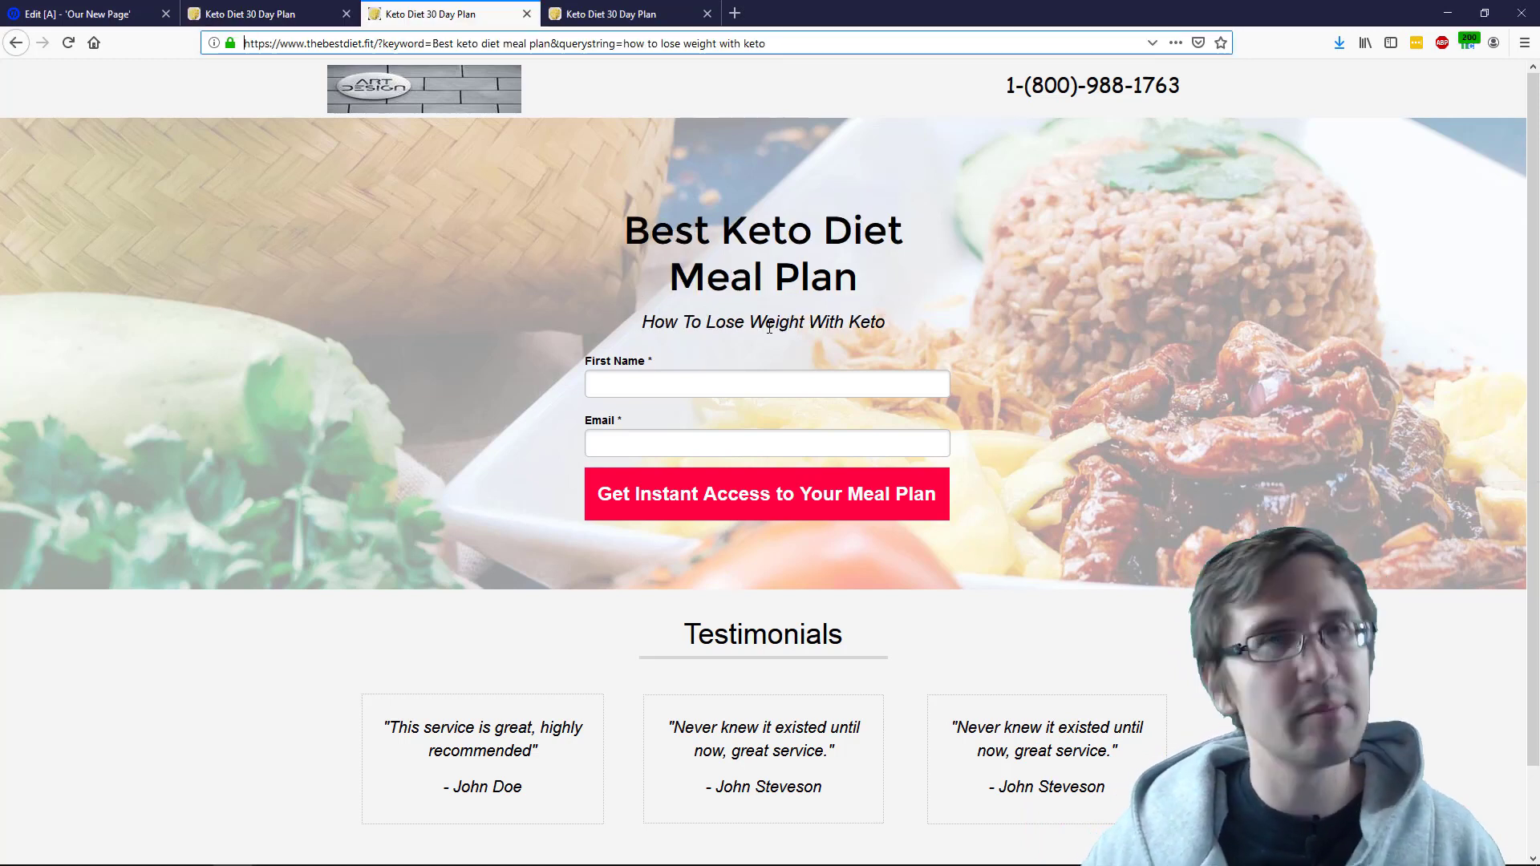
{"action": "left_click_drag", "start_coordinate": [640, 329], "coordinate": [618, 233]}
{"action": "left_click", "coordinate": [928, 313]}
{"action": "left_click", "coordinate": [480, 244]}
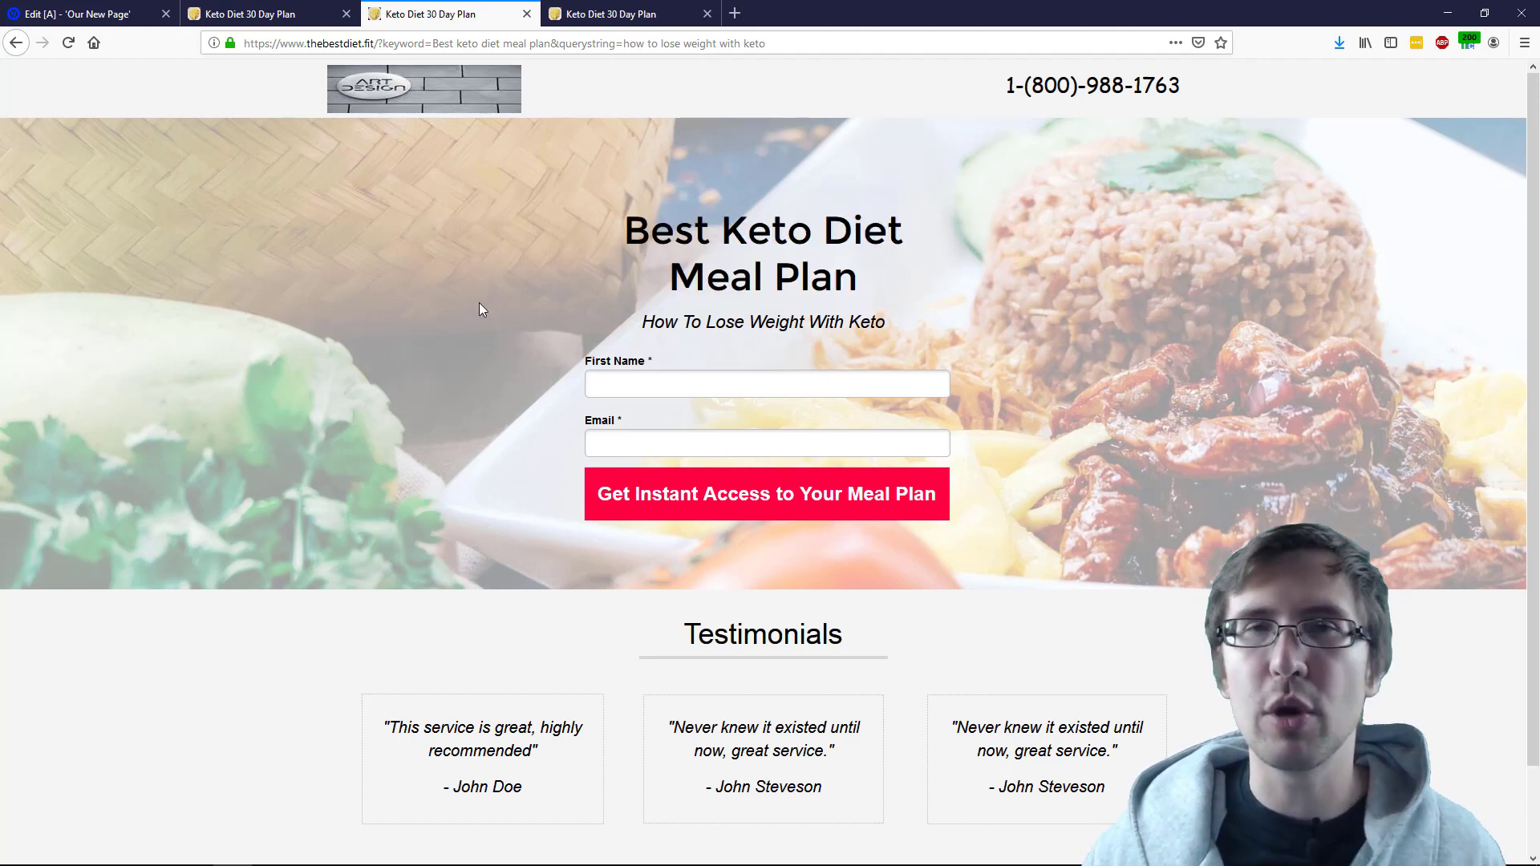
- Examine the headline and subheading of the "free keto diet meal plan" version, then return to the default landing page
{"action": "left_click", "coordinate": [631, 14]}
{"action": "left_click_drag", "start_coordinate": [671, 325], "coordinate": [536, 236]}
{"action": "left_click", "coordinate": [791, 301]}
{"action": "left_click", "coordinate": [536, 236]}
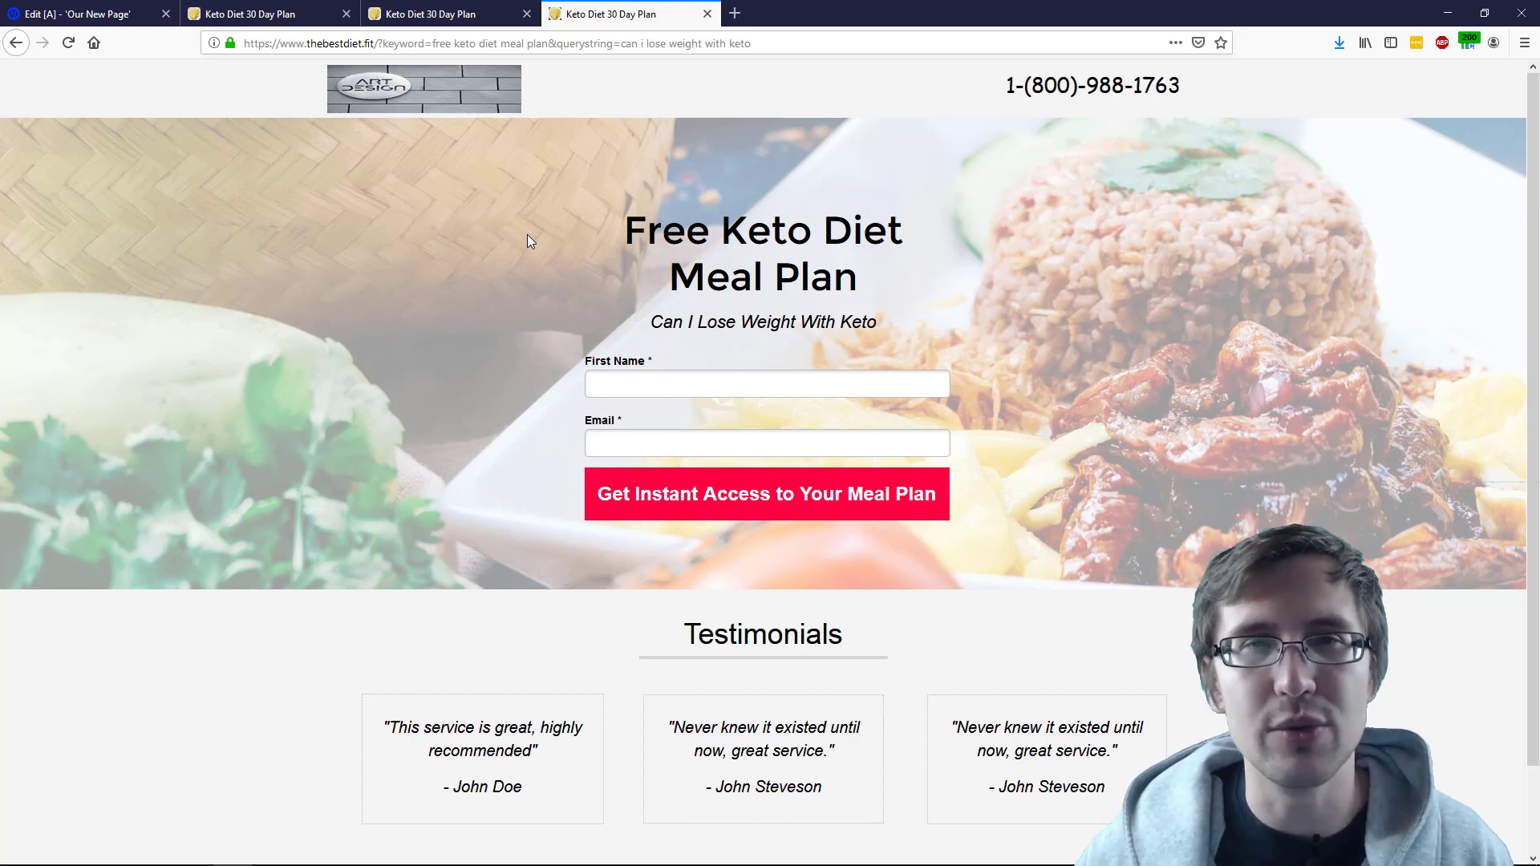
{"action": "key", "text": "ctrl+2"}
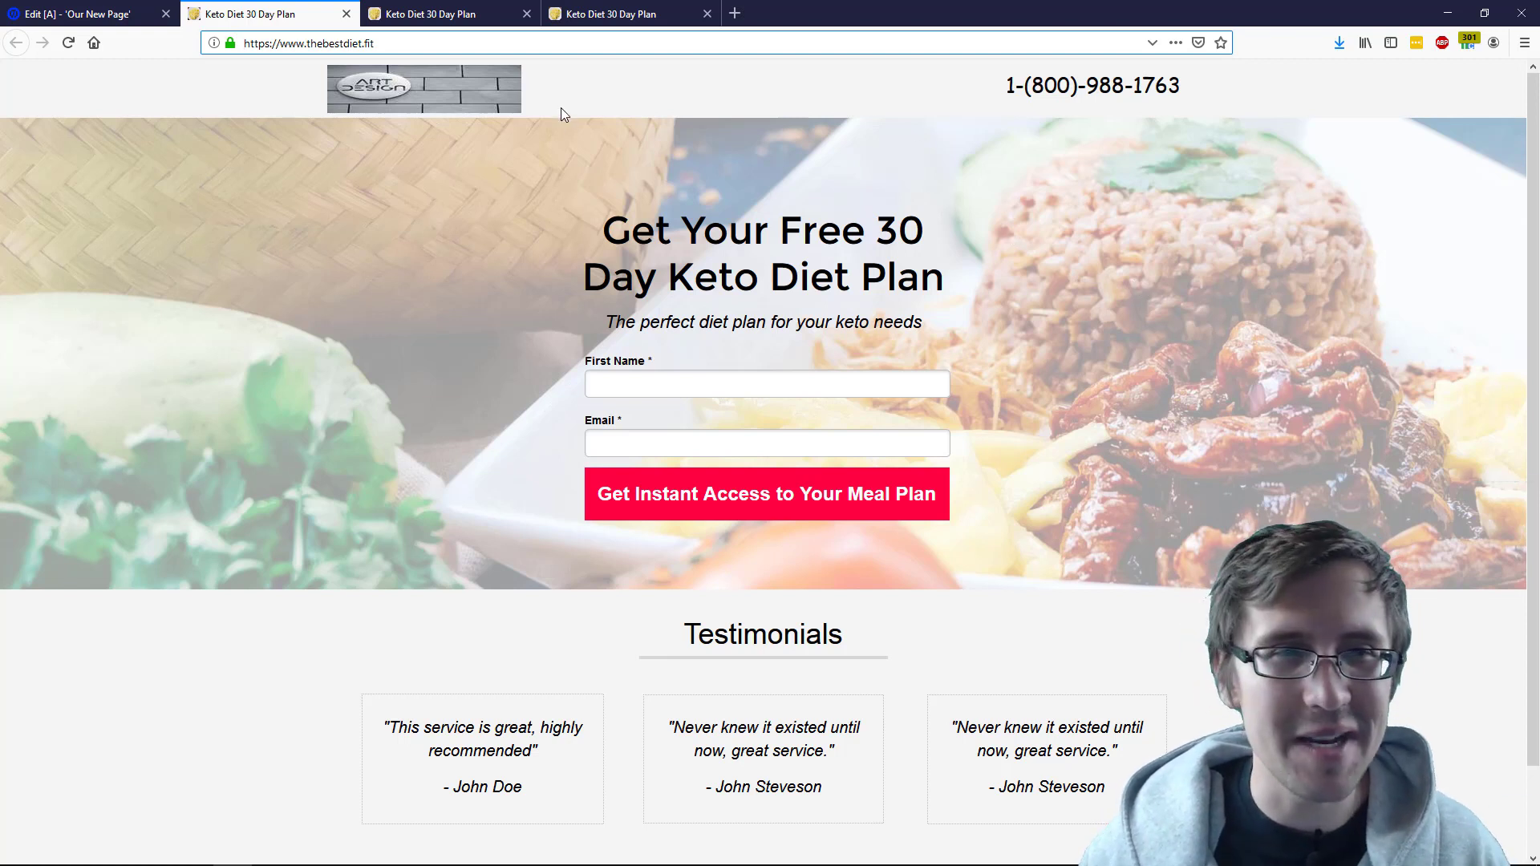
- Inspect the URL parameters of the first keyword version and reload the "free keto diet meal plan" version
{"action": "left_click", "coordinate": [442, 13]}
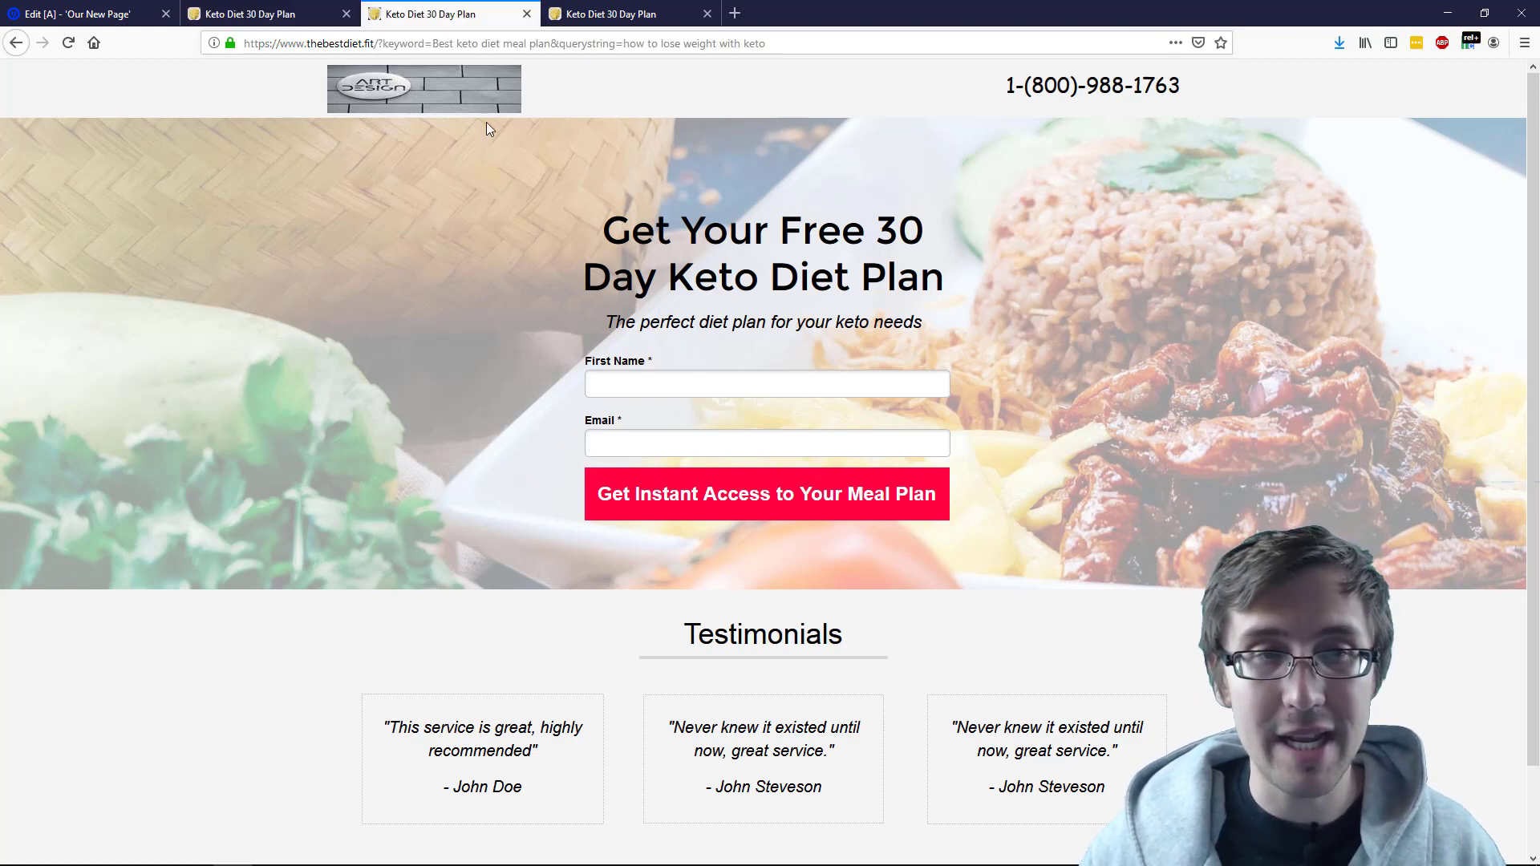
{"action": "left_click_drag", "start_coordinate": [381, 43], "coordinate": [992, 178]}
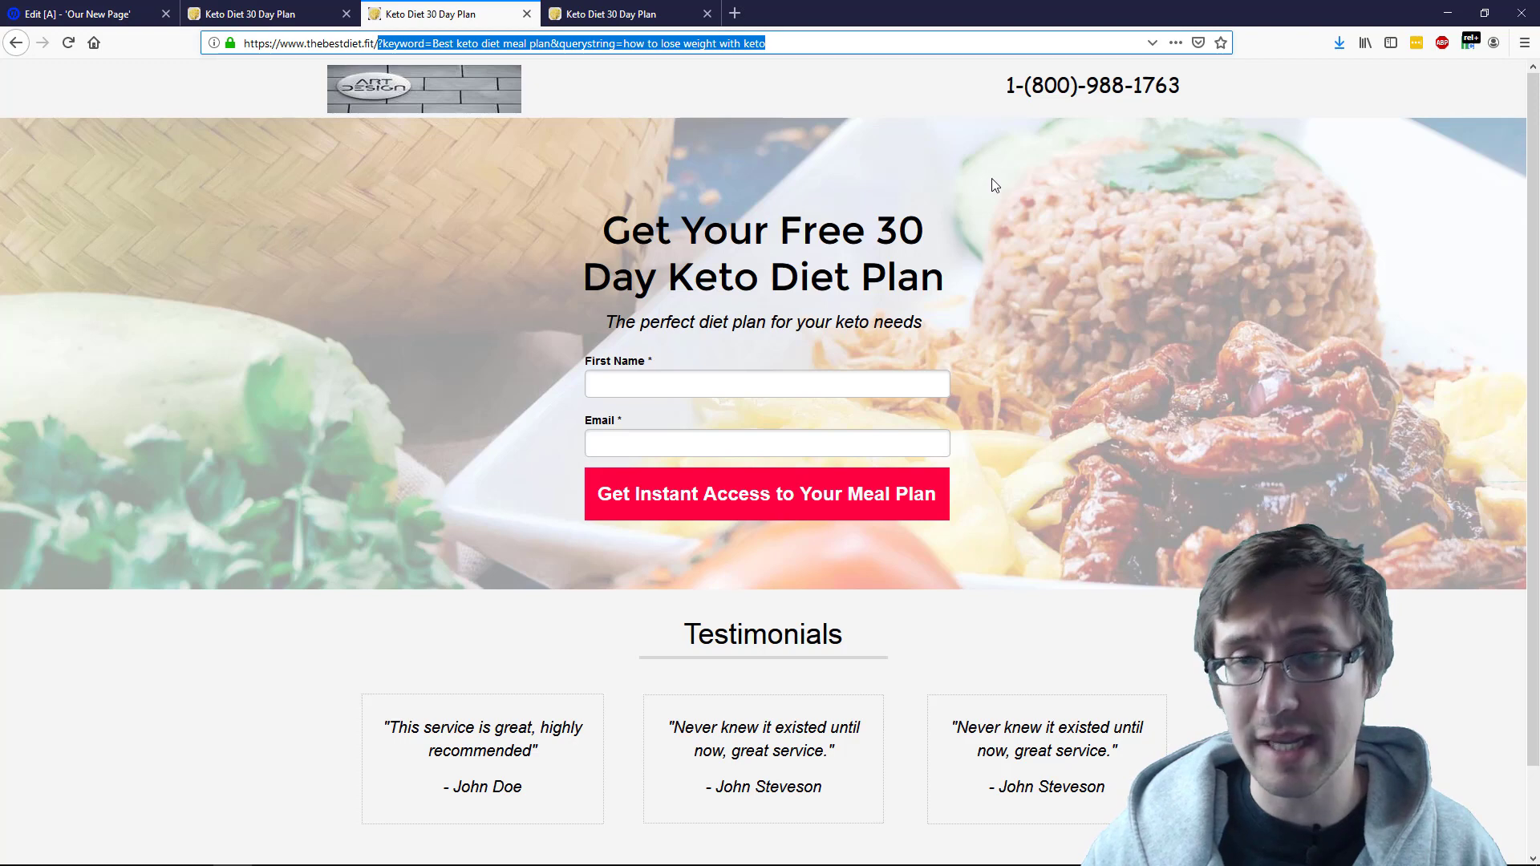
{"action": "left_click", "coordinate": [773, 241]}
{"action": "left_click", "coordinate": [597, 14]}
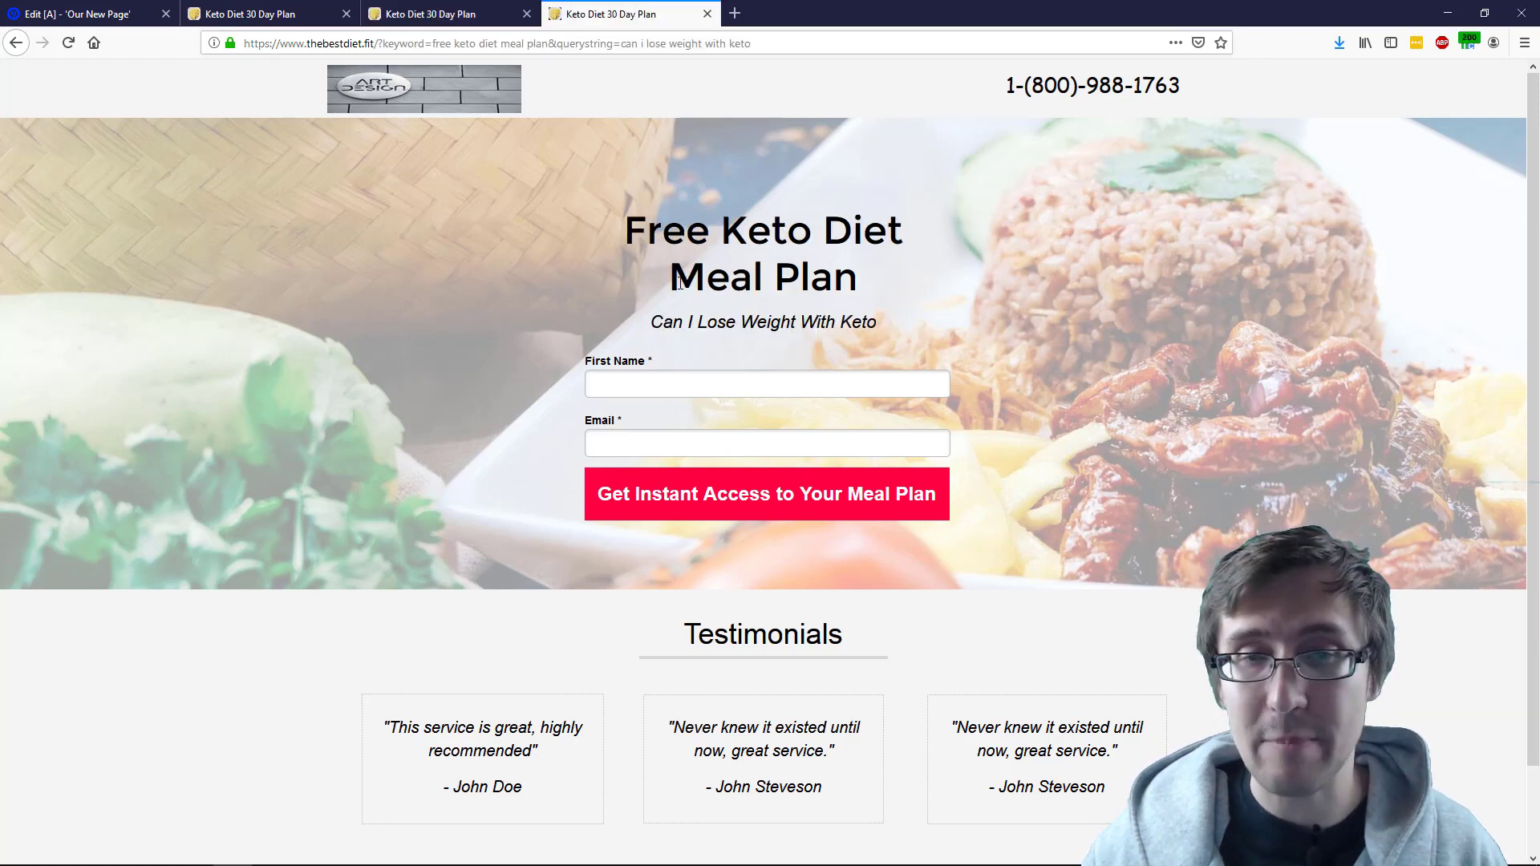
{"action": "left_click", "coordinate": [69, 43]}
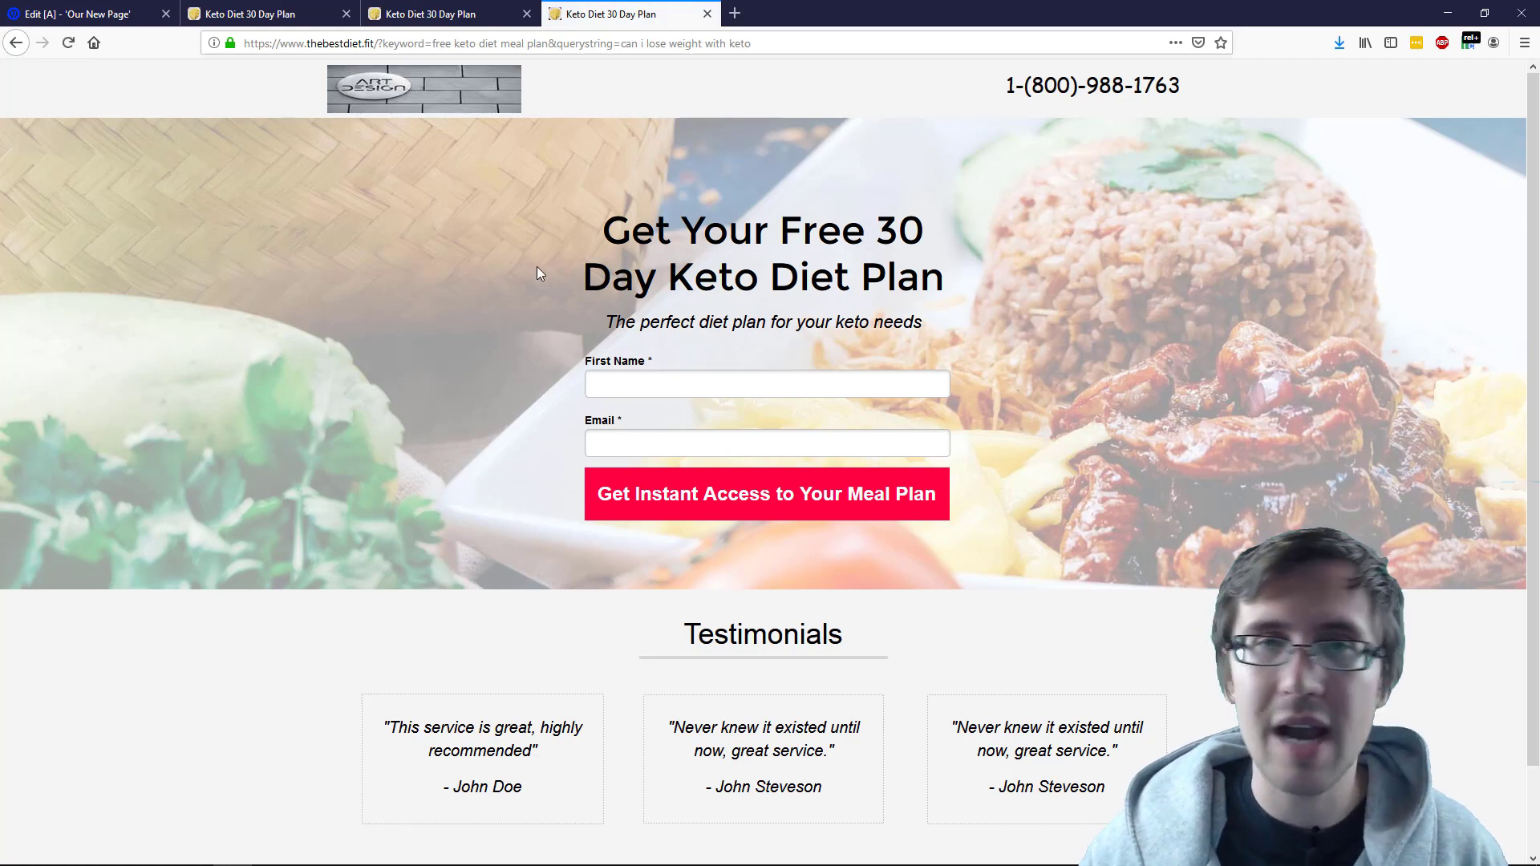
- Close both keyword versions of the landing page and switch to the Unbounce page editor
{"action": "left_click", "coordinate": [527, 14]}
{"action": "left_click", "coordinate": [527, 14]}
{"action": "left_click", "coordinate": [113, 15]}
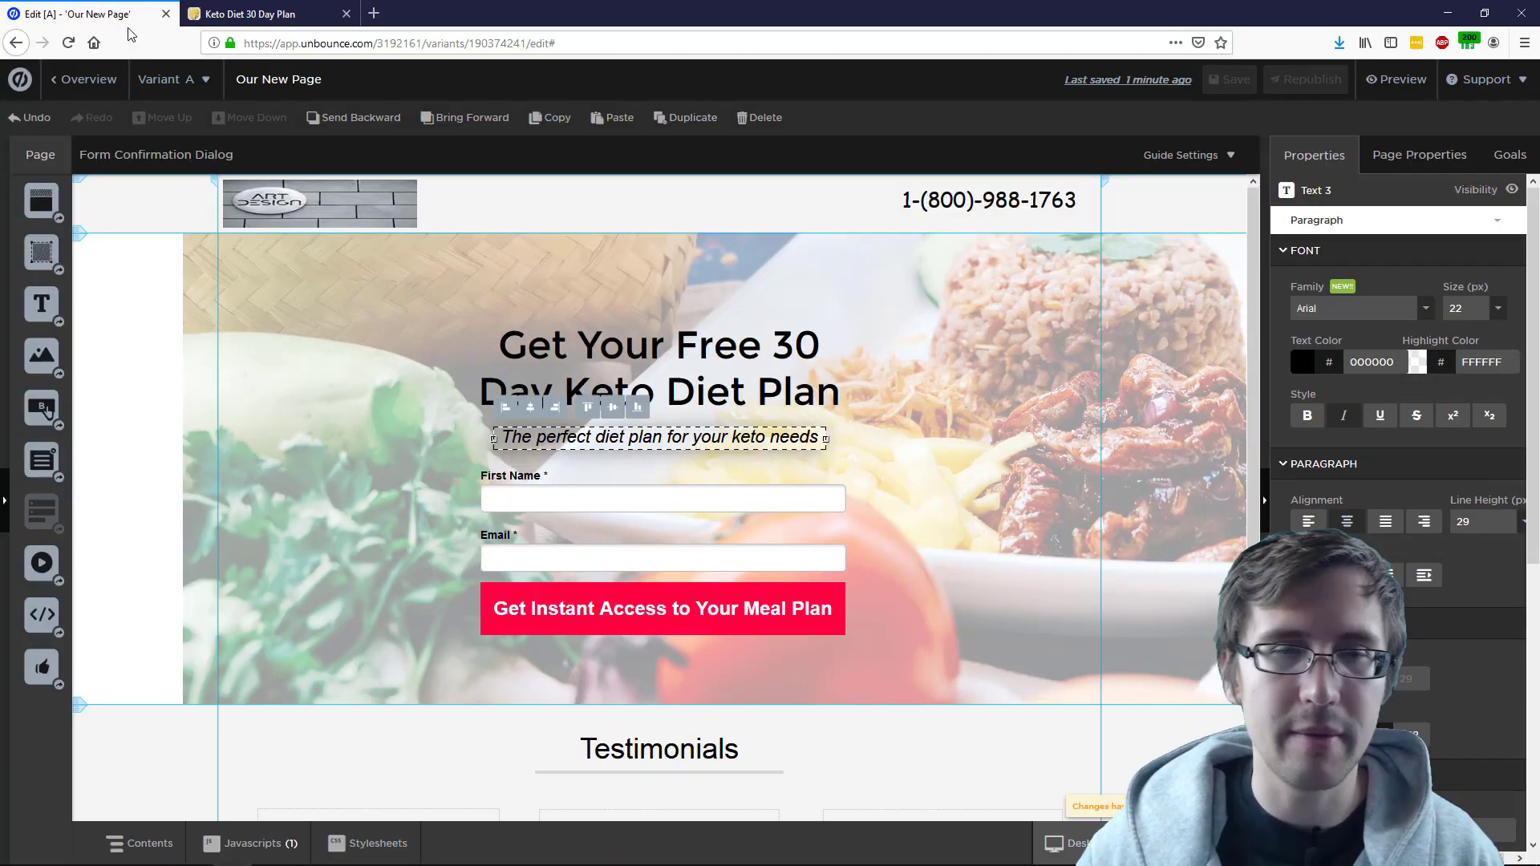
- Select the entire headline text "Get Your Free 30 Day Keto Diet Plan" and open its Dynamic Text Replacement settings
{"action": "left_click", "coordinate": [979, 327]}
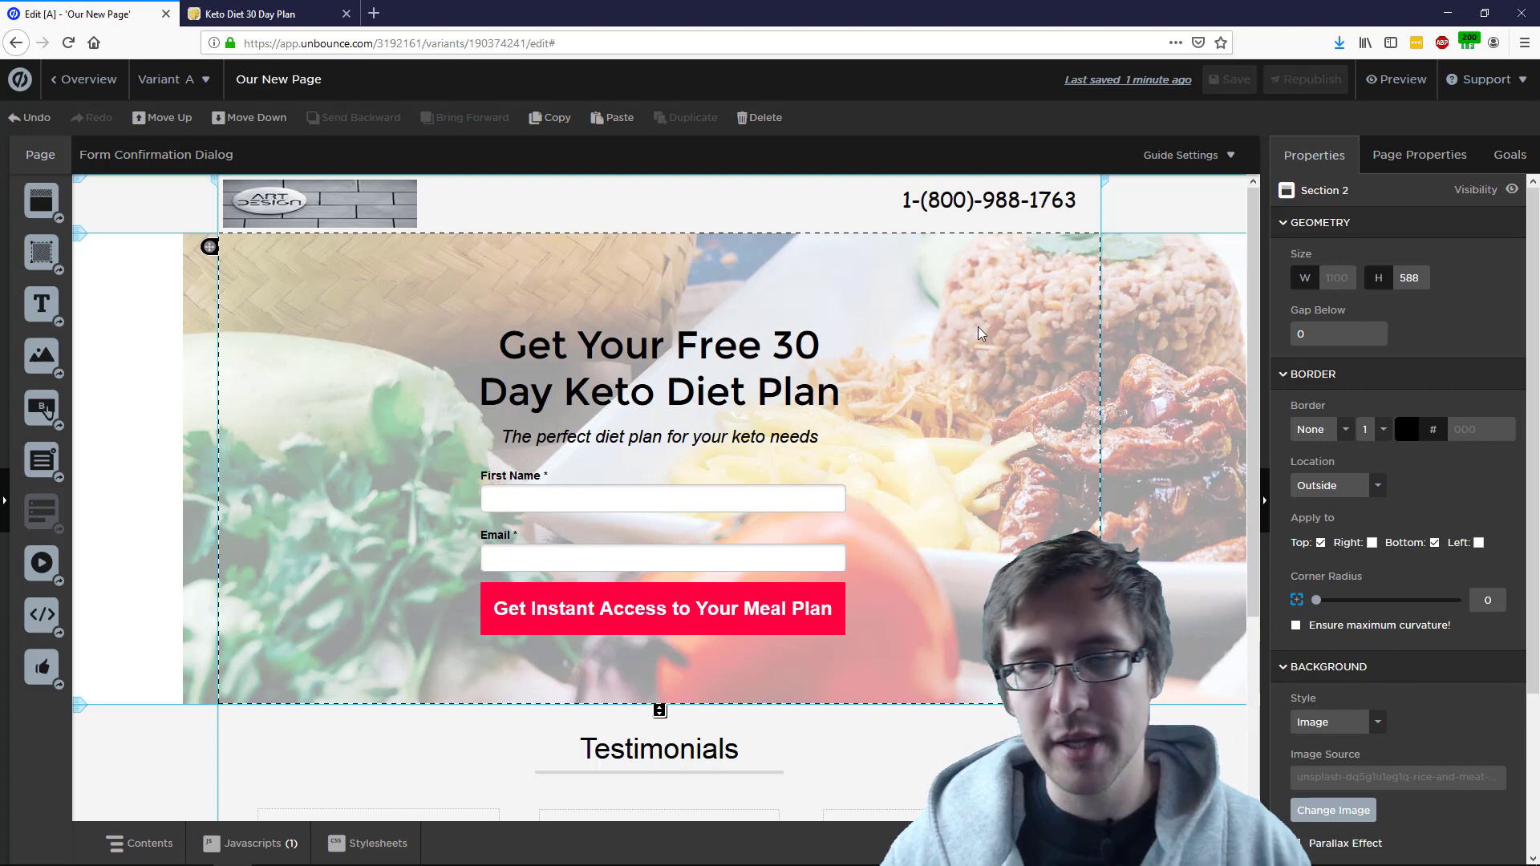
{"action": "left_click", "coordinate": [683, 368]}
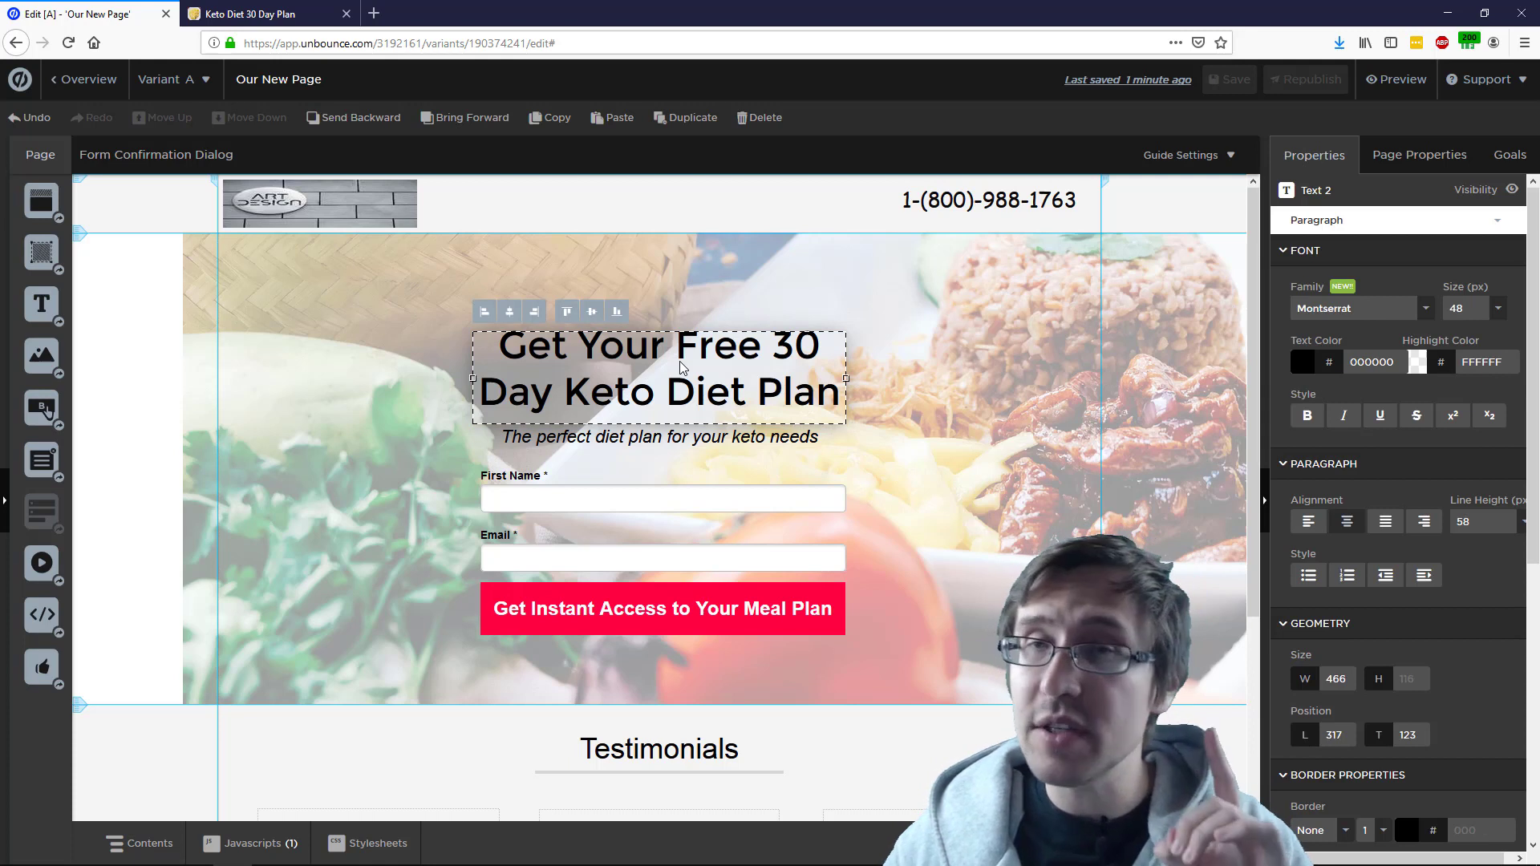
{"action": "double_click", "coordinate": [625, 353]}
{"action": "left_click_drag", "start_coordinate": [677, 347], "coordinate": [841, 397]}
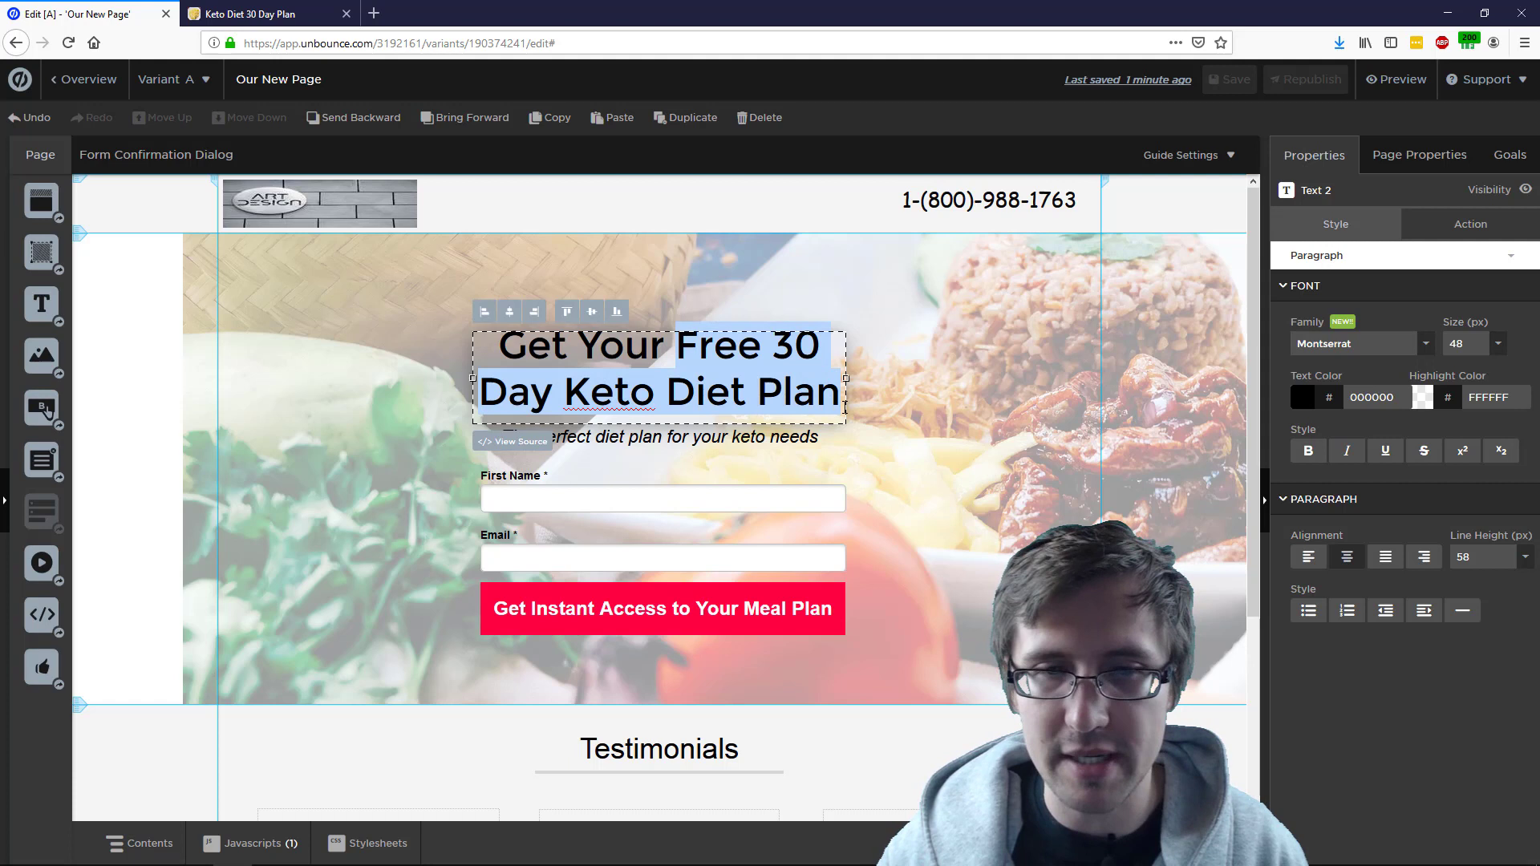
{"action": "left_click", "coordinate": [665, 382]}
{"action": "left_click_drag", "start_coordinate": [498, 345], "coordinate": [665, 343]}
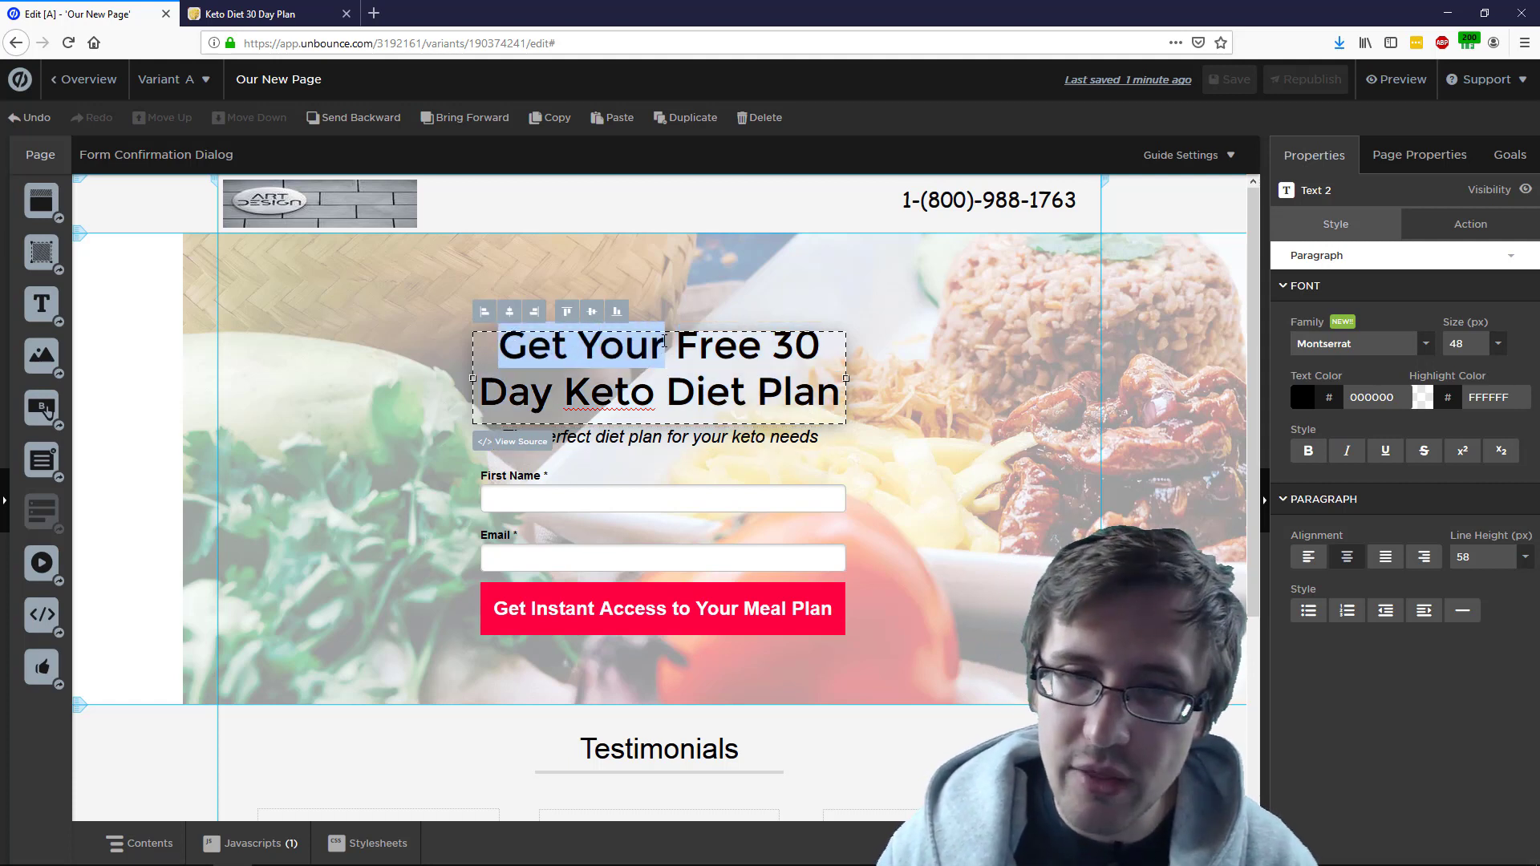
{"action": "left_click", "coordinate": [689, 366]}
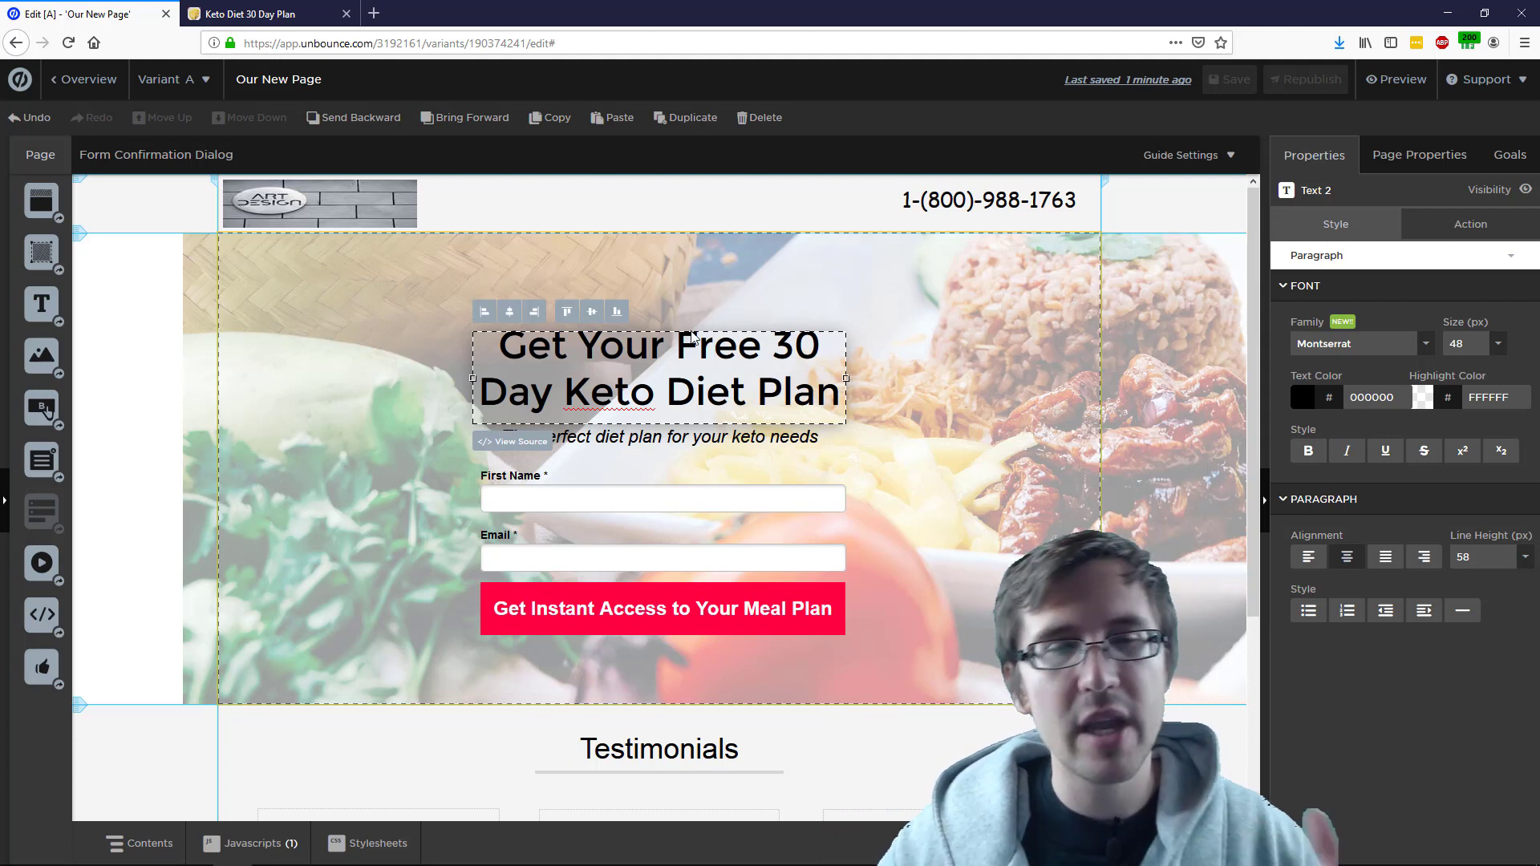
{"action": "left_click_drag", "start_coordinate": [499, 344], "coordinate": [836, 401]}
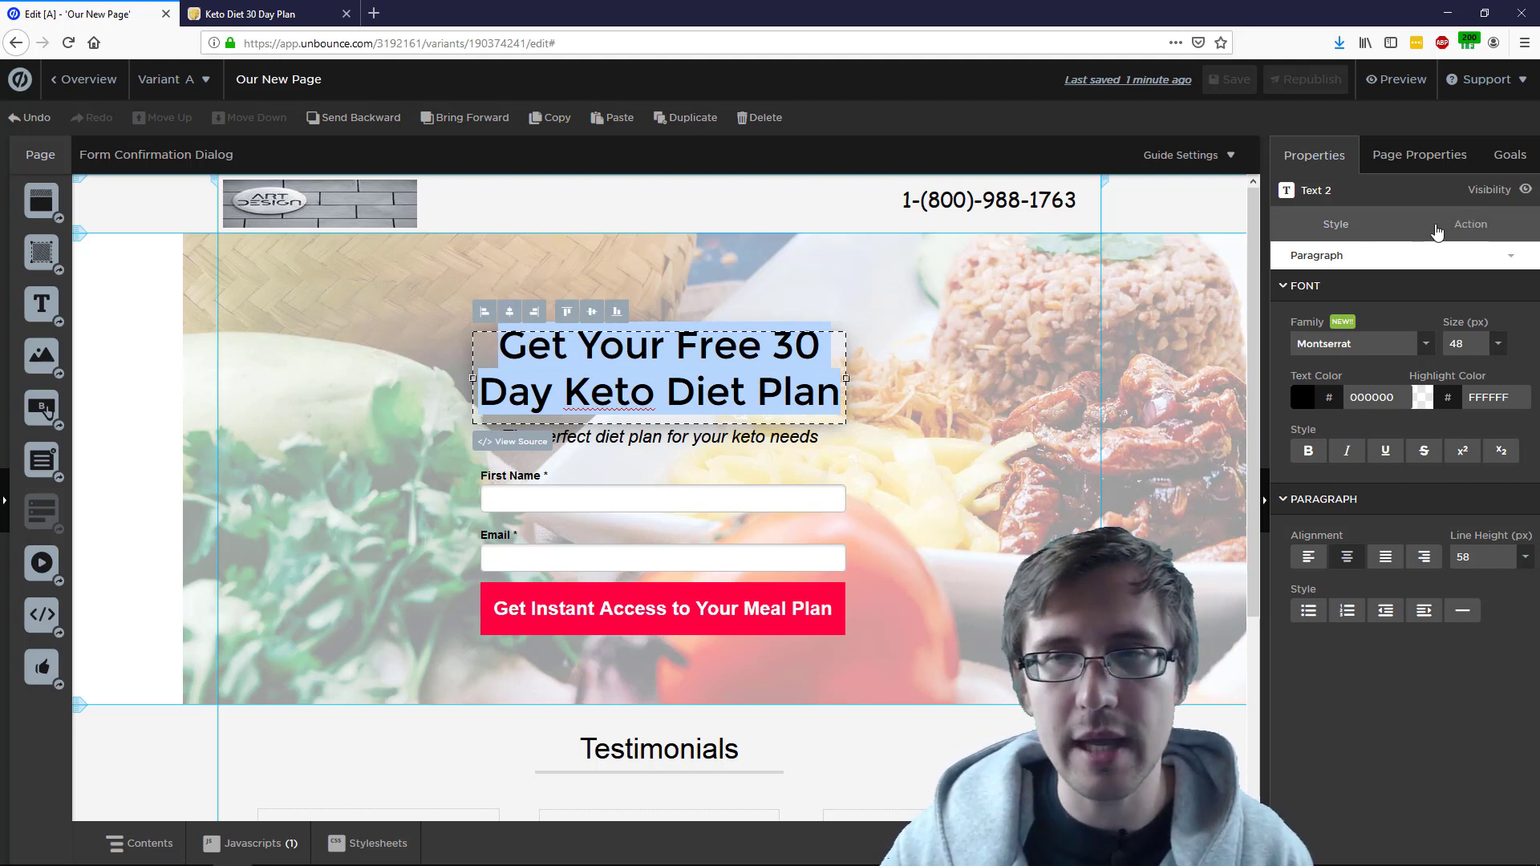
{"action": "left_click", "coordinate": [1466, 232]}
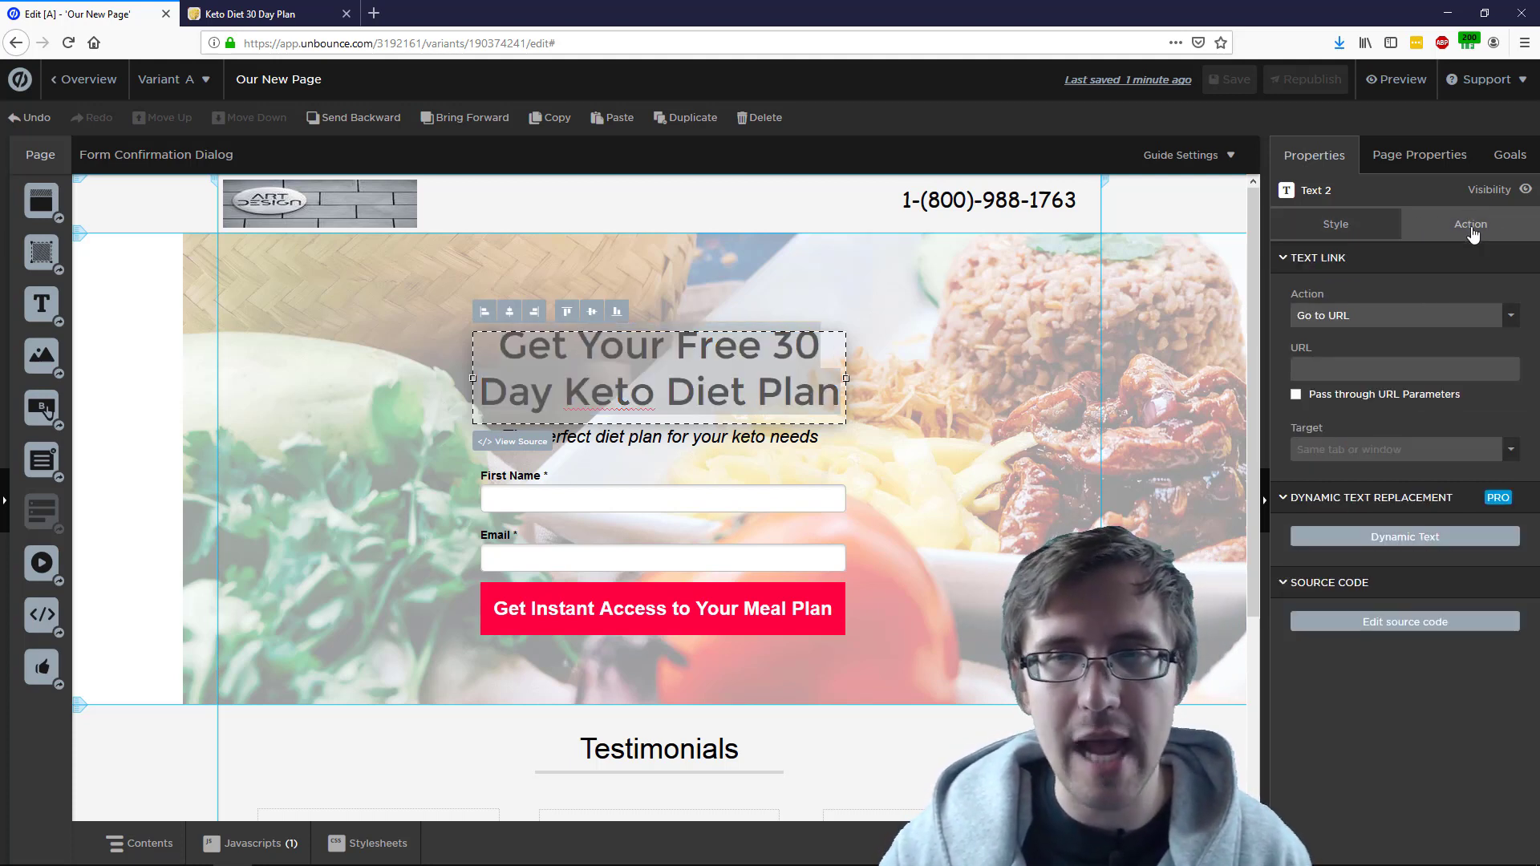
{"action": "left_click", "coordinate": [1331, 549]}
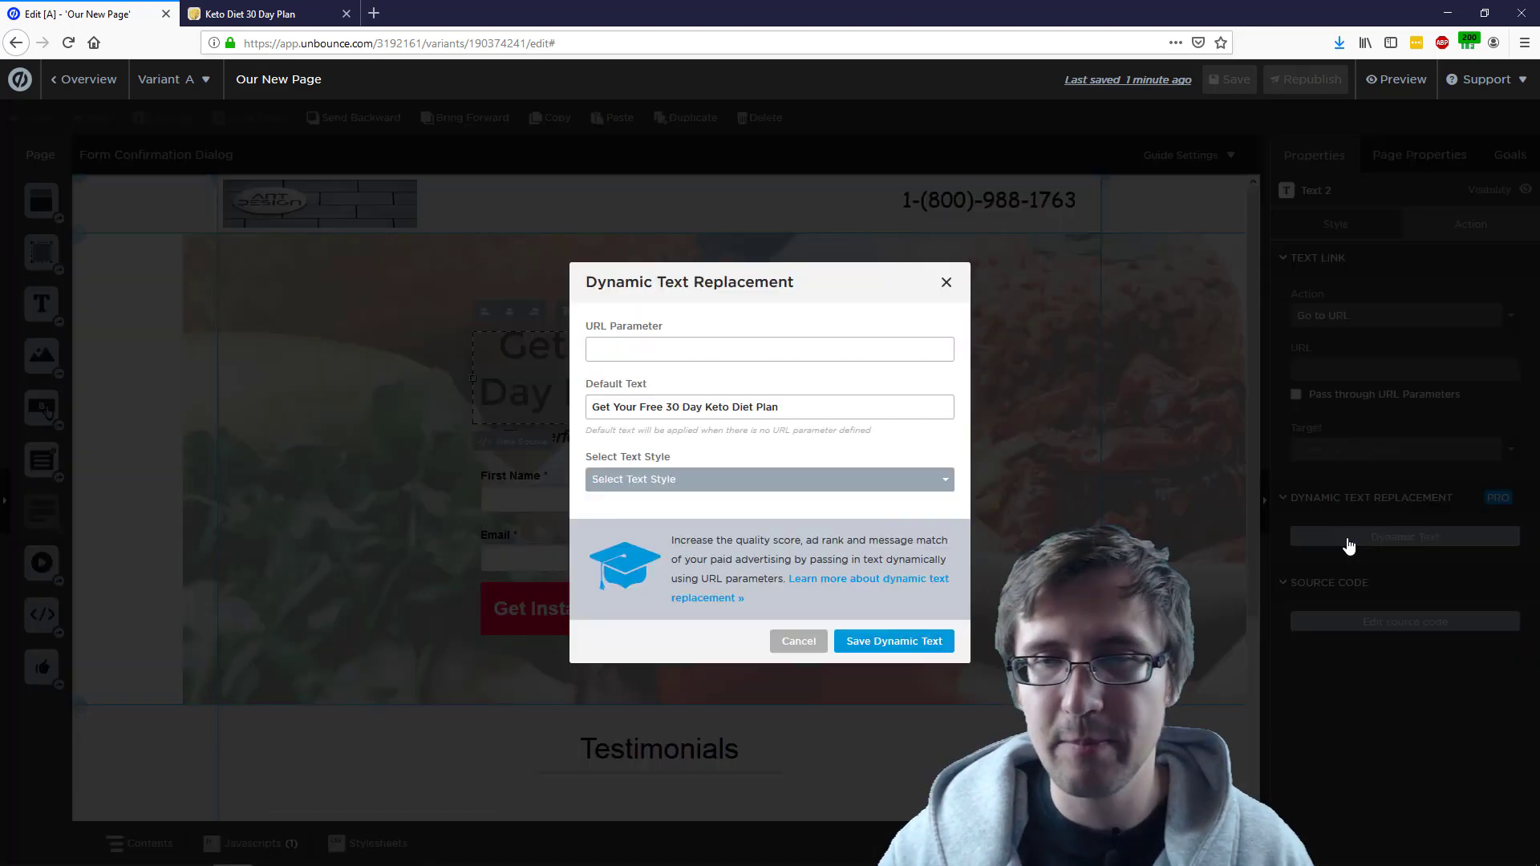
{"action": "triple_click", "coordinate": [654, 409]}
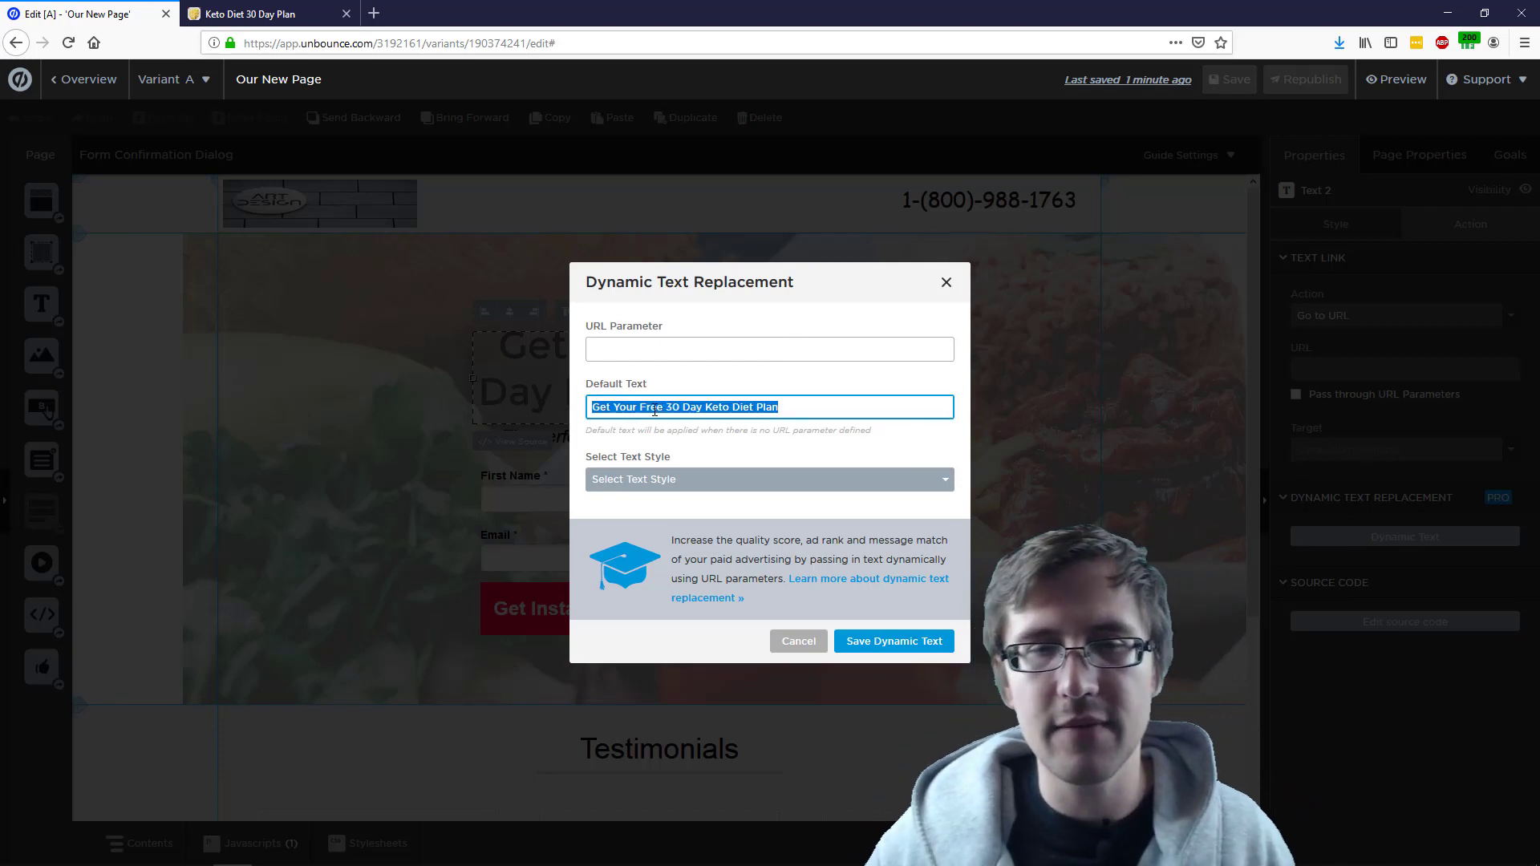
{"action": "double_click", "coordinate": [653, 407]}
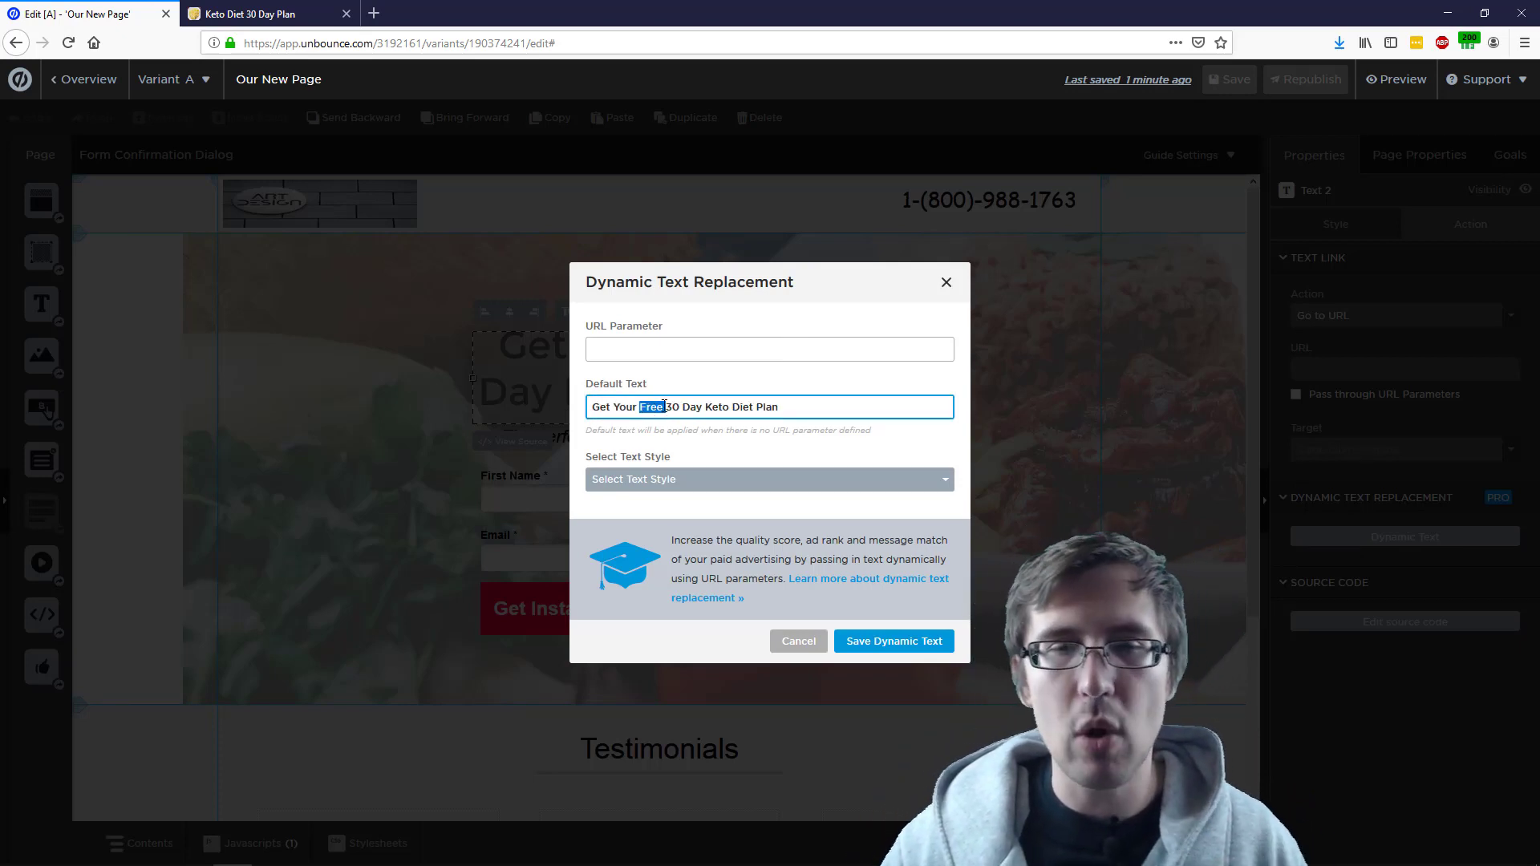
{"action": "left_click", "coordinate": [696, 396]}
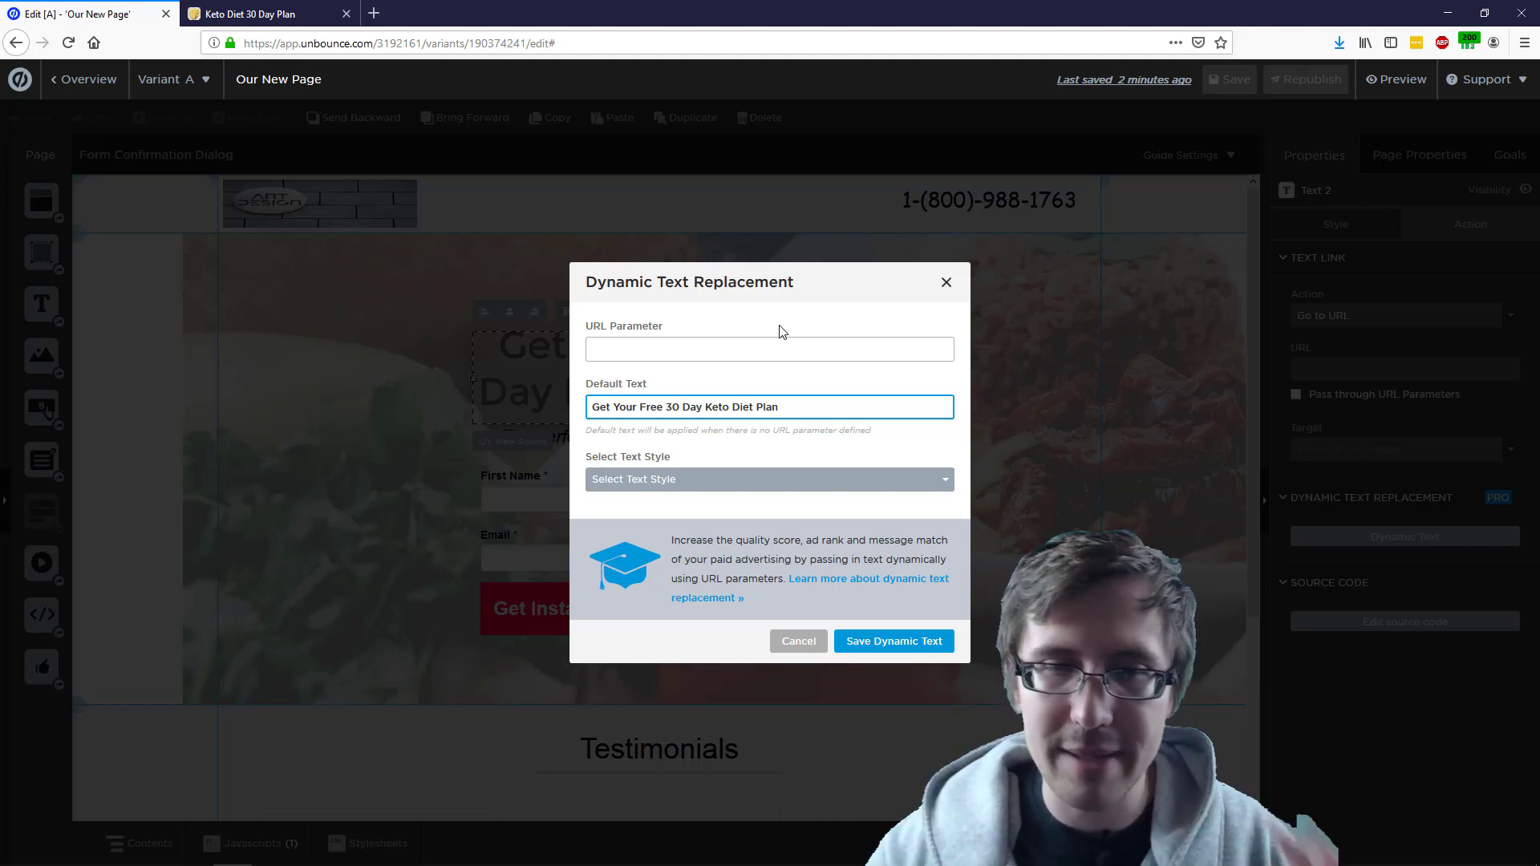
- Try the UPPERCASE, lowercase, Title Case and Sentence case text styles for the headline's dynamic text
{"action": "left_click", "coordinate": [710, 486]}
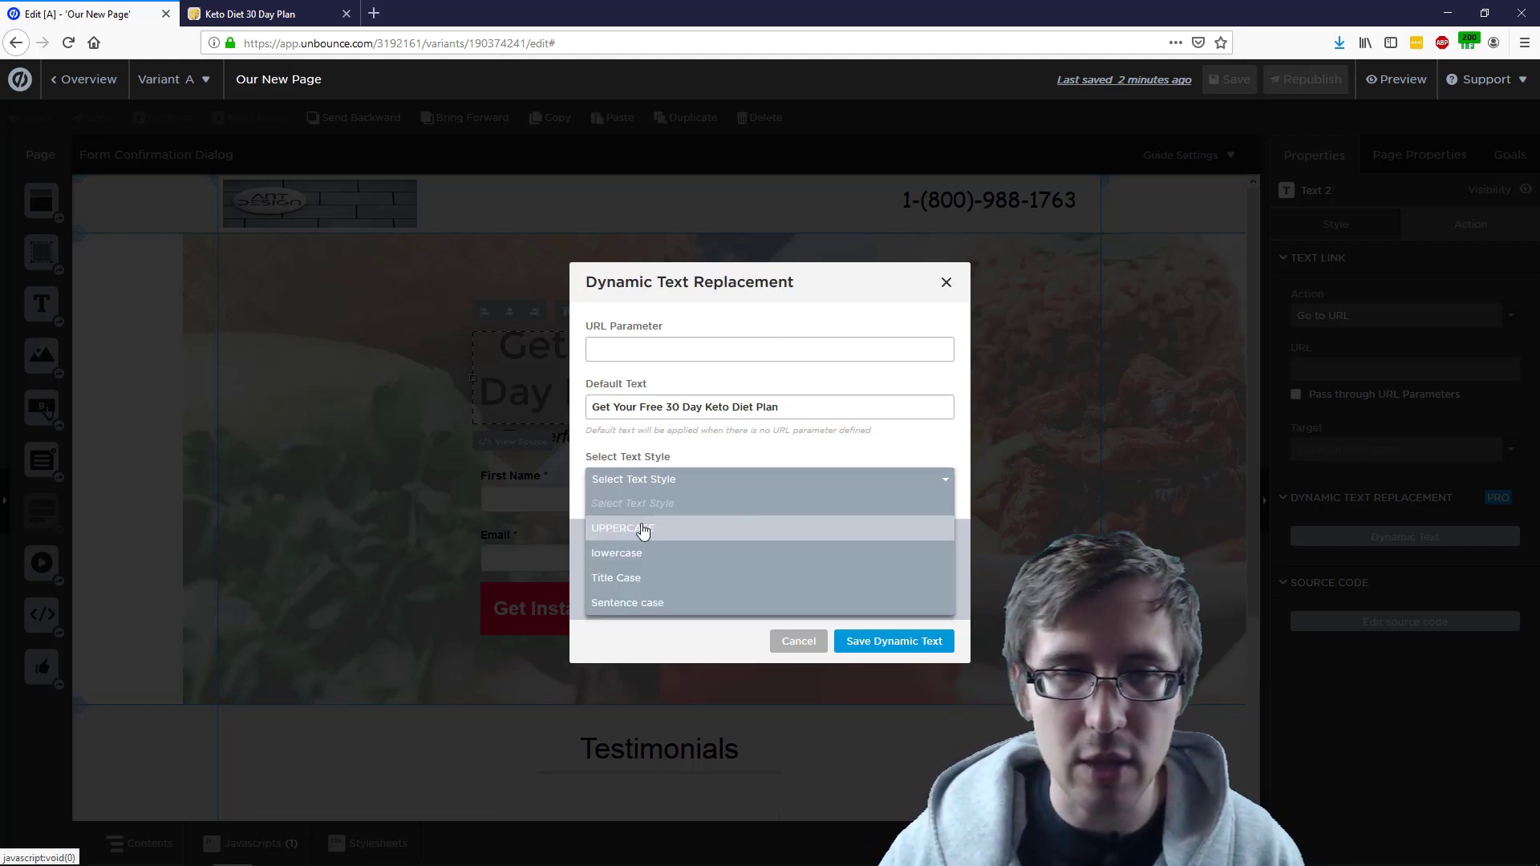
{"action": "left_click", "coordinate": [640, 530]}
{"action": "left_click", "coordinate": [683, 484]}
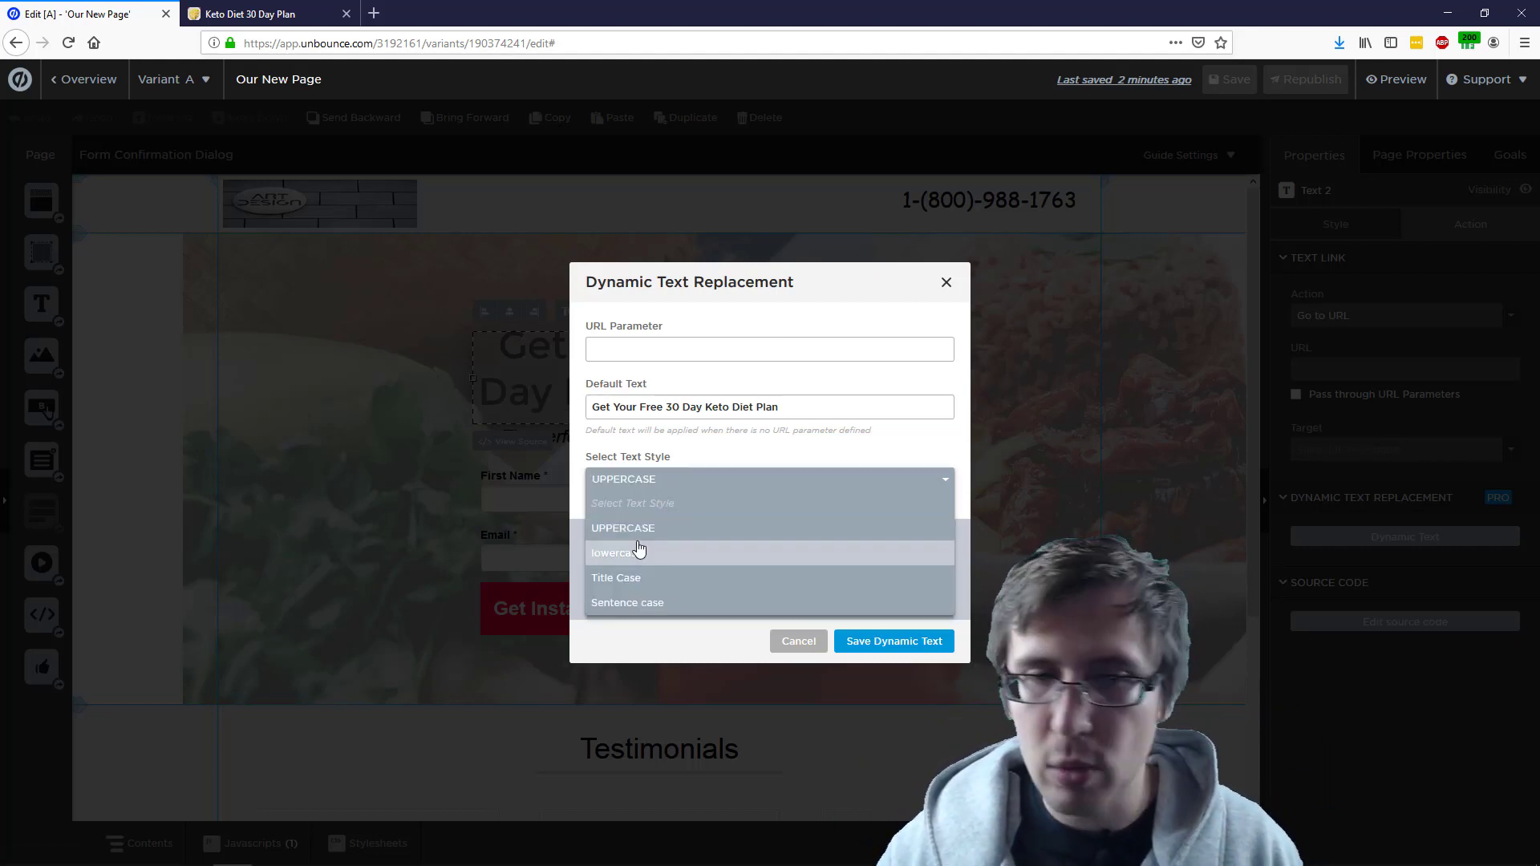
{"action": "left_click", "coordinate": [639, 548]}
{"action": "left_click", "coordinate": [650, 481]}
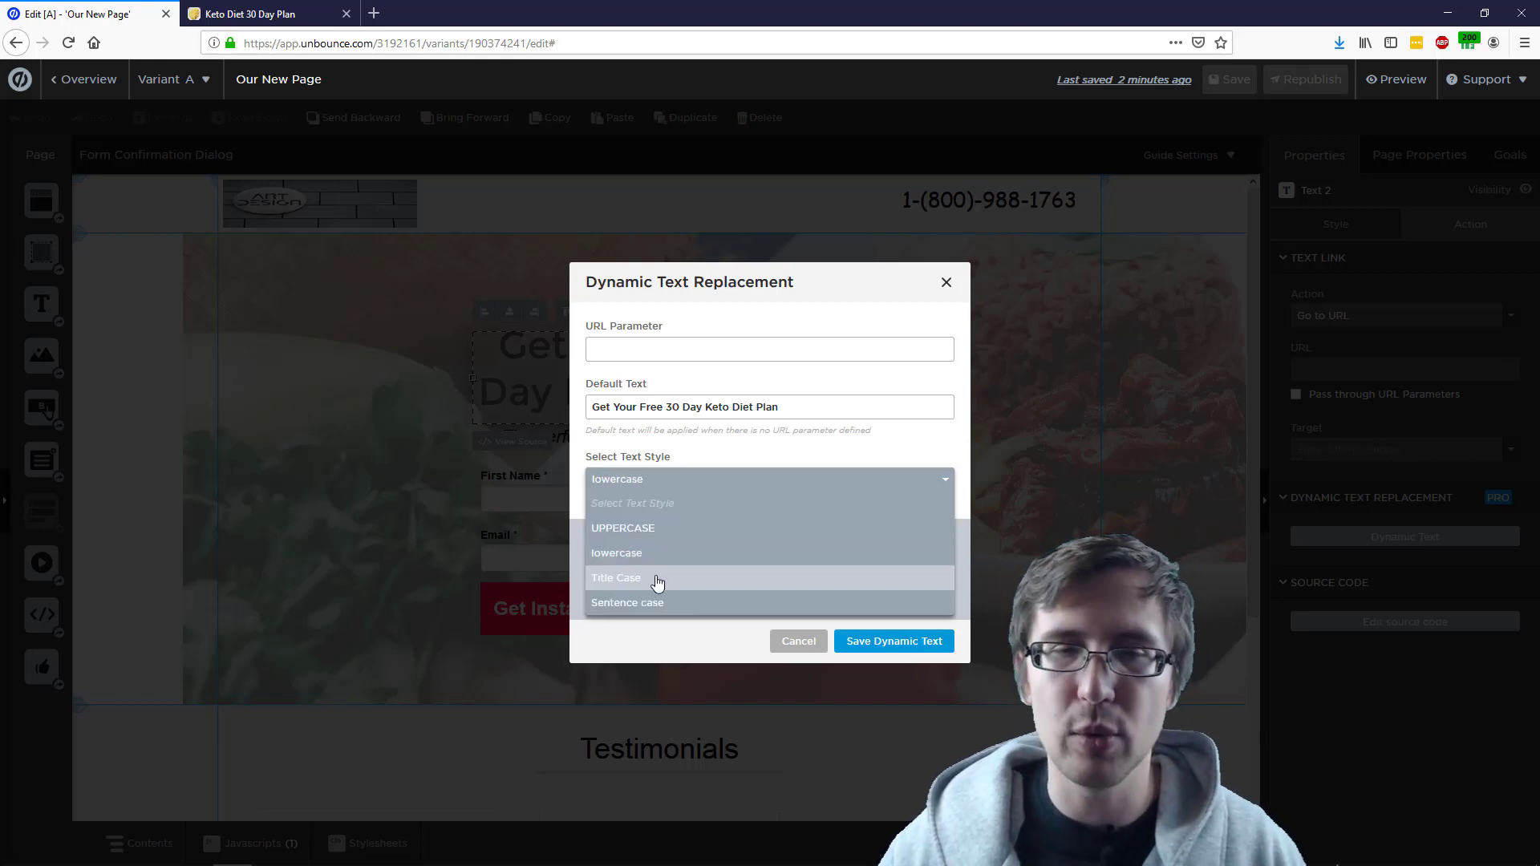
{"action": "left_click", "coordinate": [657, 579]}
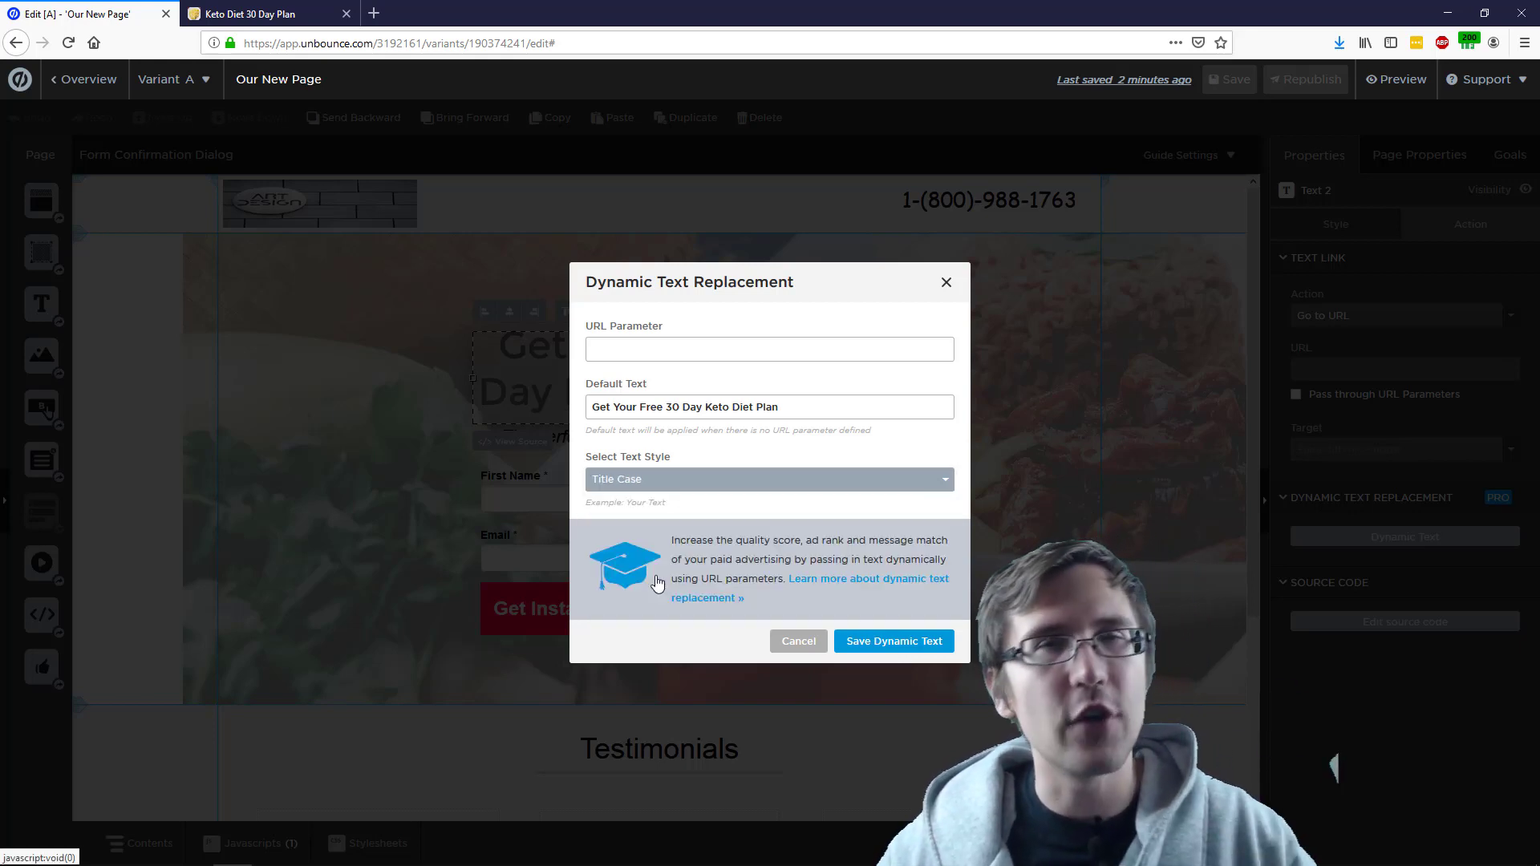
{"action": "left_click", "coordinate": [659, 479]}
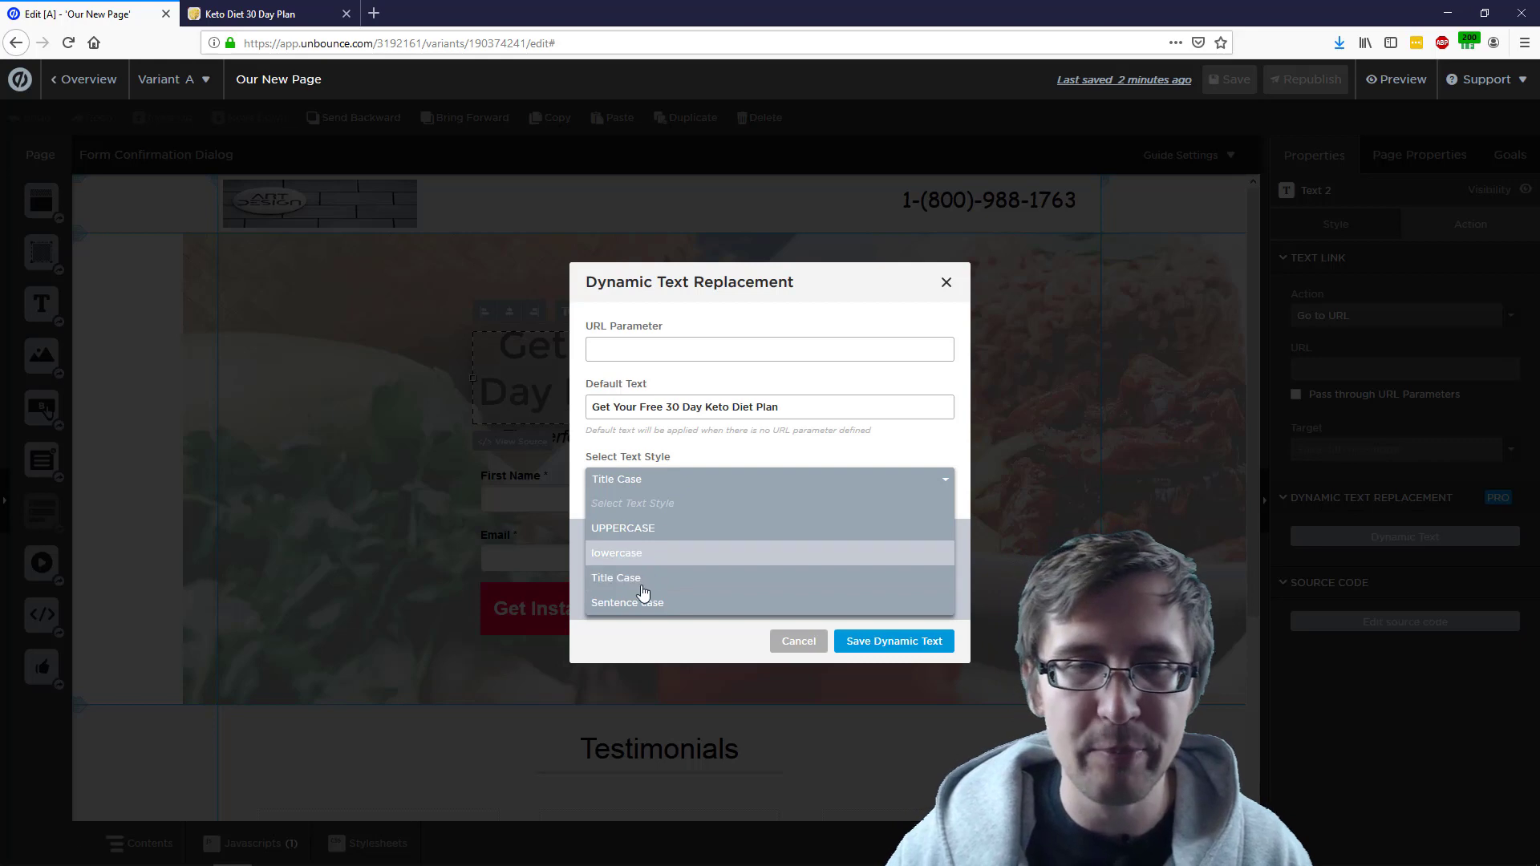
{"action": "left_click", "coordinate": [643, 592]}
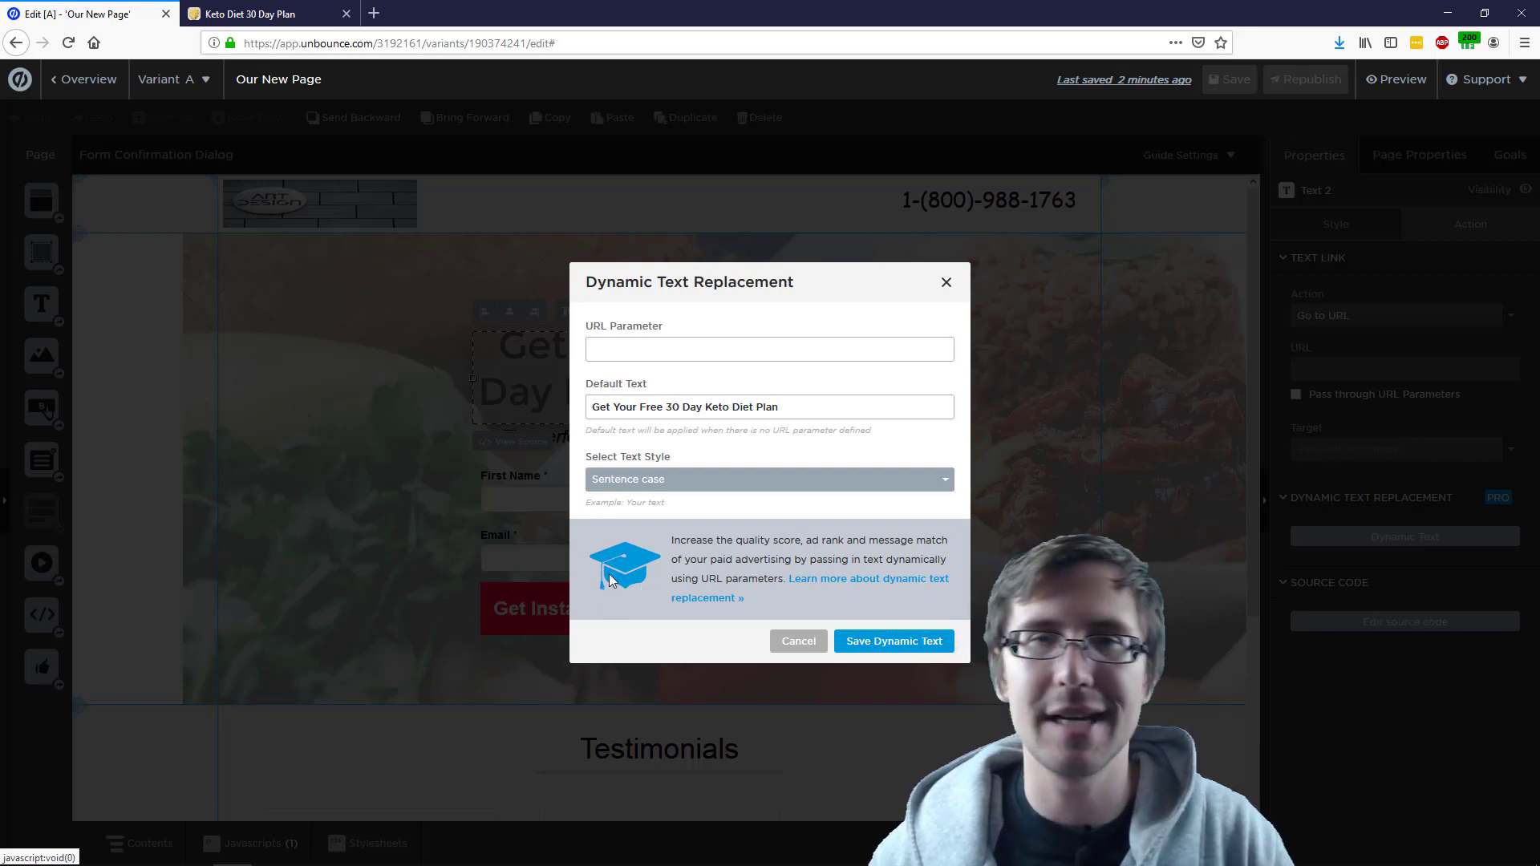
- Set the text style of the headline's dynamic text to Title Case
{"action": "left_click", "coordinate": [633, 481]}
{"action": "left_click", "coordinate": [649, 493]}
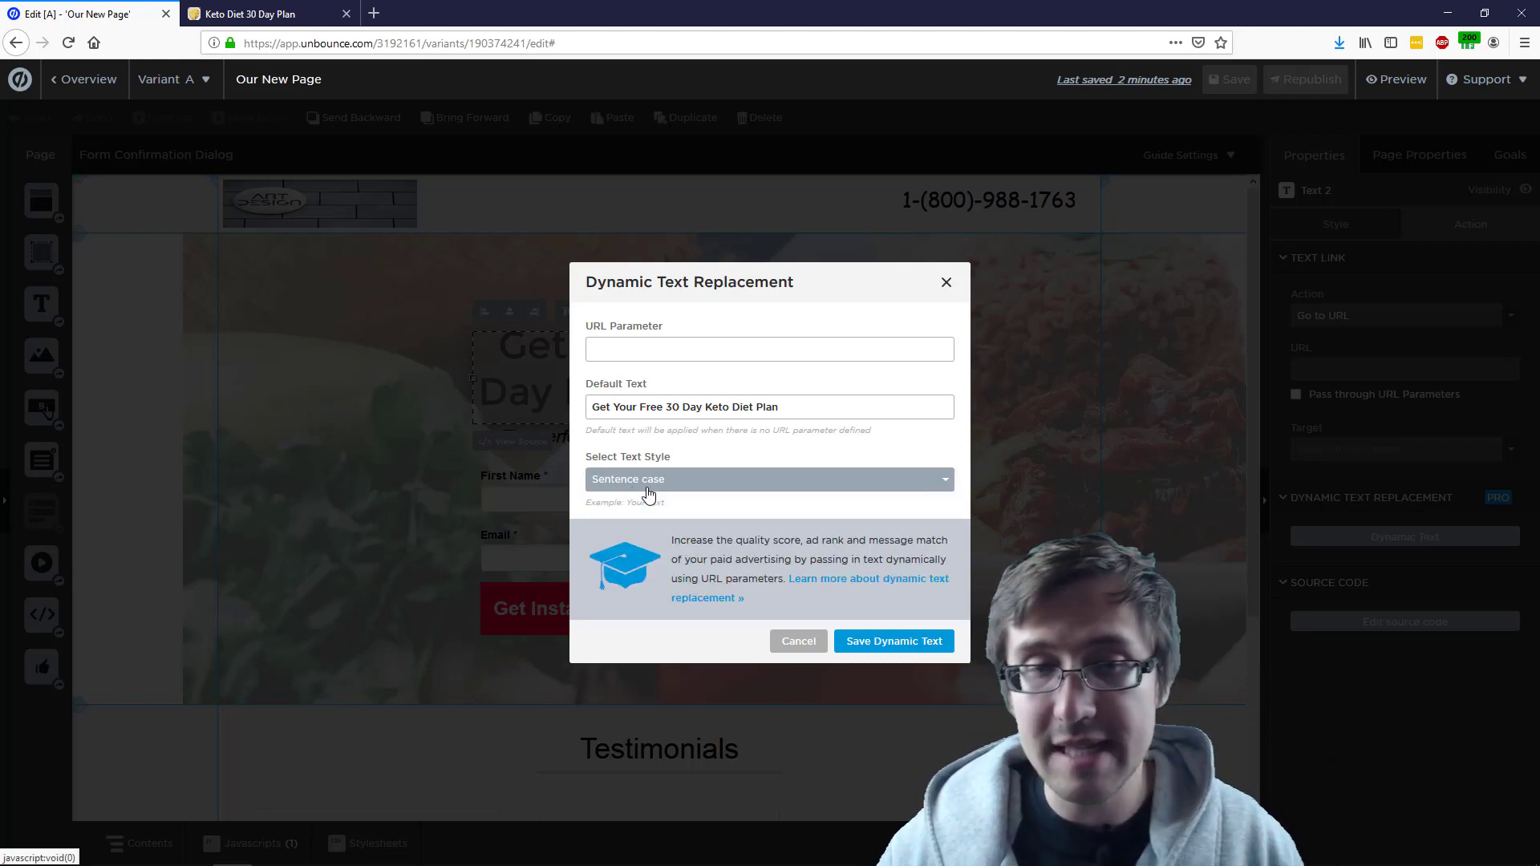
{"action": "left_click", "coordinate": [666, 479]}
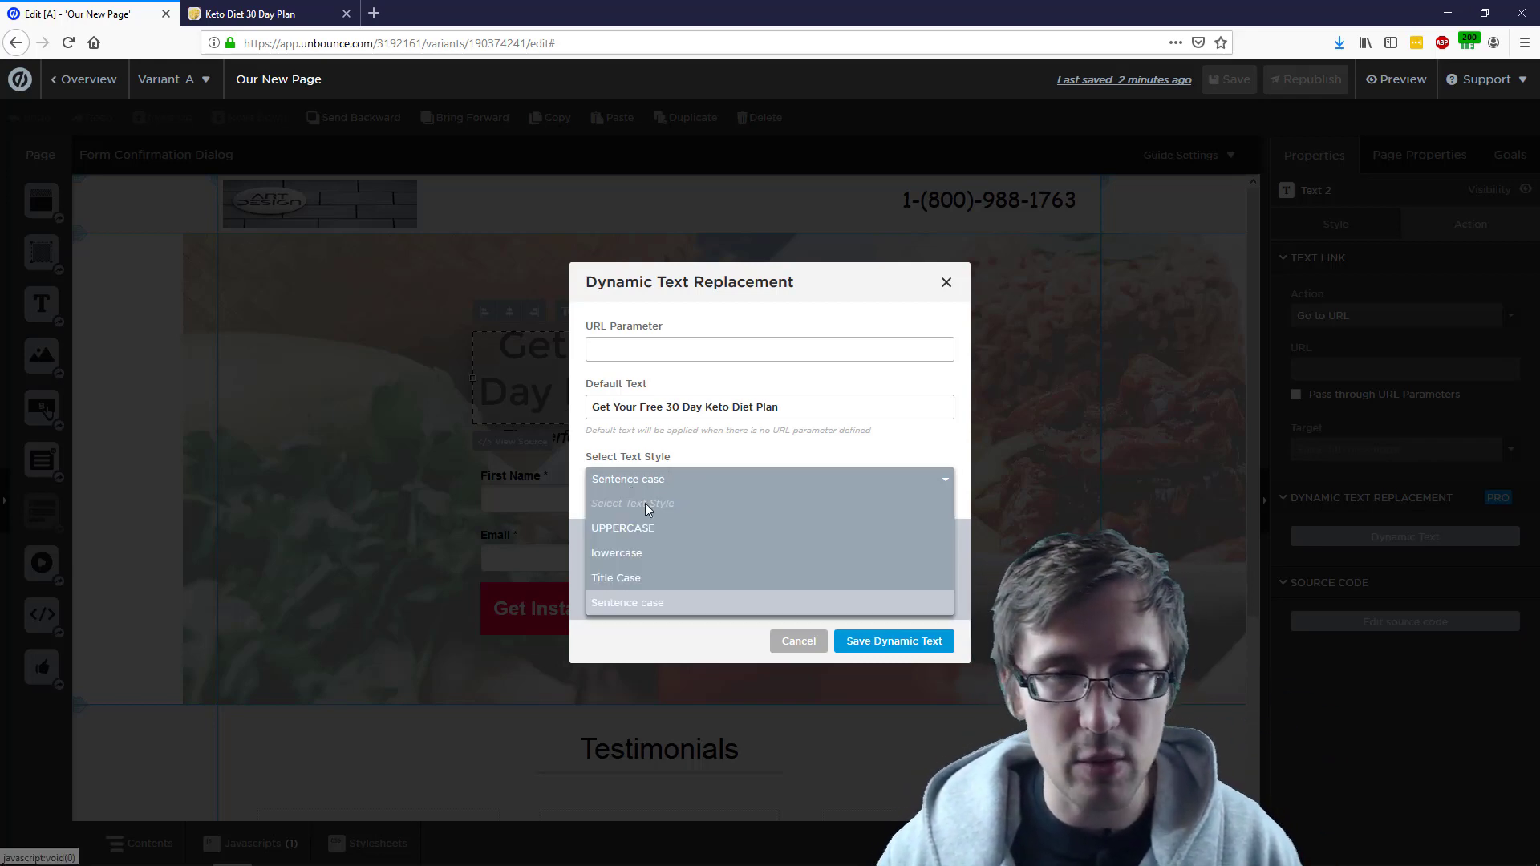
{"action": "left_click", "coordinate": [627, 578]}
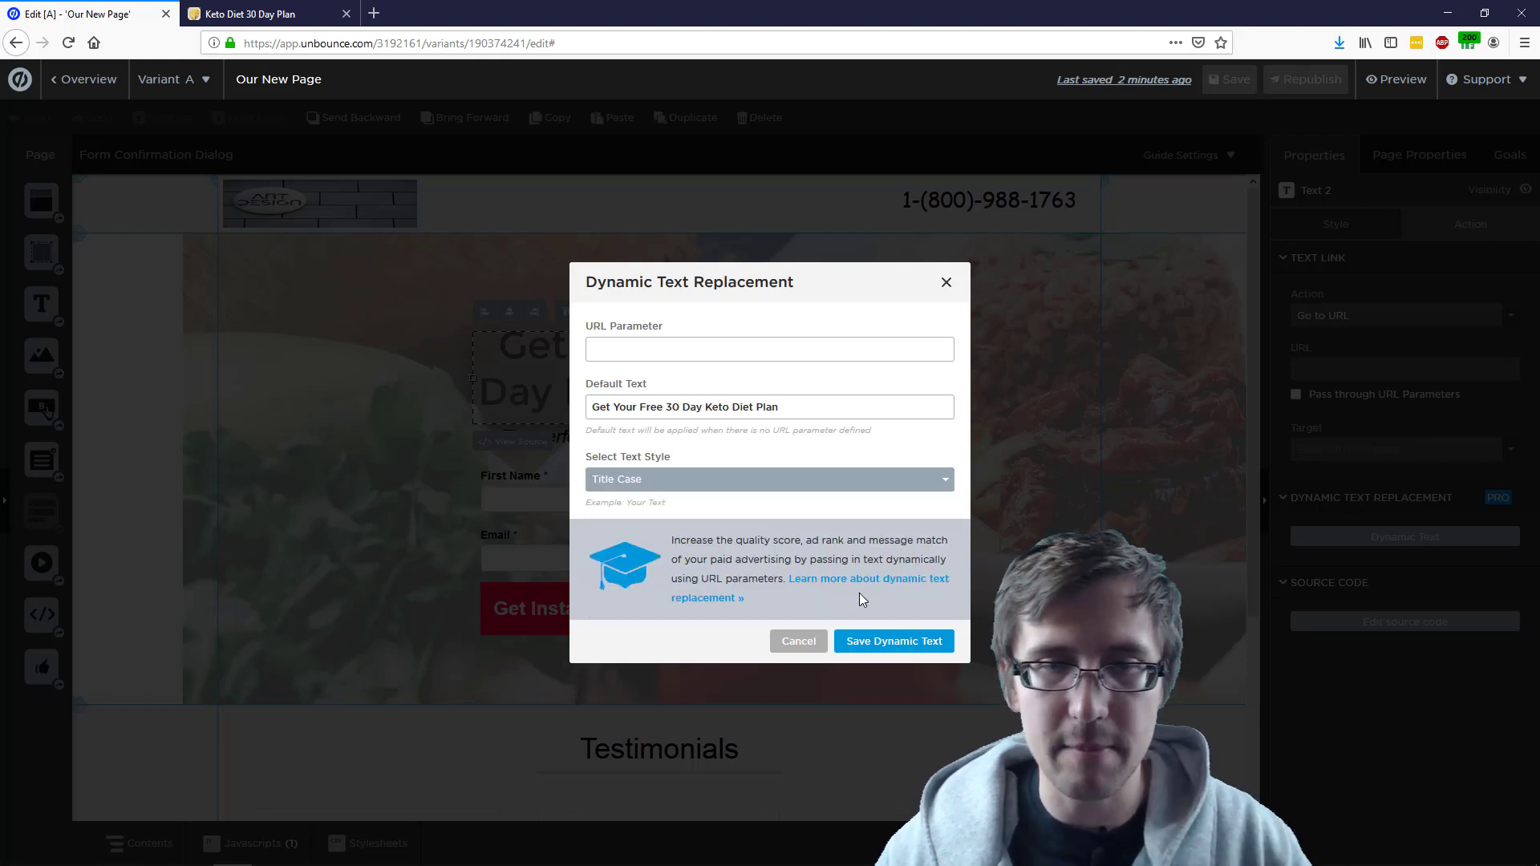
{"action": "left_click", "coordinate": [695, 356]}
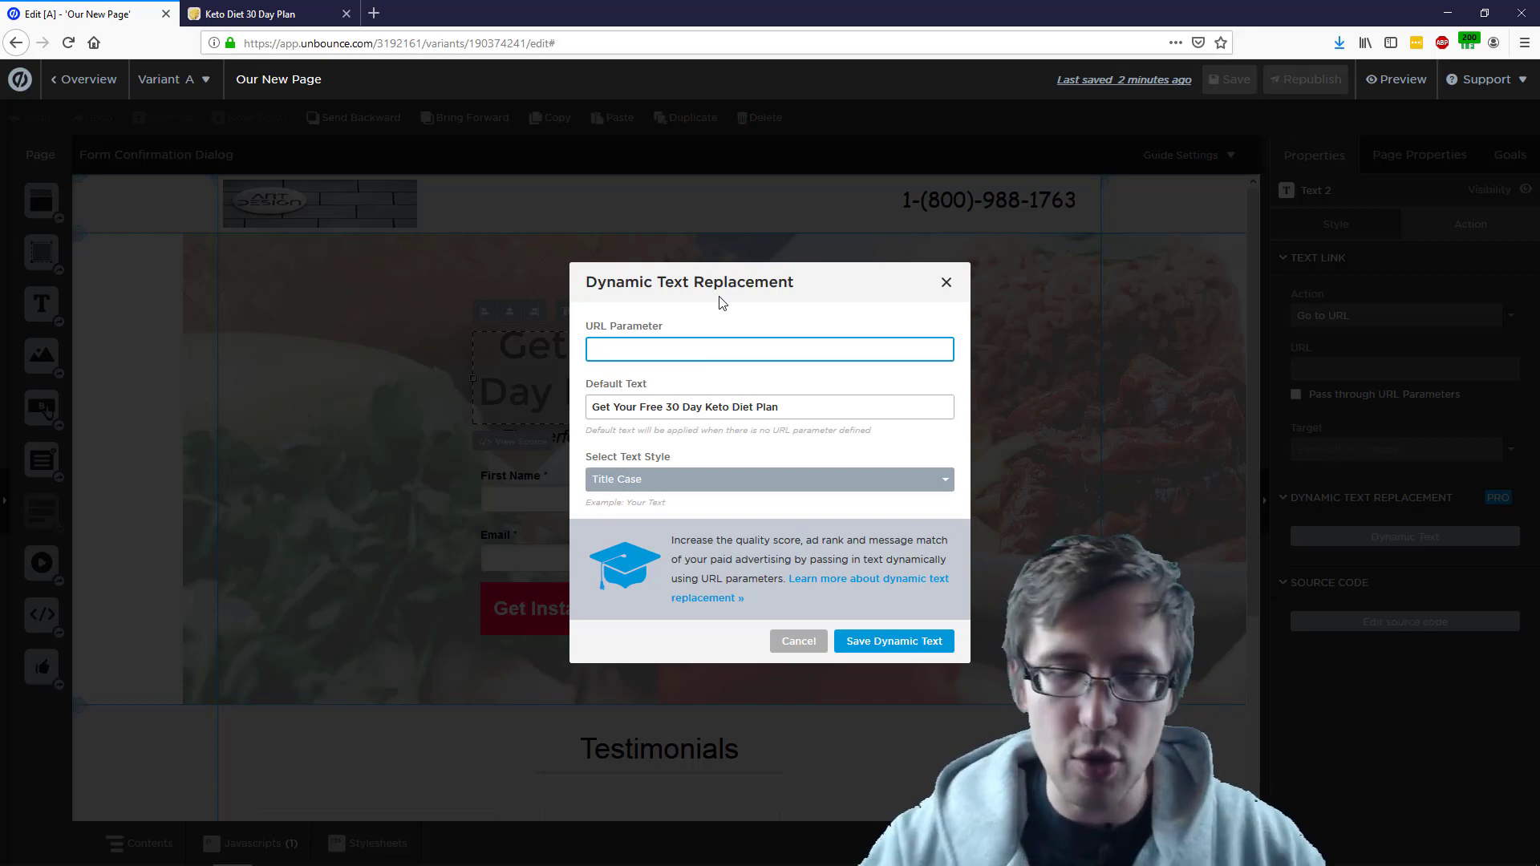
{"action": "type", "text": "headline"}
{"action": "key", "text": "BackSpace"}
{"action": "key", "text": "BackSpace"}
{"action": "key", "text": "BackSpace"}
{"action": "key", "text": "BackSpace"}
{"action": "key", "text": "BackSpace"}
{"action": "key", "text": "BackSpace"}
{"action": "key", "text": "BackSpace"}
{"action": "key", "text": "BackSpace"}
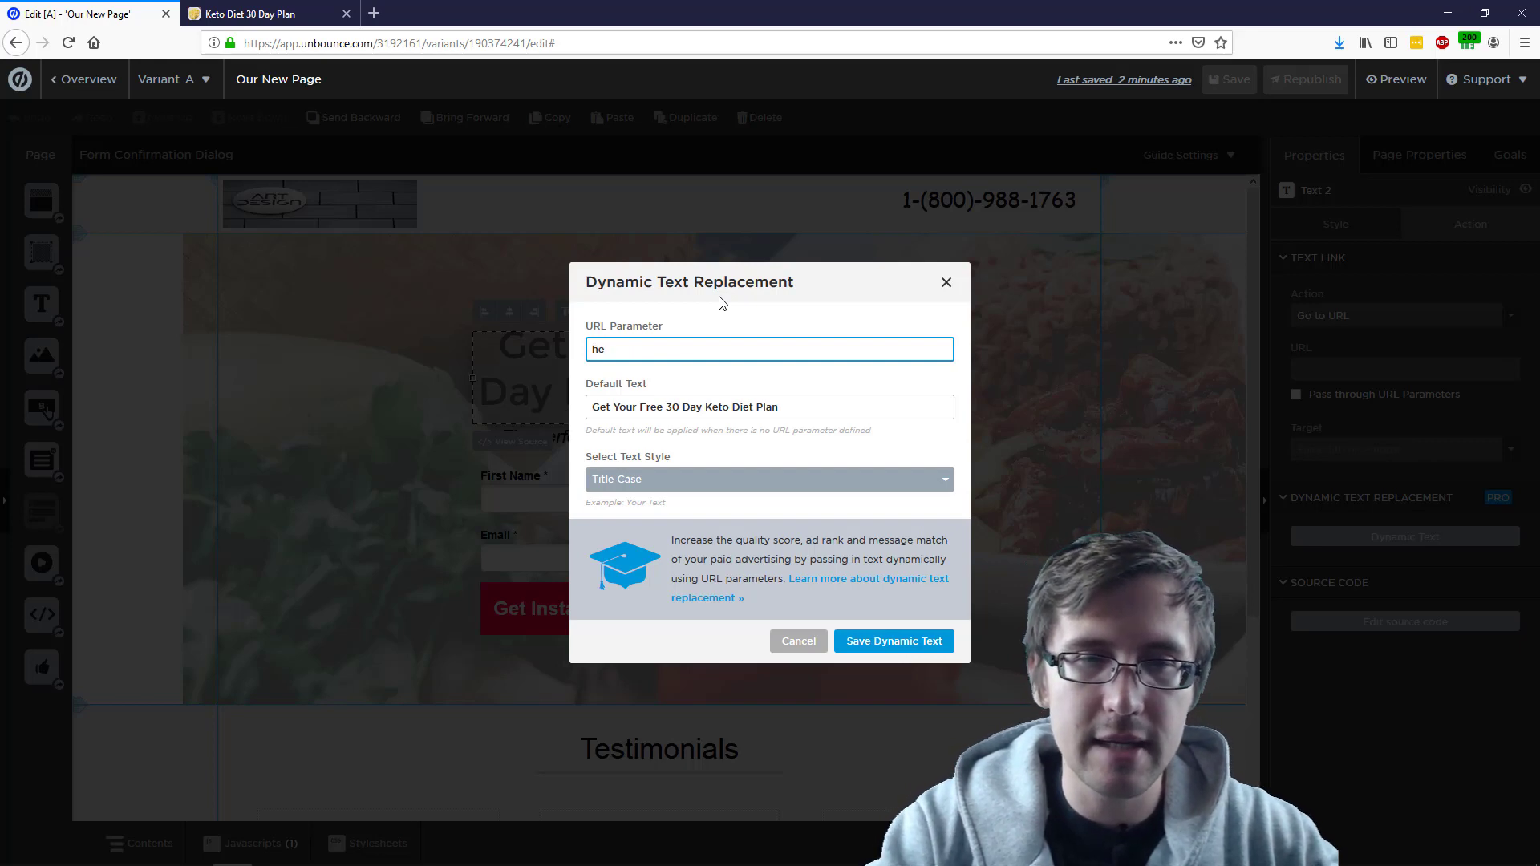
{"action": "key", "text": "BackSpace"}
{"action": "key", "text": "BackSpace"}
{"action": "key", "text": "BackSpace"}
{"action": "key", "text": "BackSpace"}
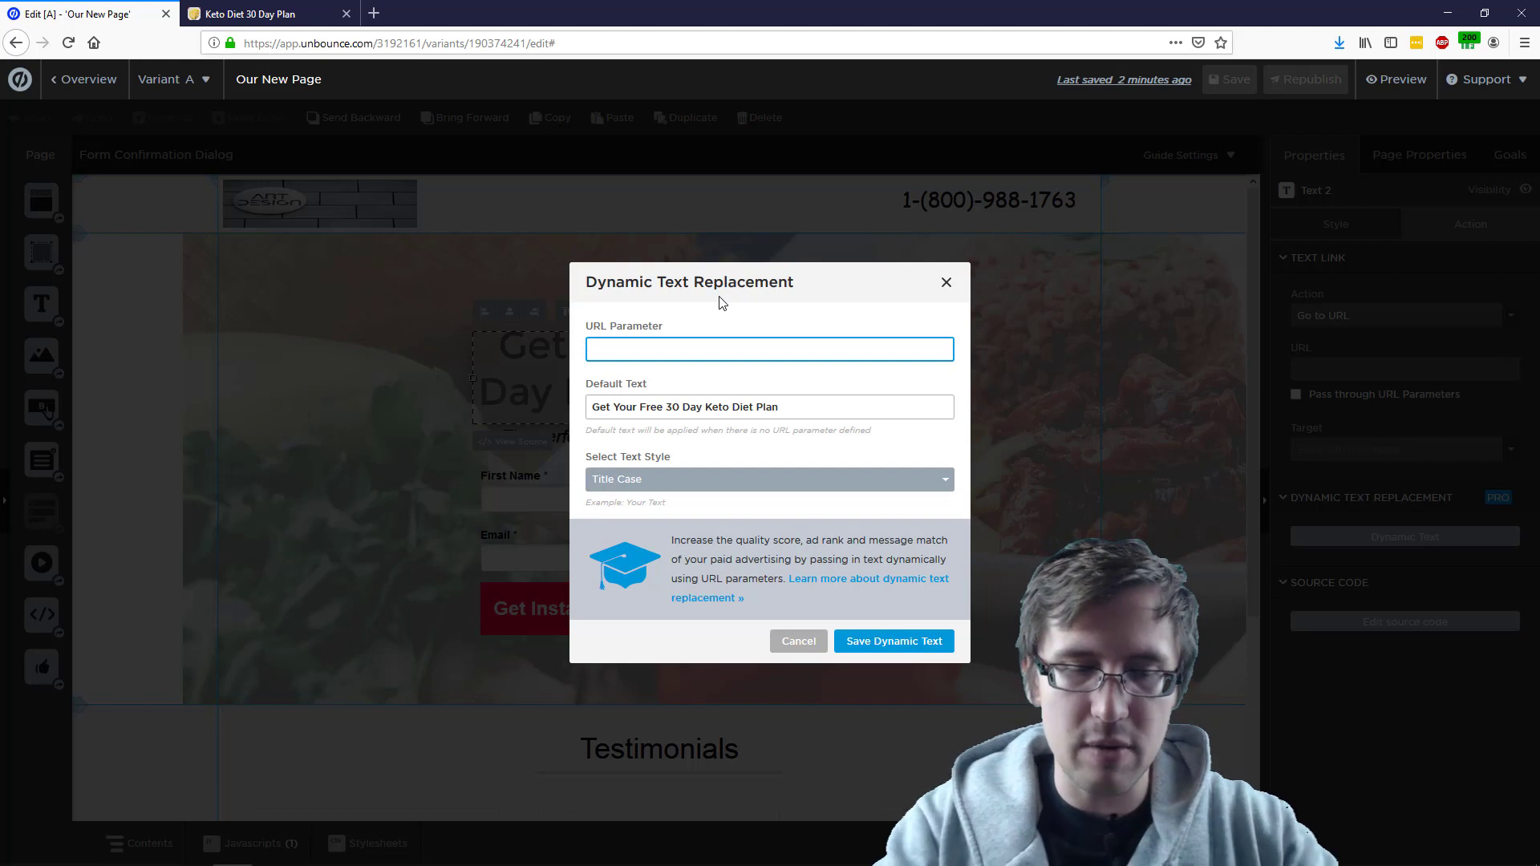
- Set the headline's URL parameter to "keyword" and save the dynamic text
{"action": "type", "text": "yword"}
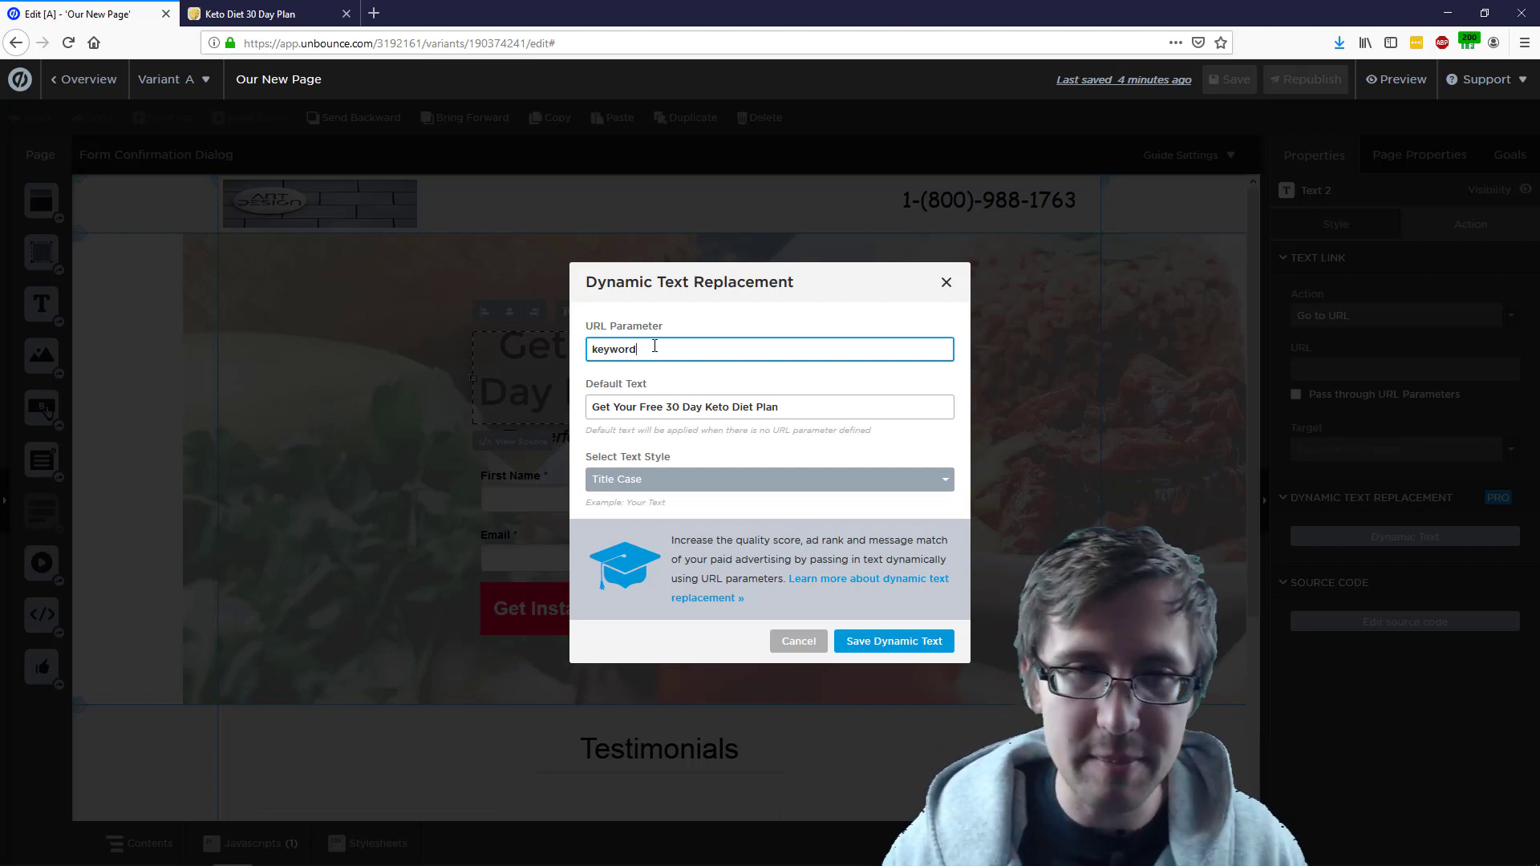
{"action": "double_click", "coordinate": [613, 346]}
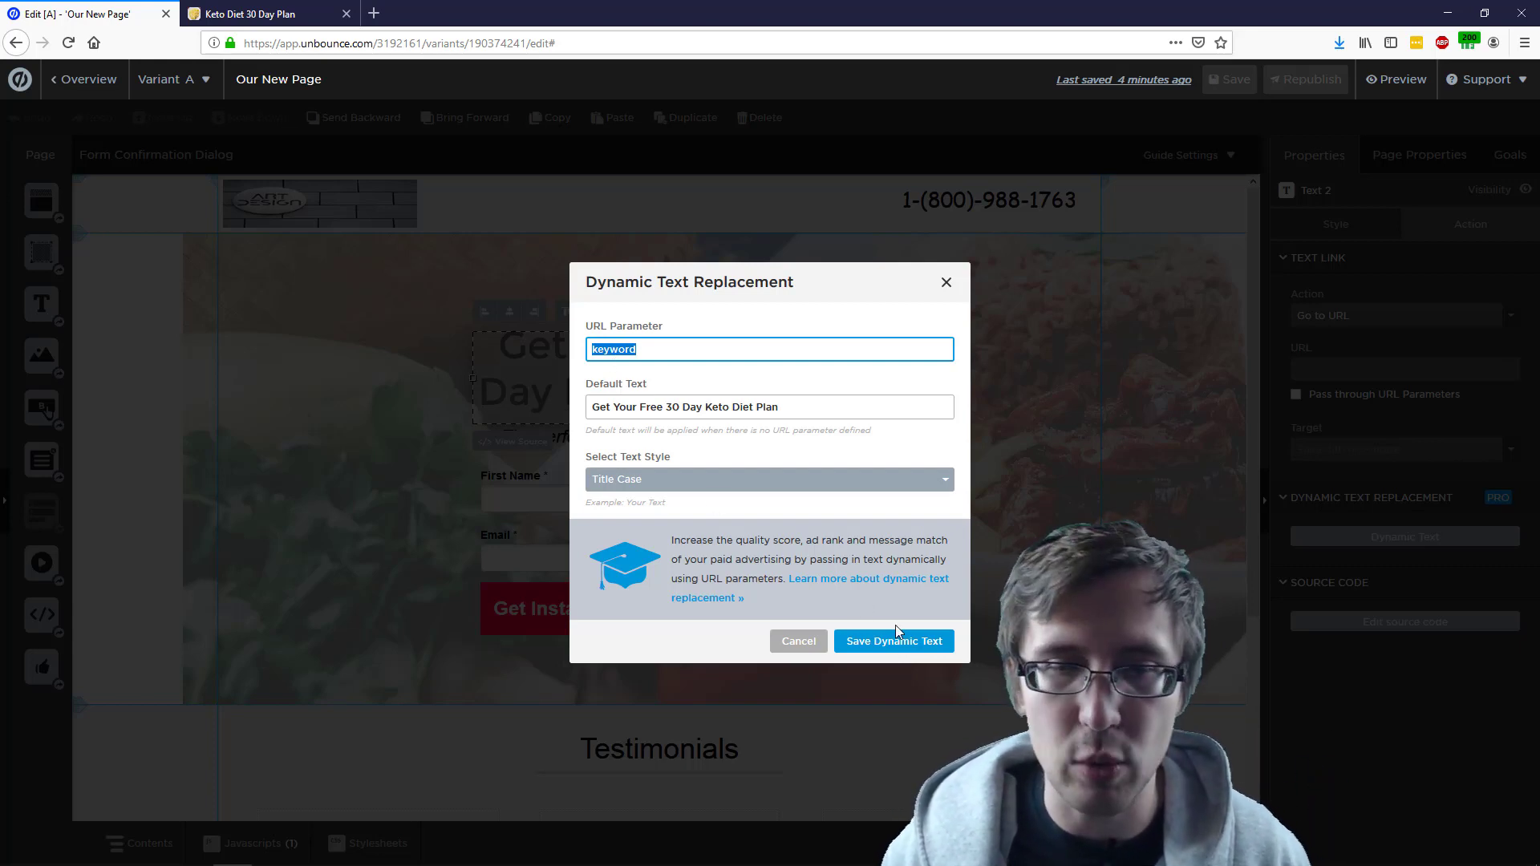
{"action": "left_click", "coordinate": [887, 650]}
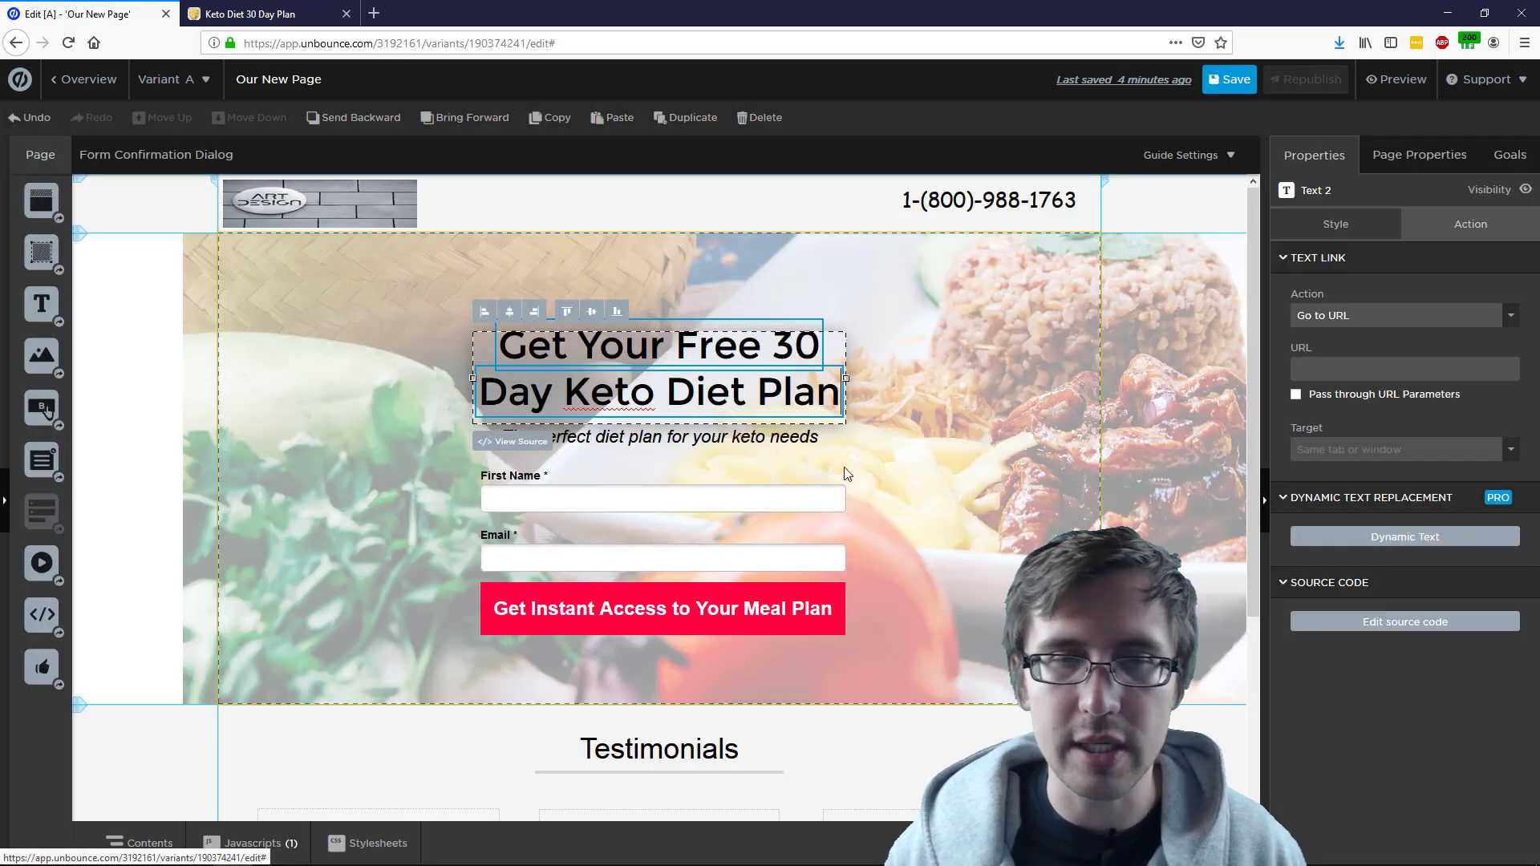
{"action": "double_click", "coordinate": [710, 443]}
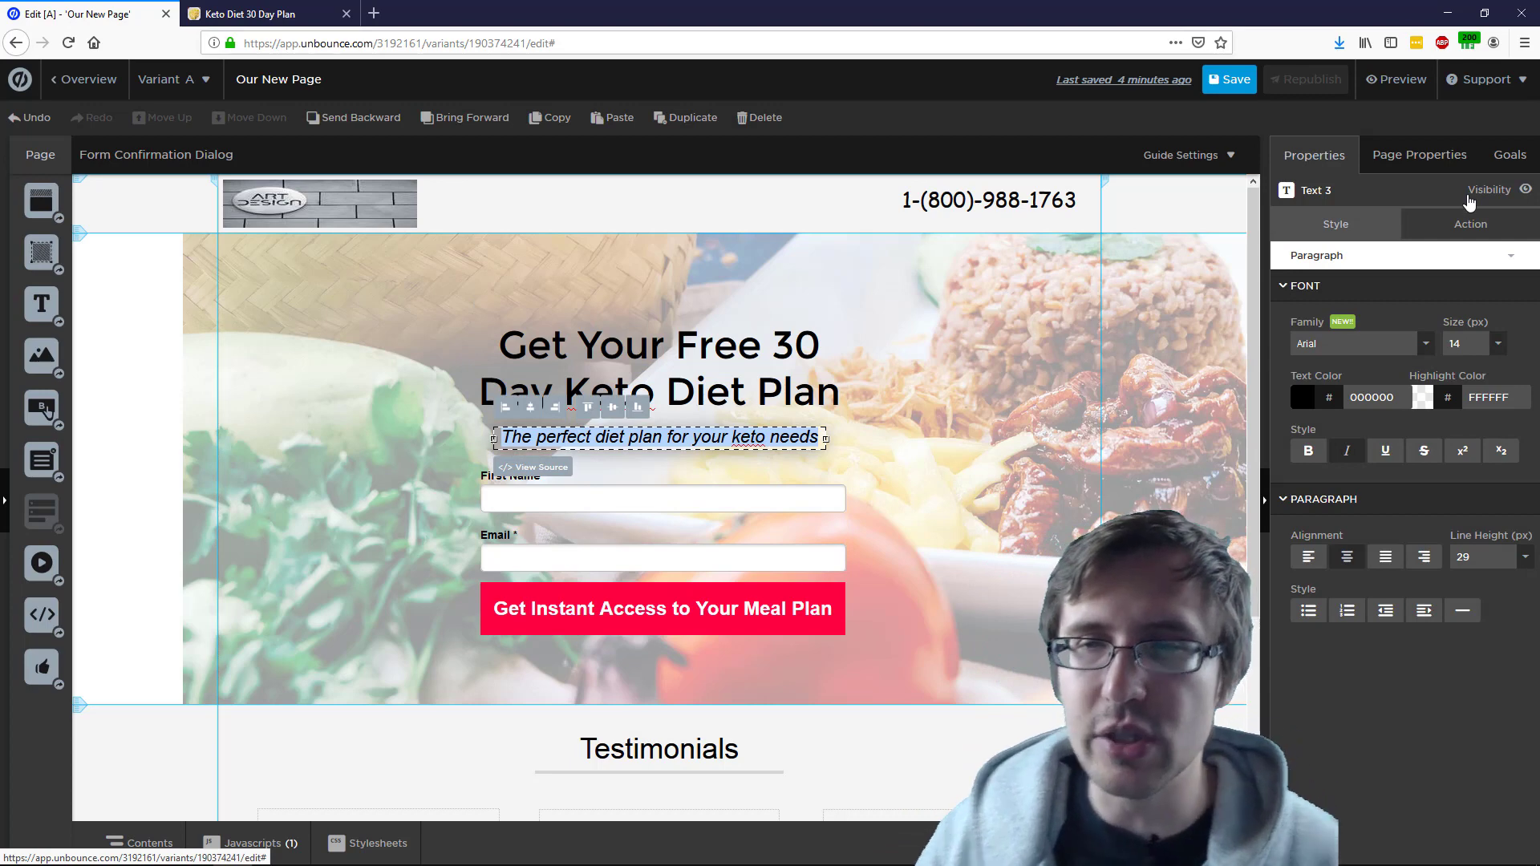
{"action": "left_click", "coordinate": [1471, 224]}
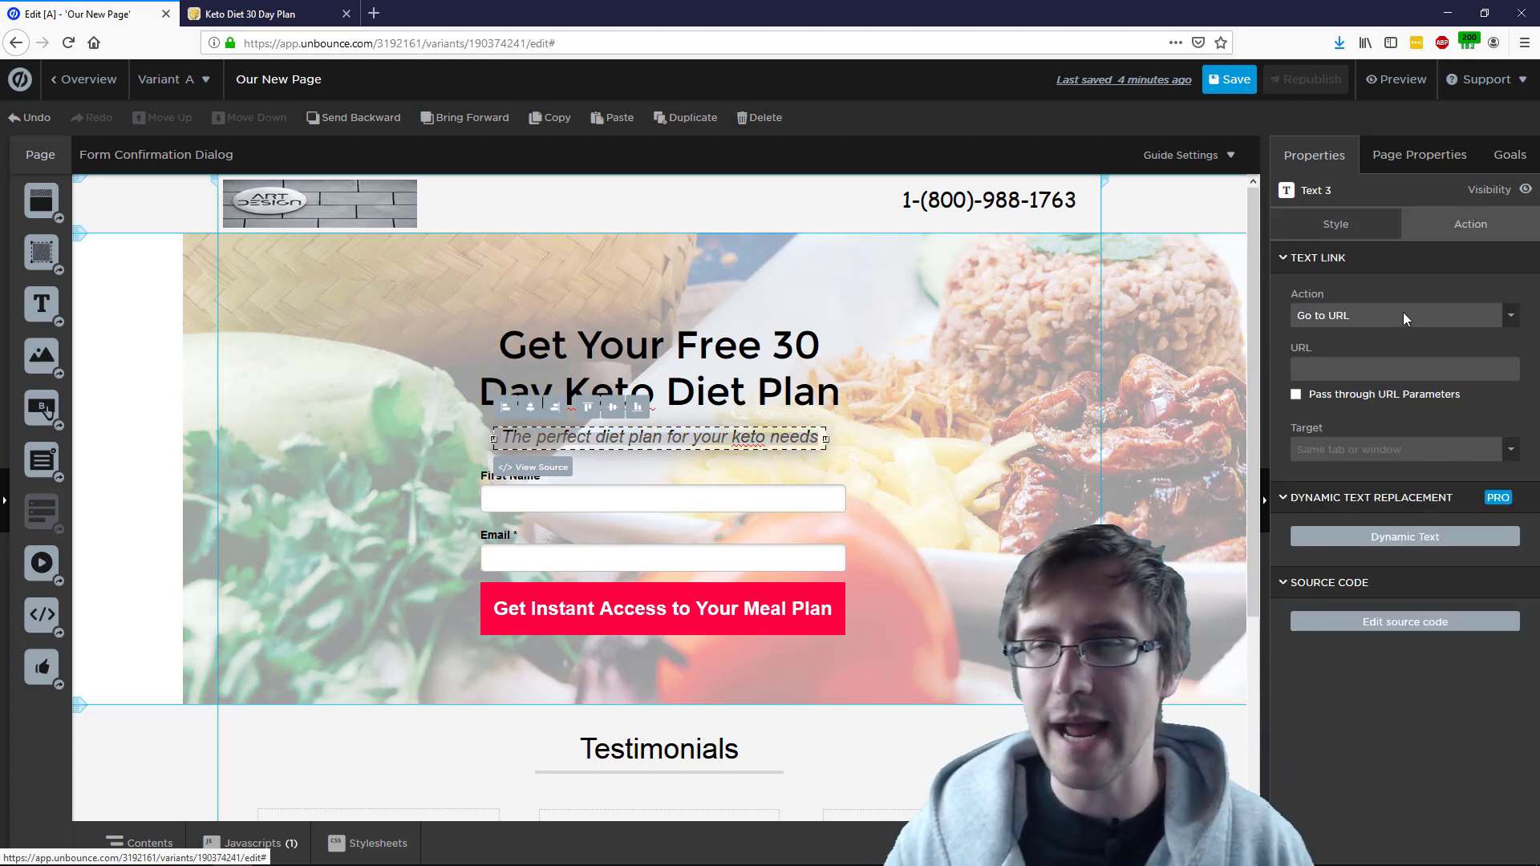
{"action": "left_click", "coordinate": [1369, 532]}
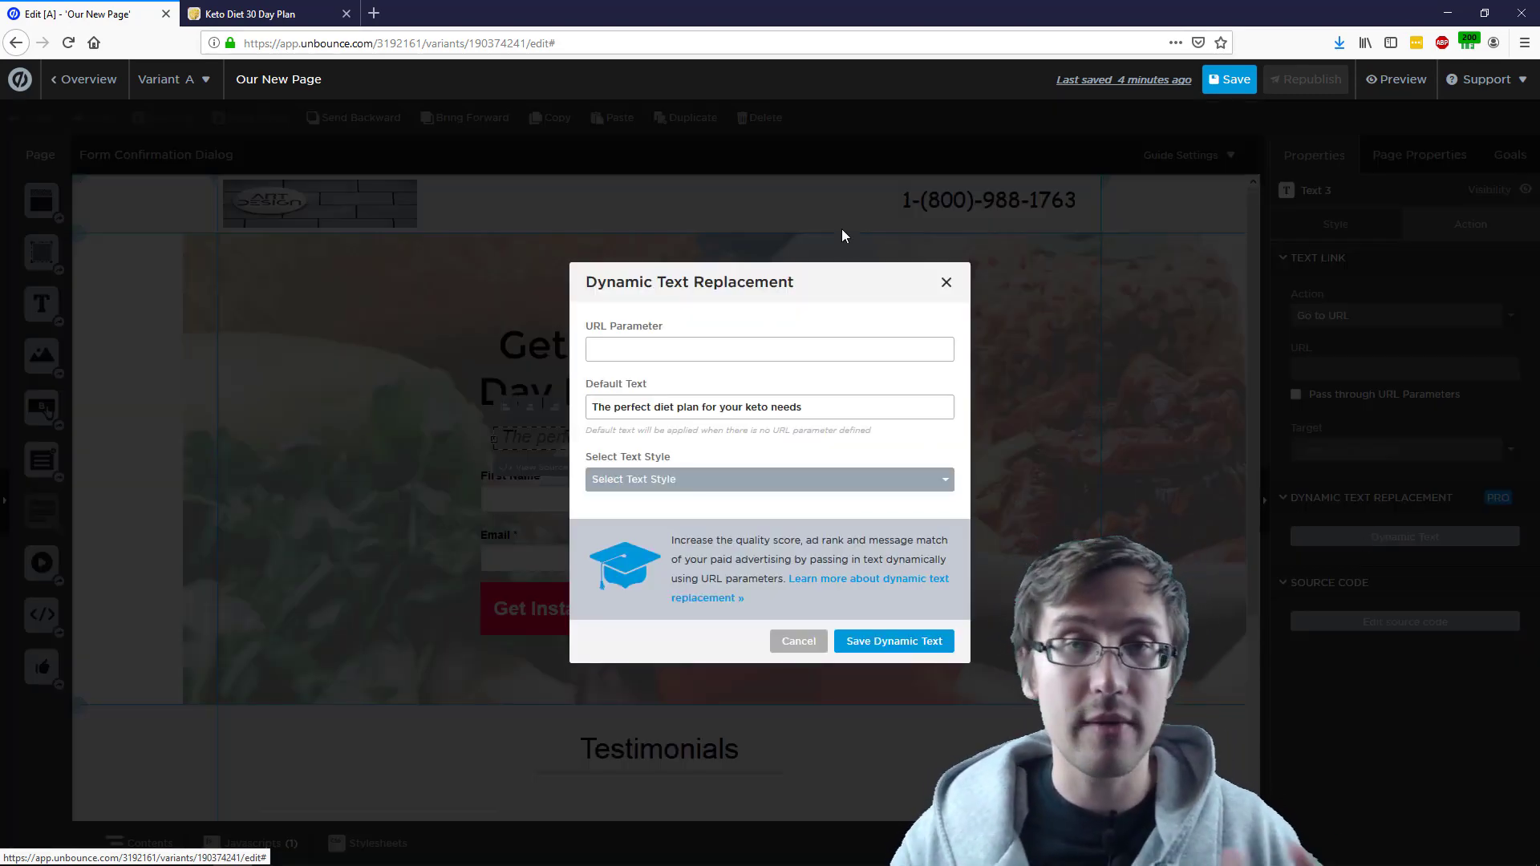
{"action": "left_click", "coordinate": [946, 283]}
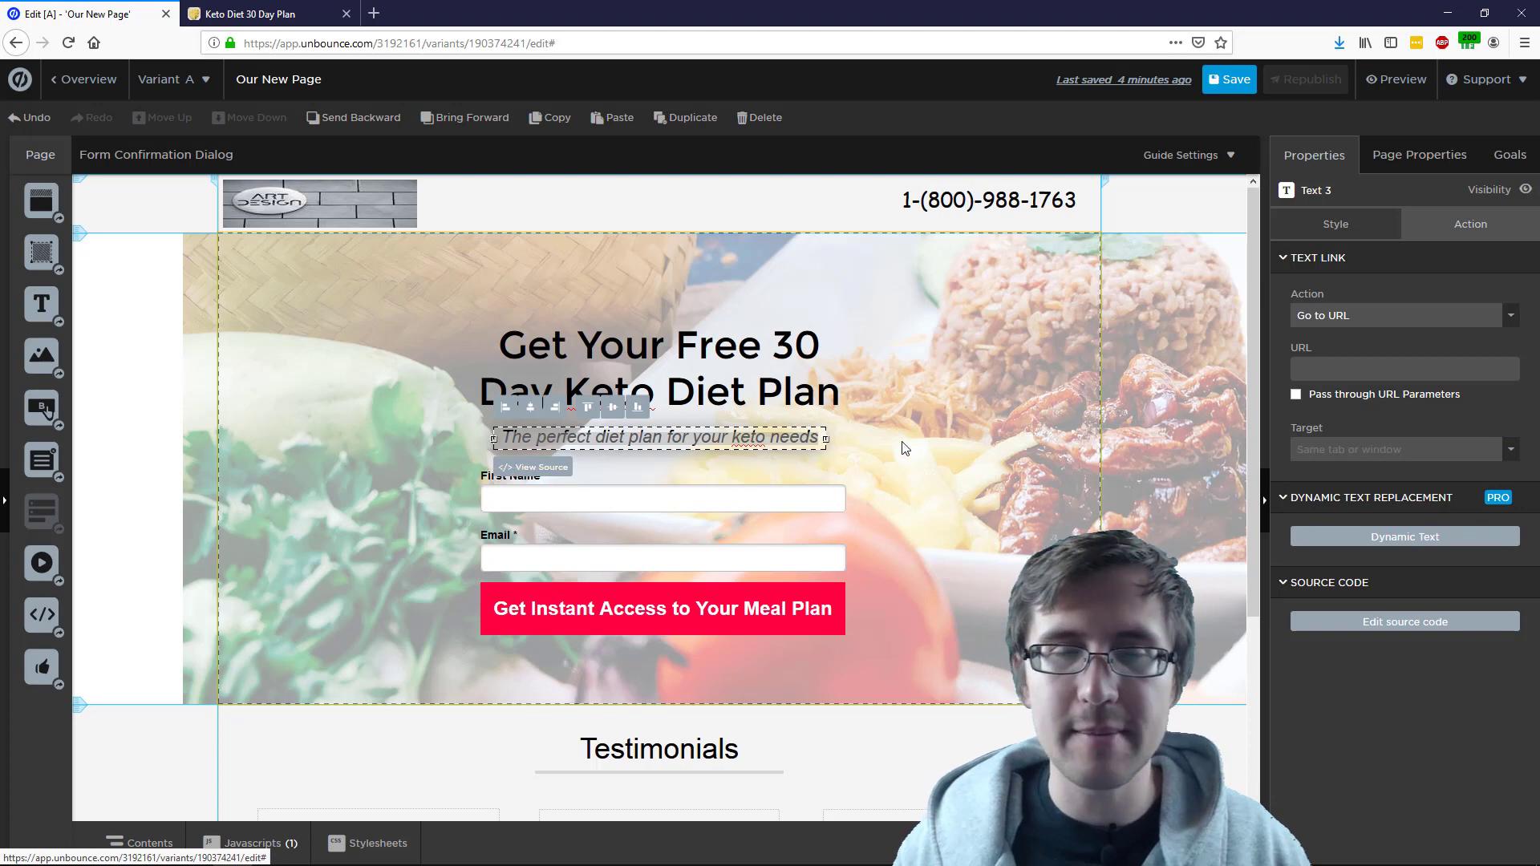
- Search the web in a new tab for "microsoft ads tracking tokens" and open the article on new tracking parameters for URLs in Bing Ads
{"action": "left_click", "coordinate": [374, 13]}
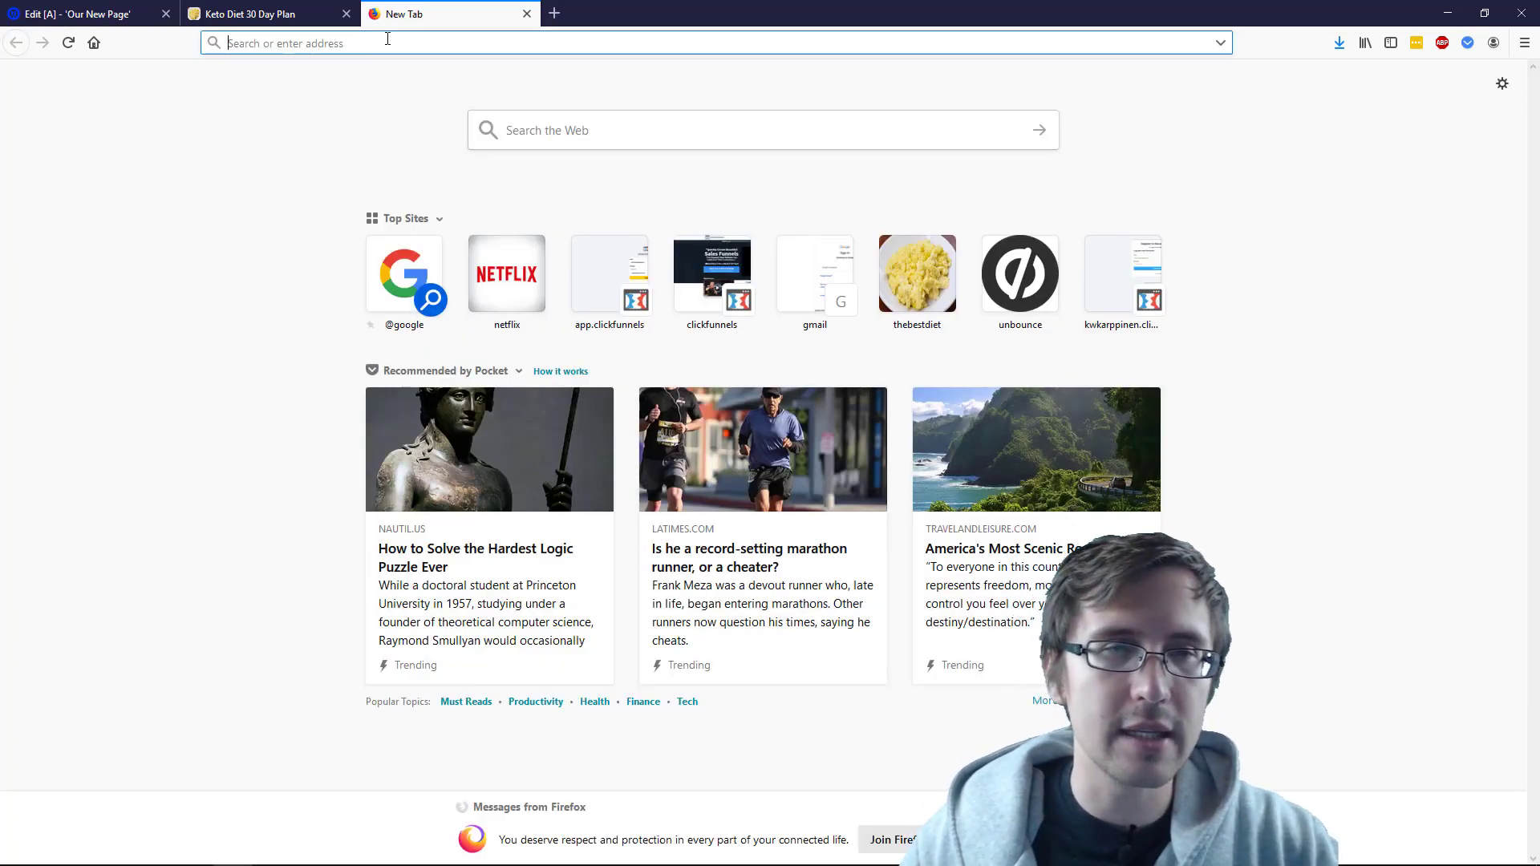
{"action": "type", "text": "microsoft"}
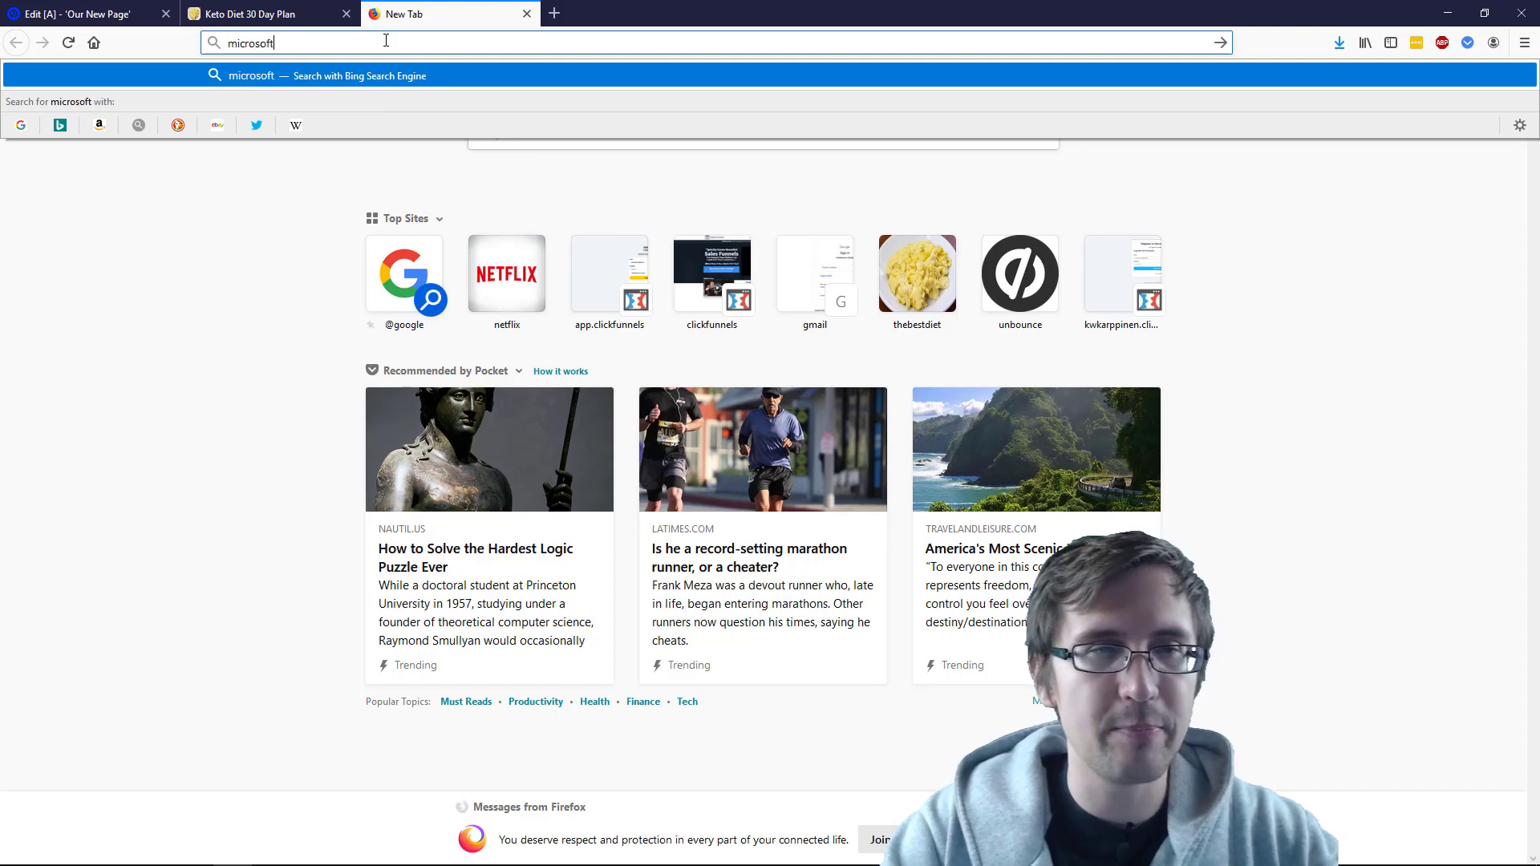
{"action": "type", "text": " ads tracking tokens"}
{"action": "key", "text": "Return"}
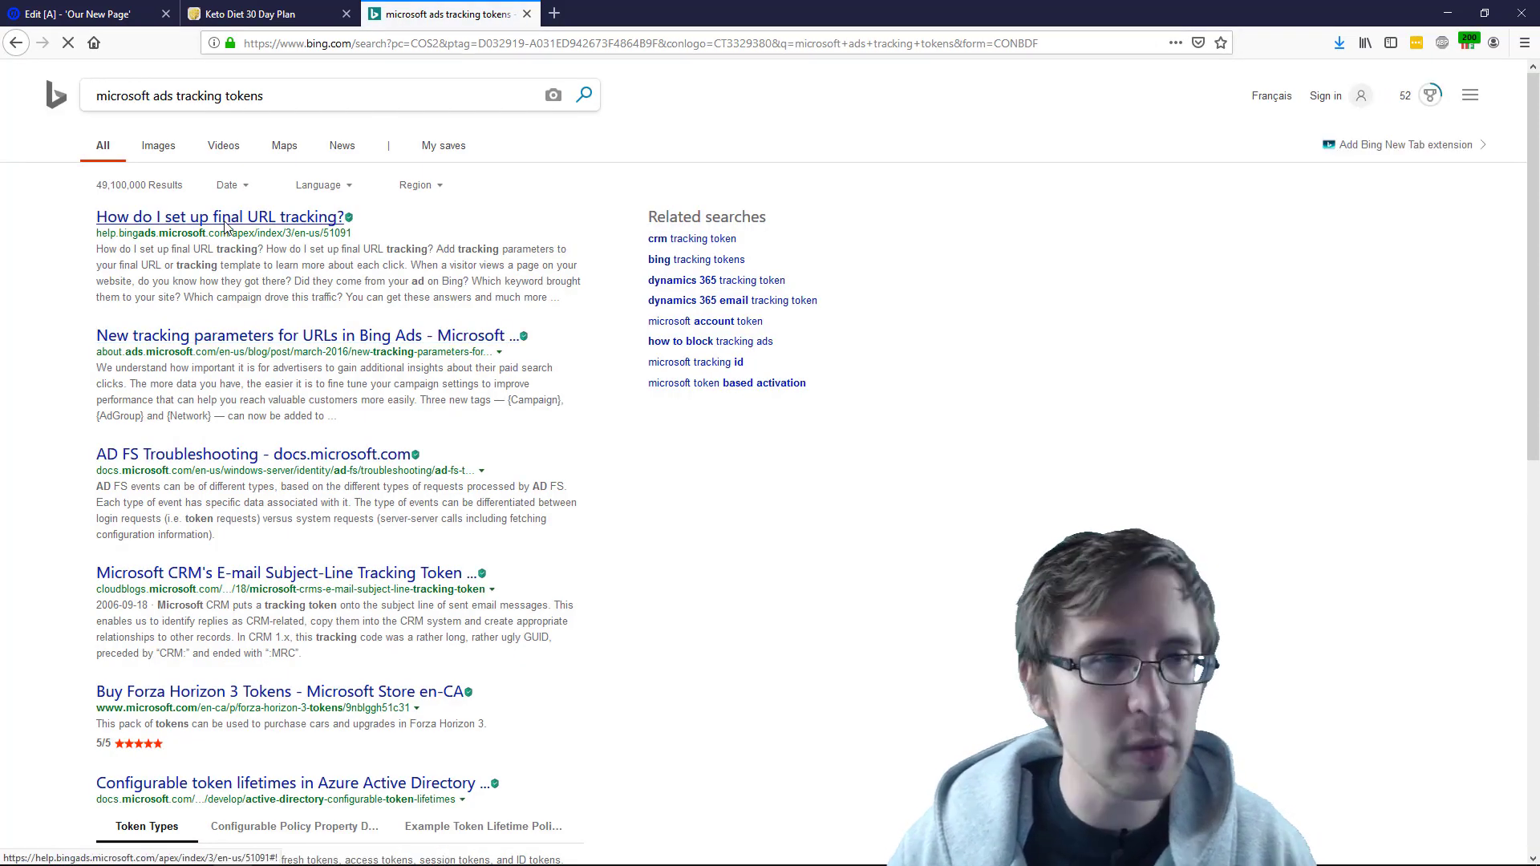
{"action": "left_click", "coordinate": [224, 338]}
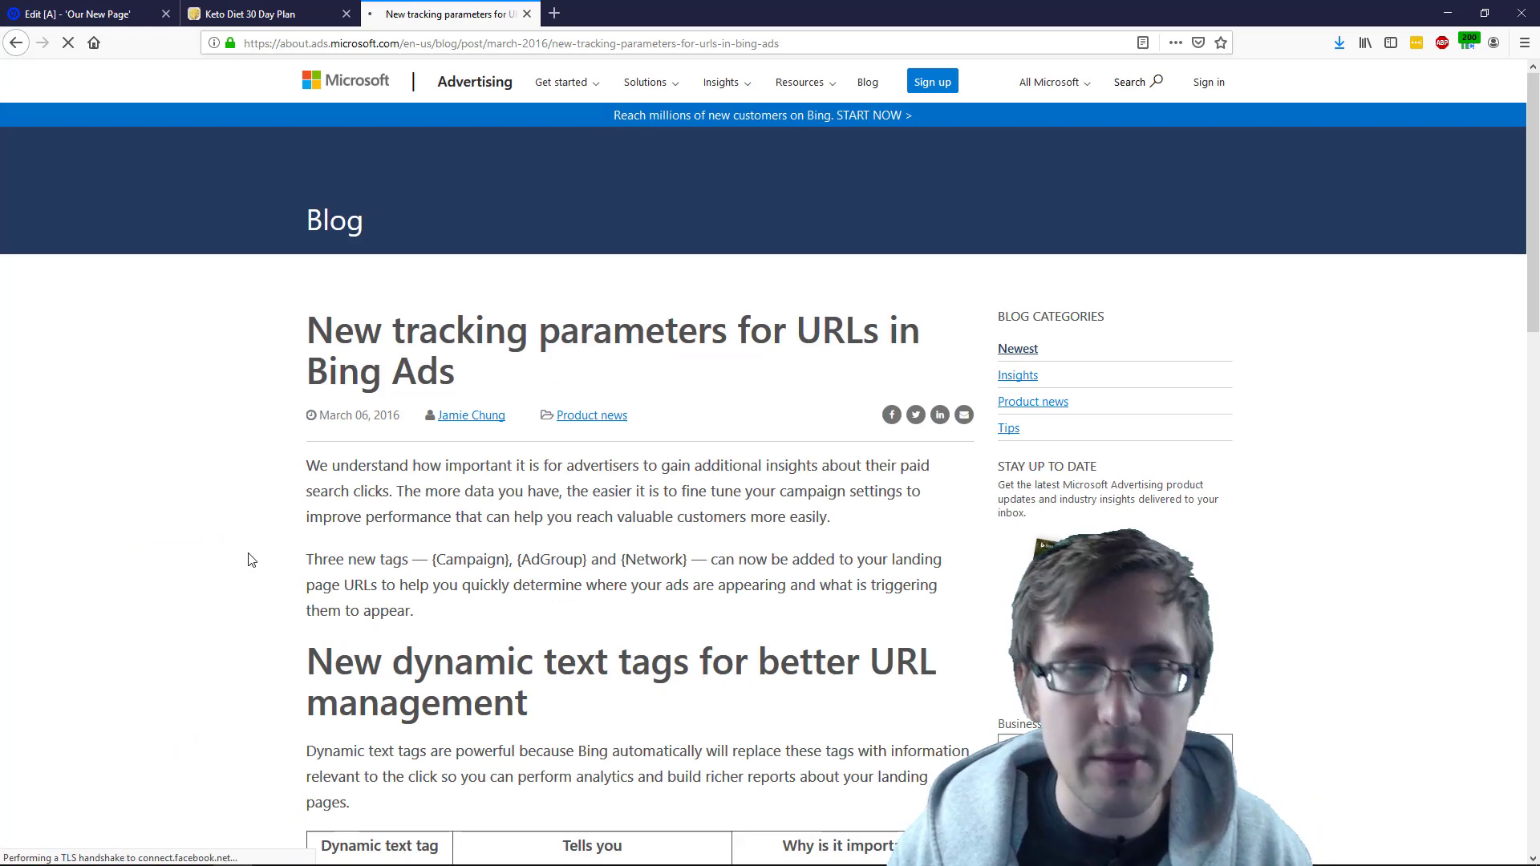
- Examine the article's table of dynamic text tags, including {Campaign}, {AdGroup} and {Network}, and the example tracking URLs below it
{"action": "scroll", "coordinate": [321, 565], "scroll_direction": "down", "scroll_amount": 4}
{"action": "scroll", "coordinate": [275, 533], "scroll_direction": "down", "scroll_amount": 1}
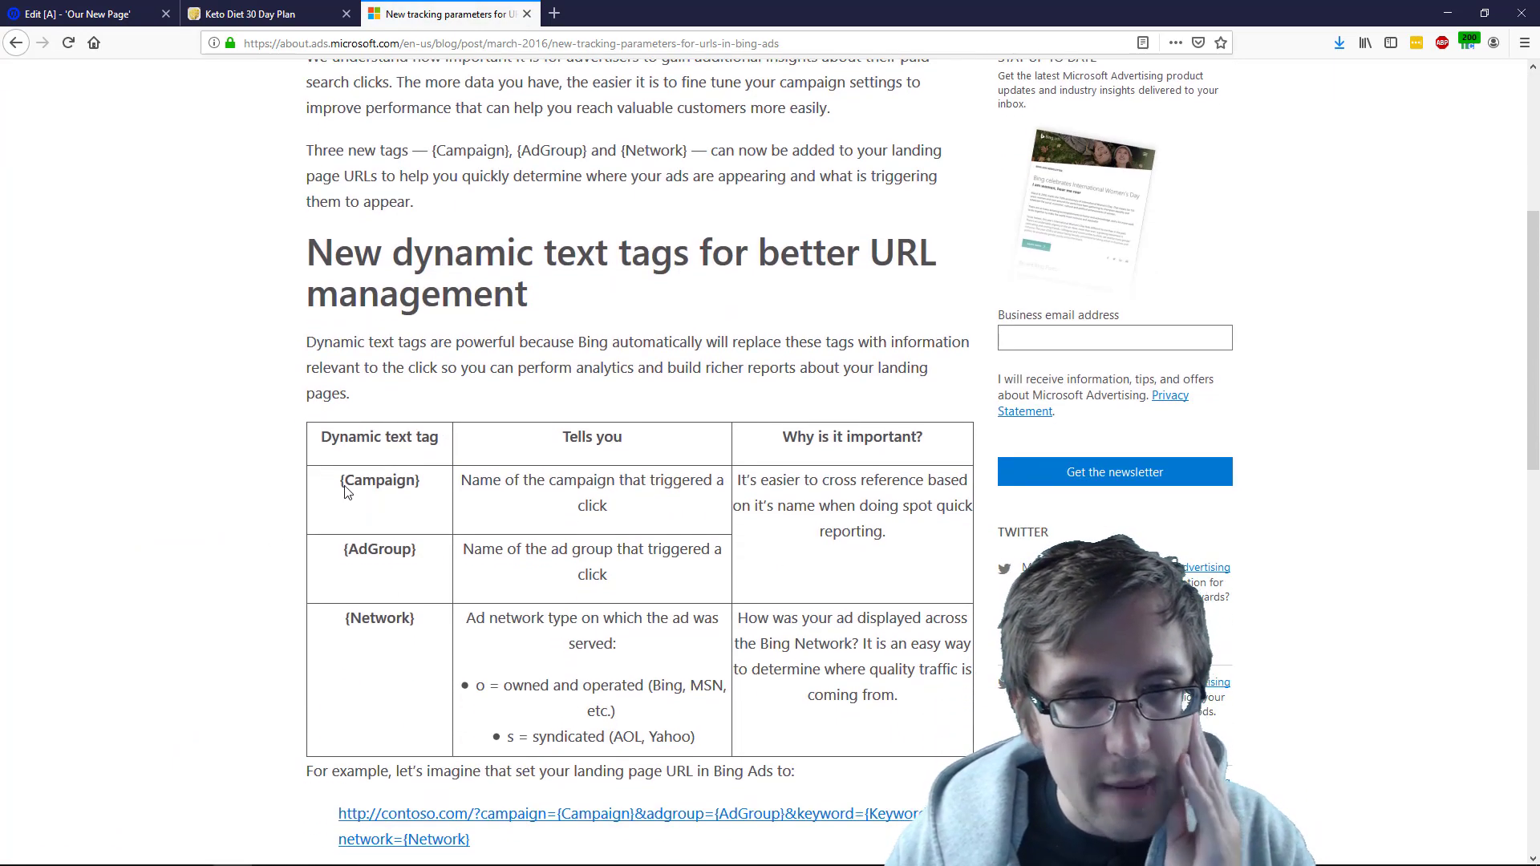
{"action": "left_click_drag", "start_coordinate": [345, 487], "coordinate": [421, 481]}
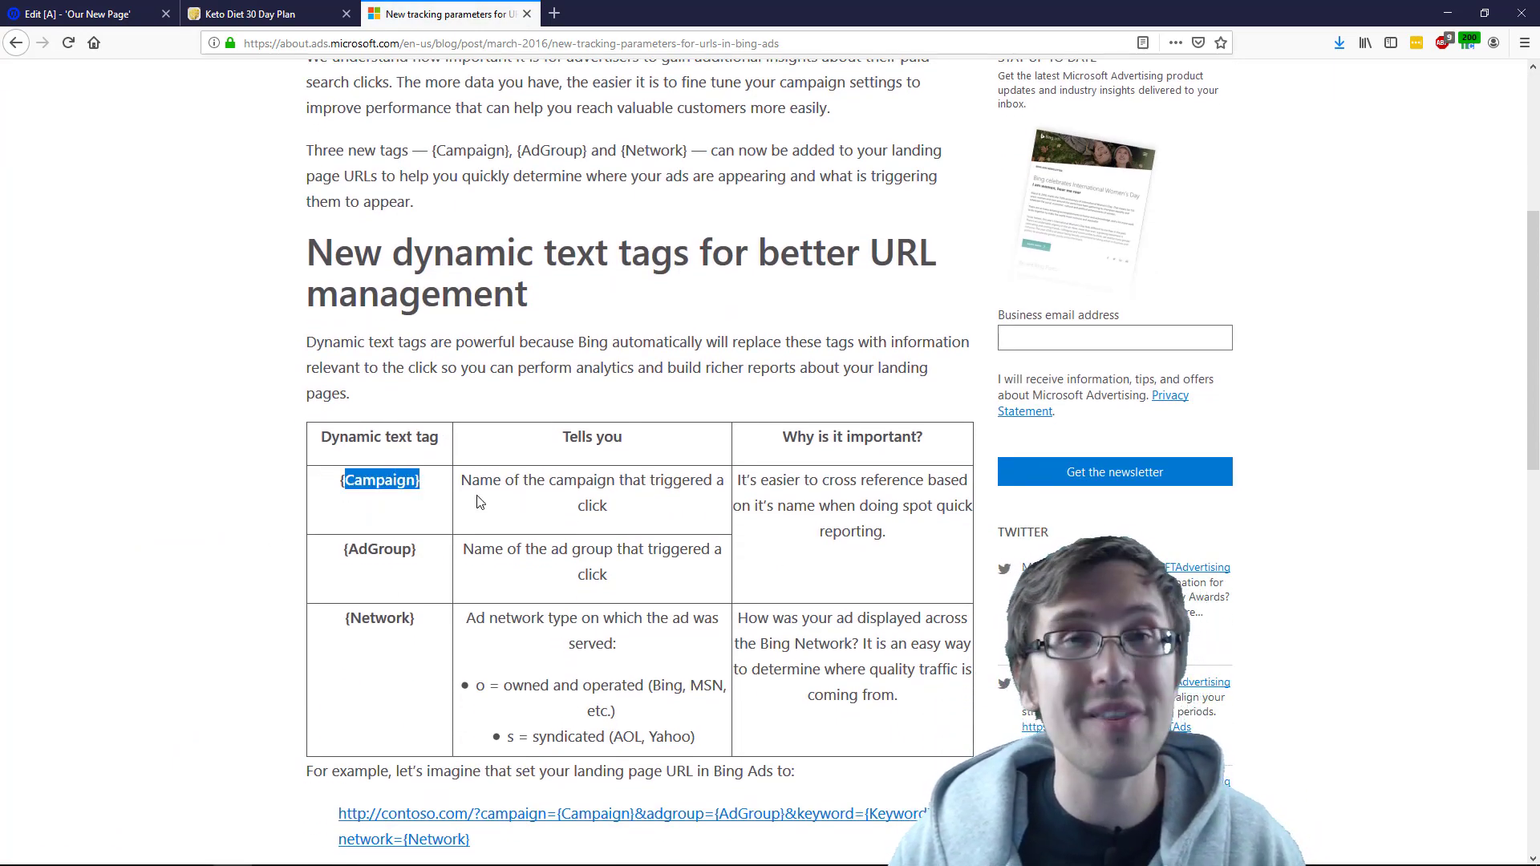
{"action": "triple_click", "coordinate": [488, 493]}
{"action": "left_click_drag", "start_coordinate": [343, 559], "coordinate": [412, 579]}
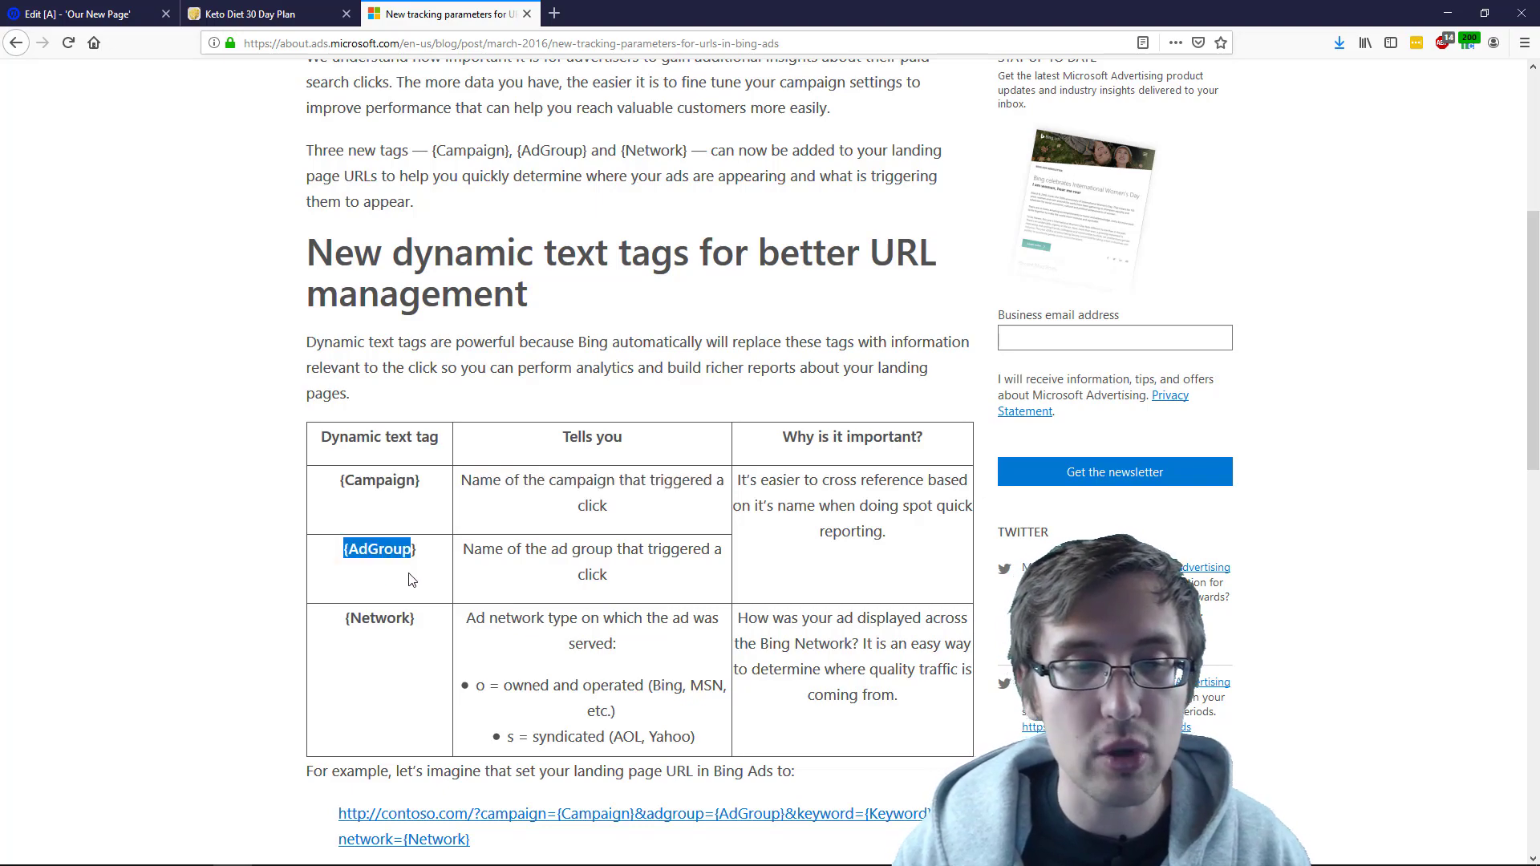
{"action": "left_click_drag", "start_coordinate": [342, 625], "coordinate": [417, 625]}
{"action": "scroll", "coordinate": [426, 642], "scroll_direction": "down", "scroll_amount": 8}
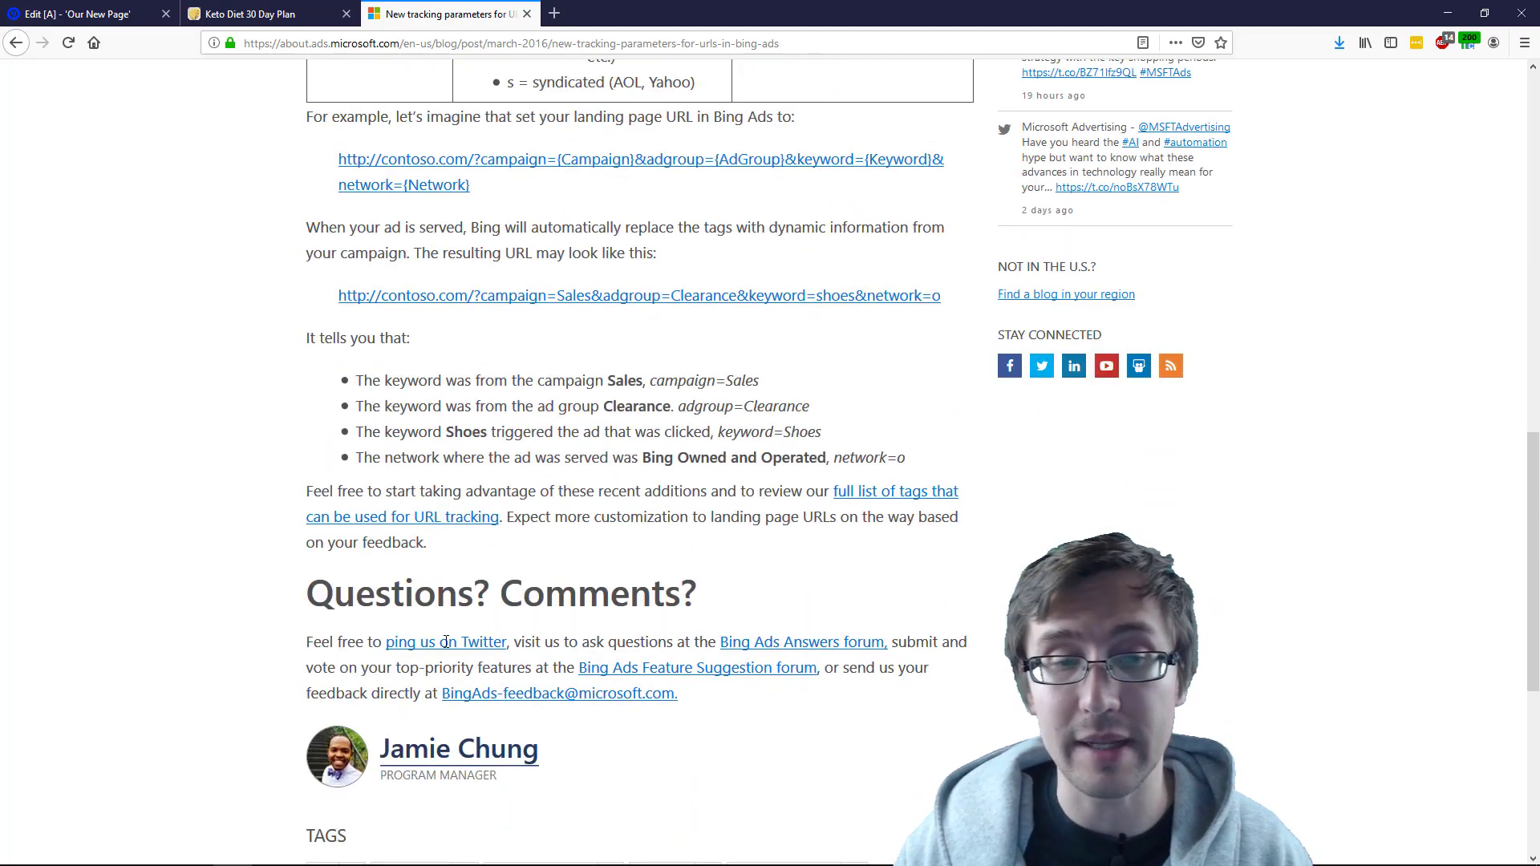
{"action": "scroll", "coordinate": [446, 648], "scroll_direction": "up", "scroll_amount": 8}
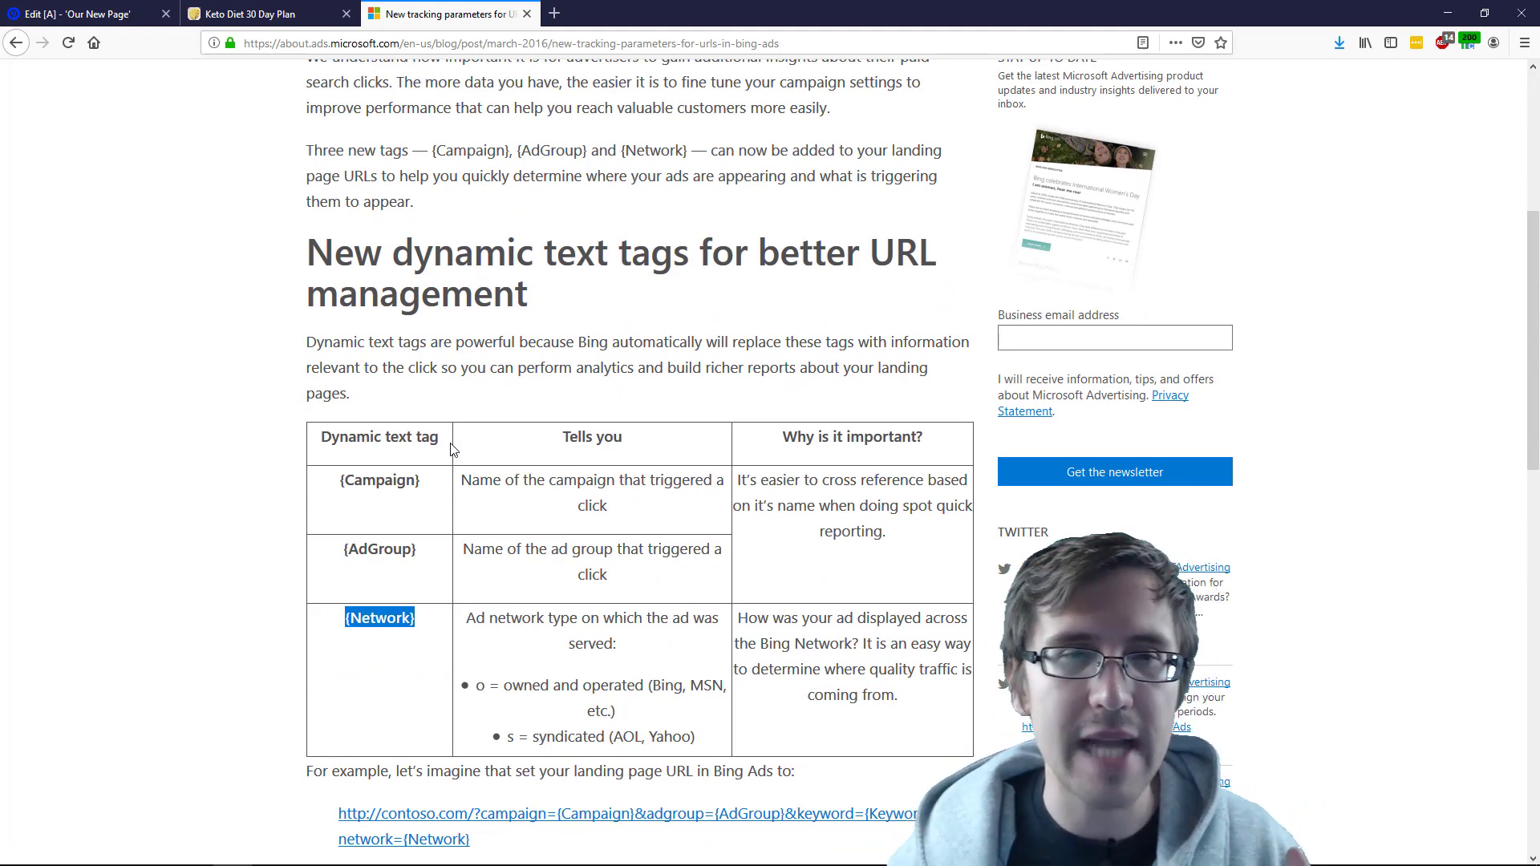
{"action": "left_click_drag", "start_coordinate": [418, 551], "coordinate": [346, 551]}
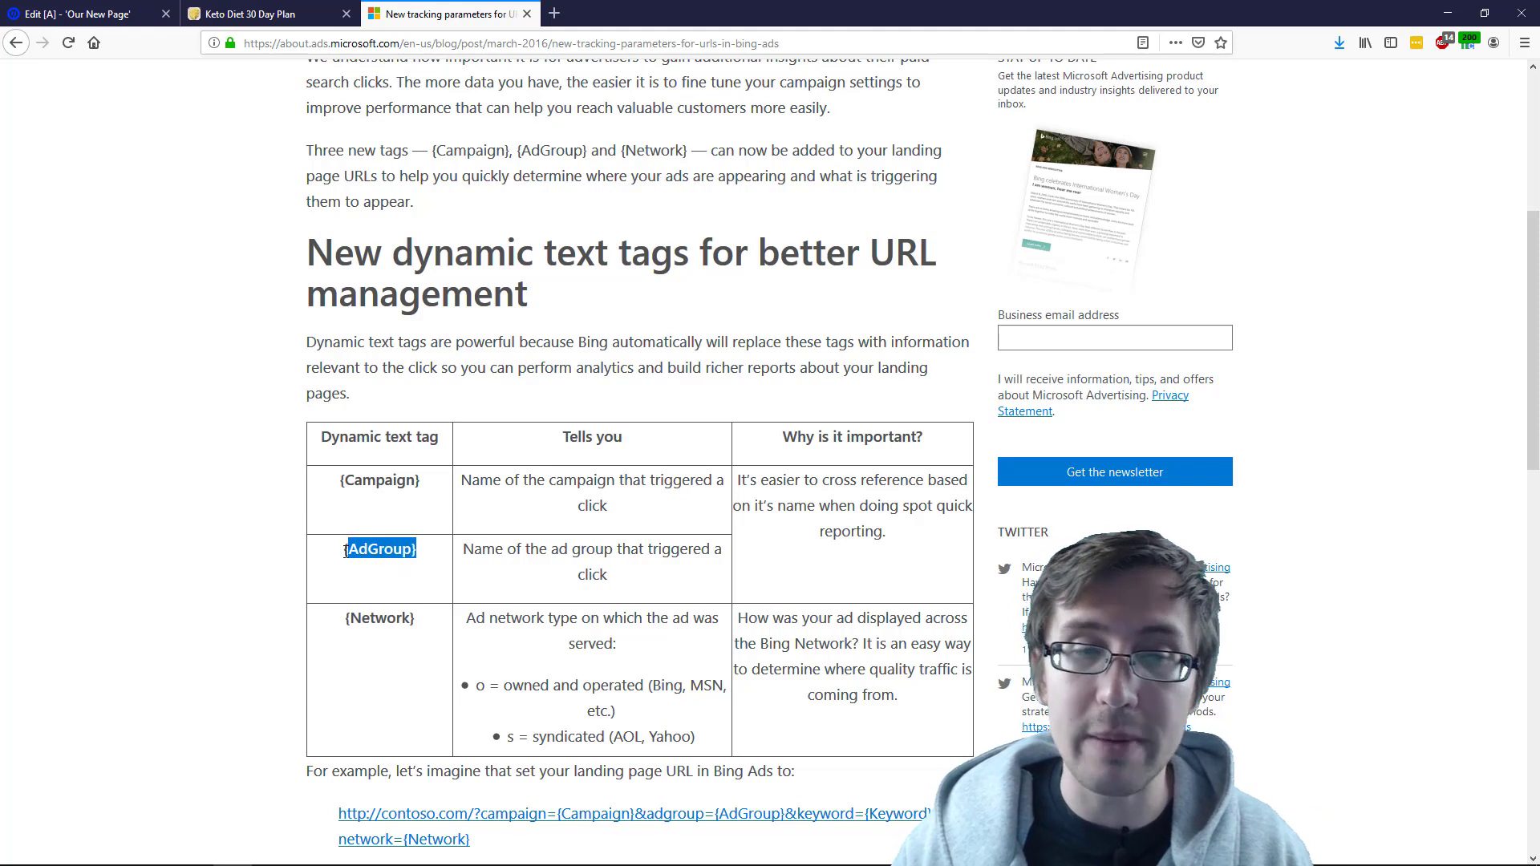
{"action": "left_click", "coordinate": [404, 532]}
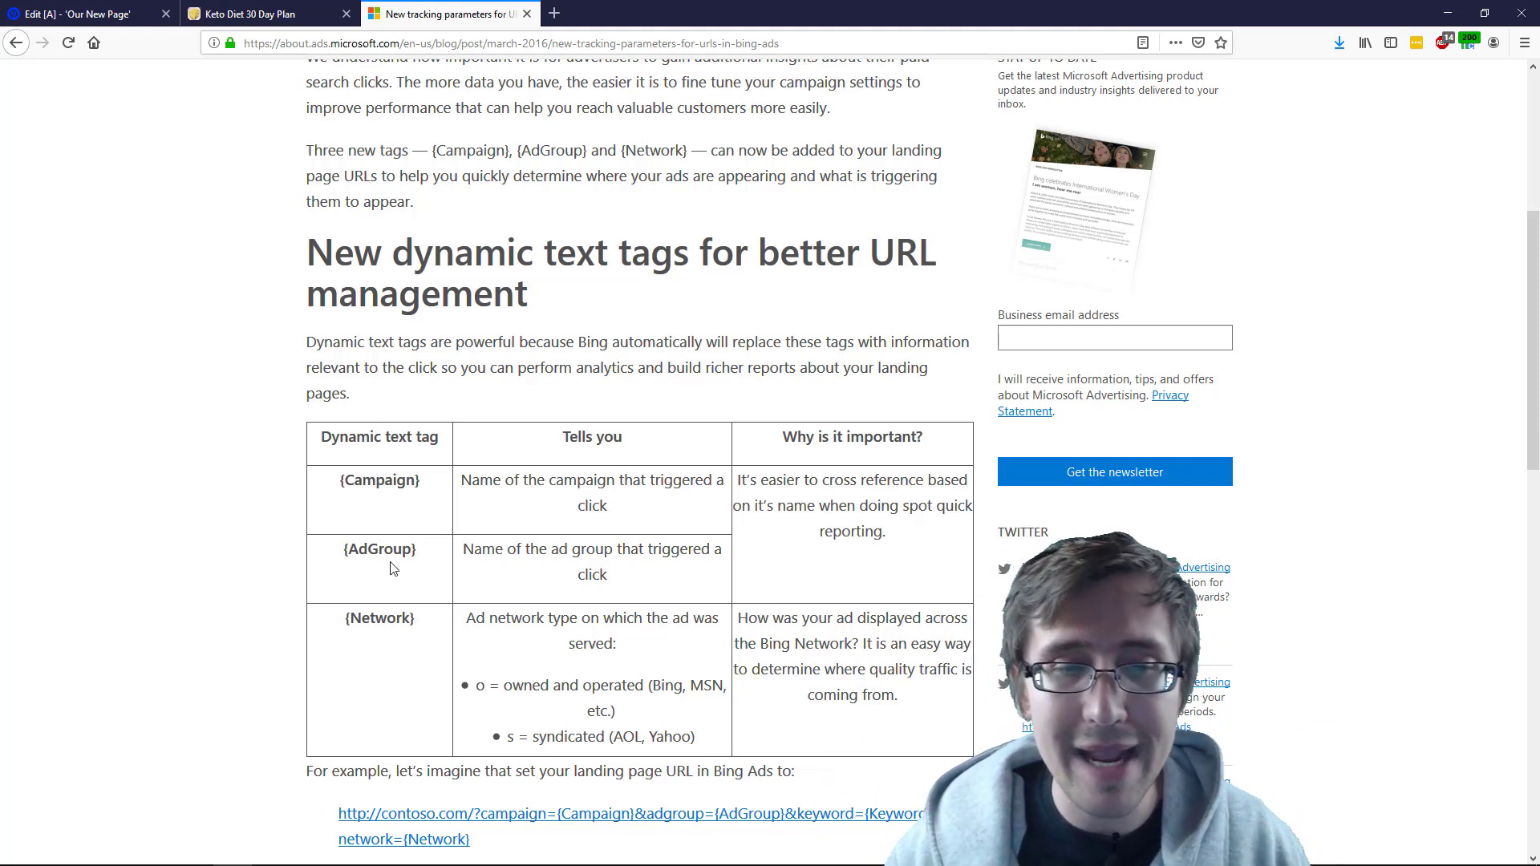
- Back in the Unbounce editor, duplicate the subheadline "The perfect diet plan for your keto needs" and place the copy just below the form's submit button
{"action": "left_click", "coordinate": [289, 14]}
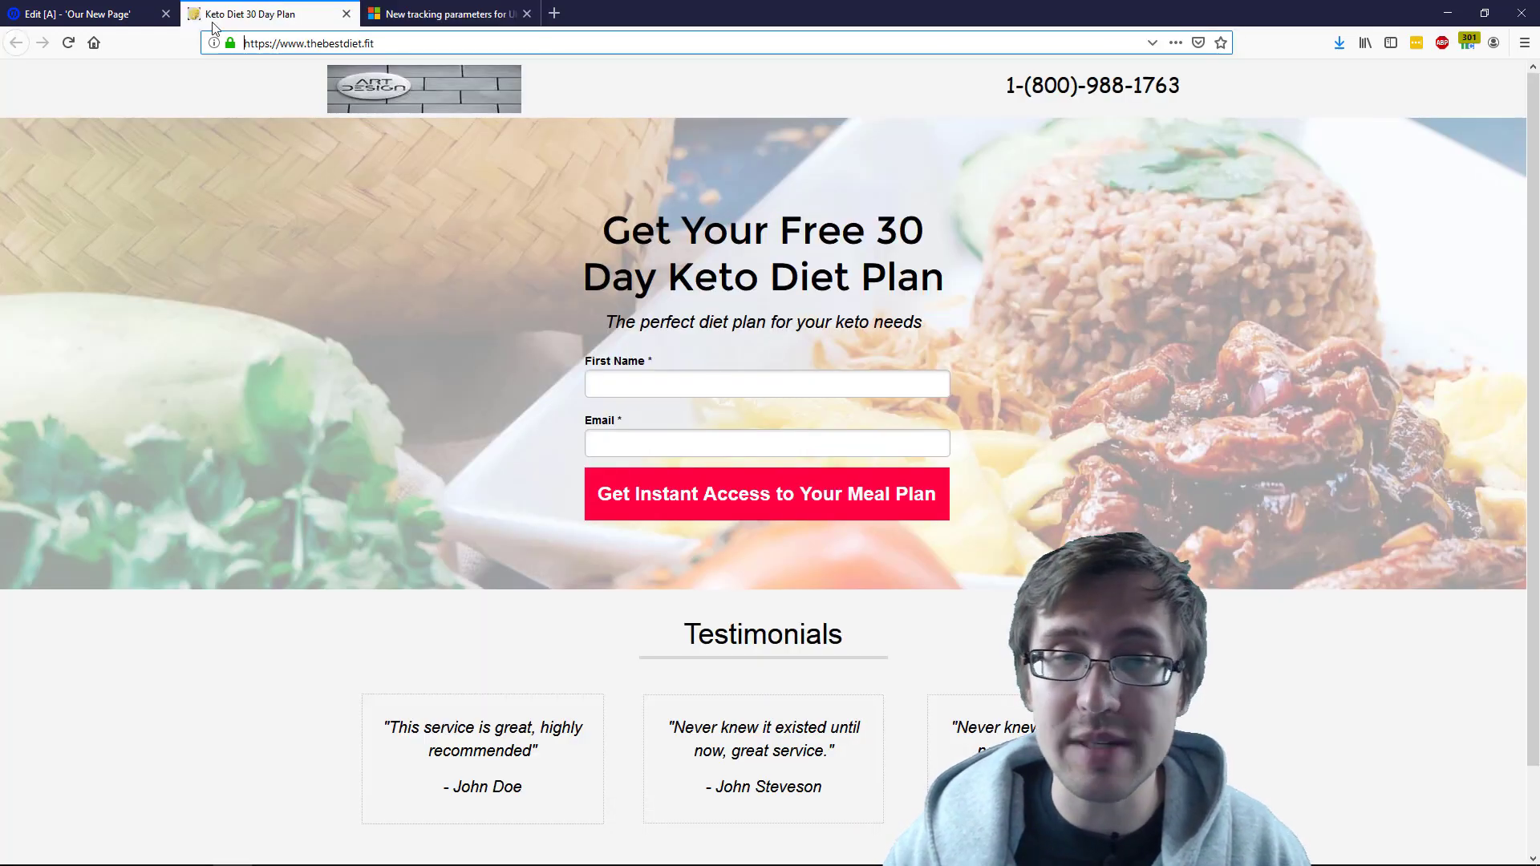
{"action": "left_click", "coordinate": [80, 13]}
{"action": "left_click", "coordinate": [827, 447]}
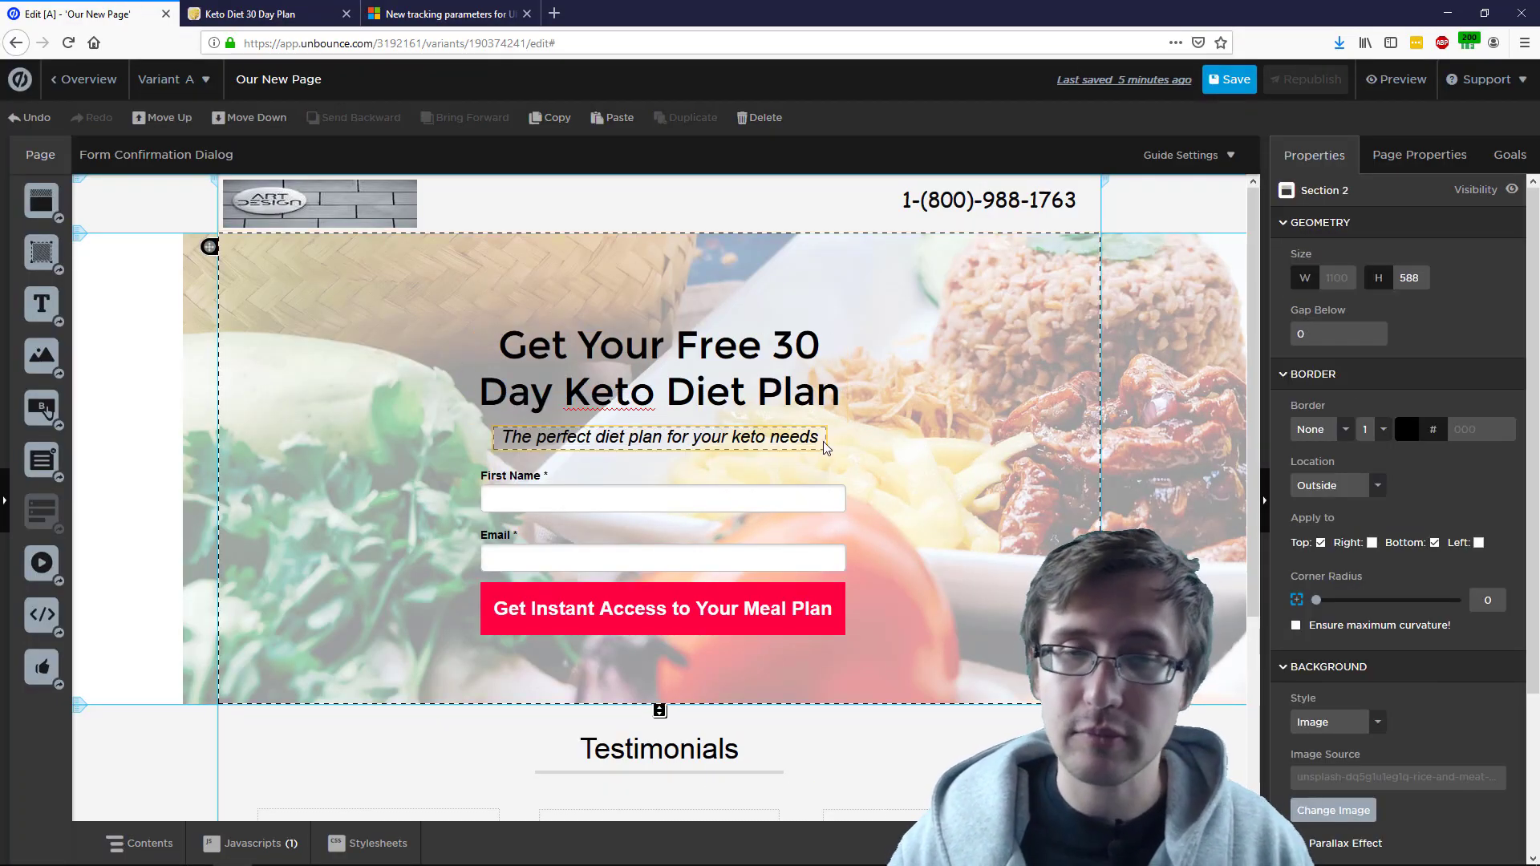
{"action": "left_click", "coordinate": [786, 446]}
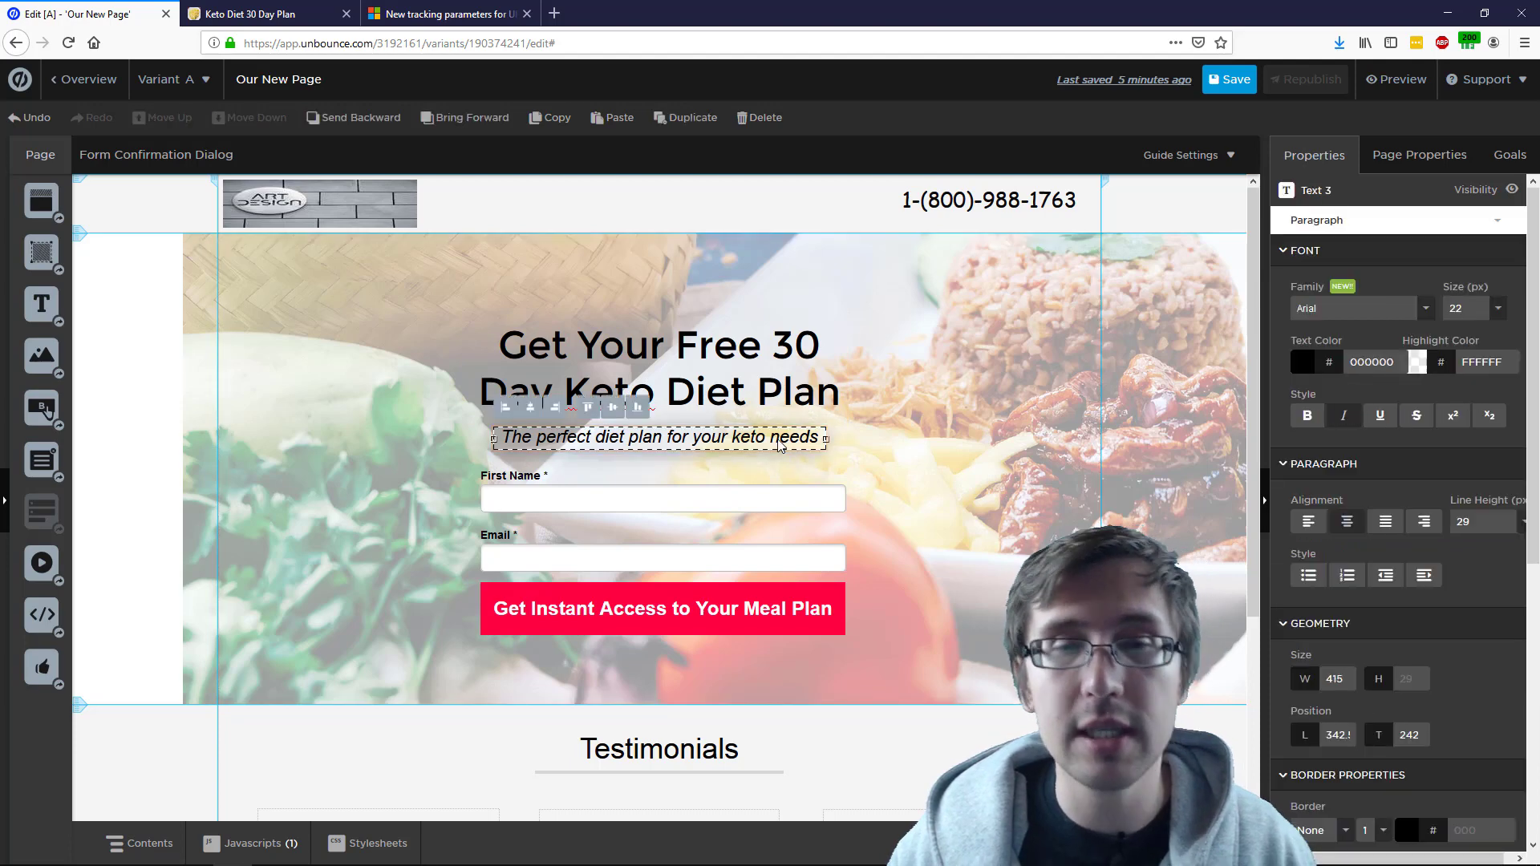
{"action": "left_click", "coordinate": [450, 14]}
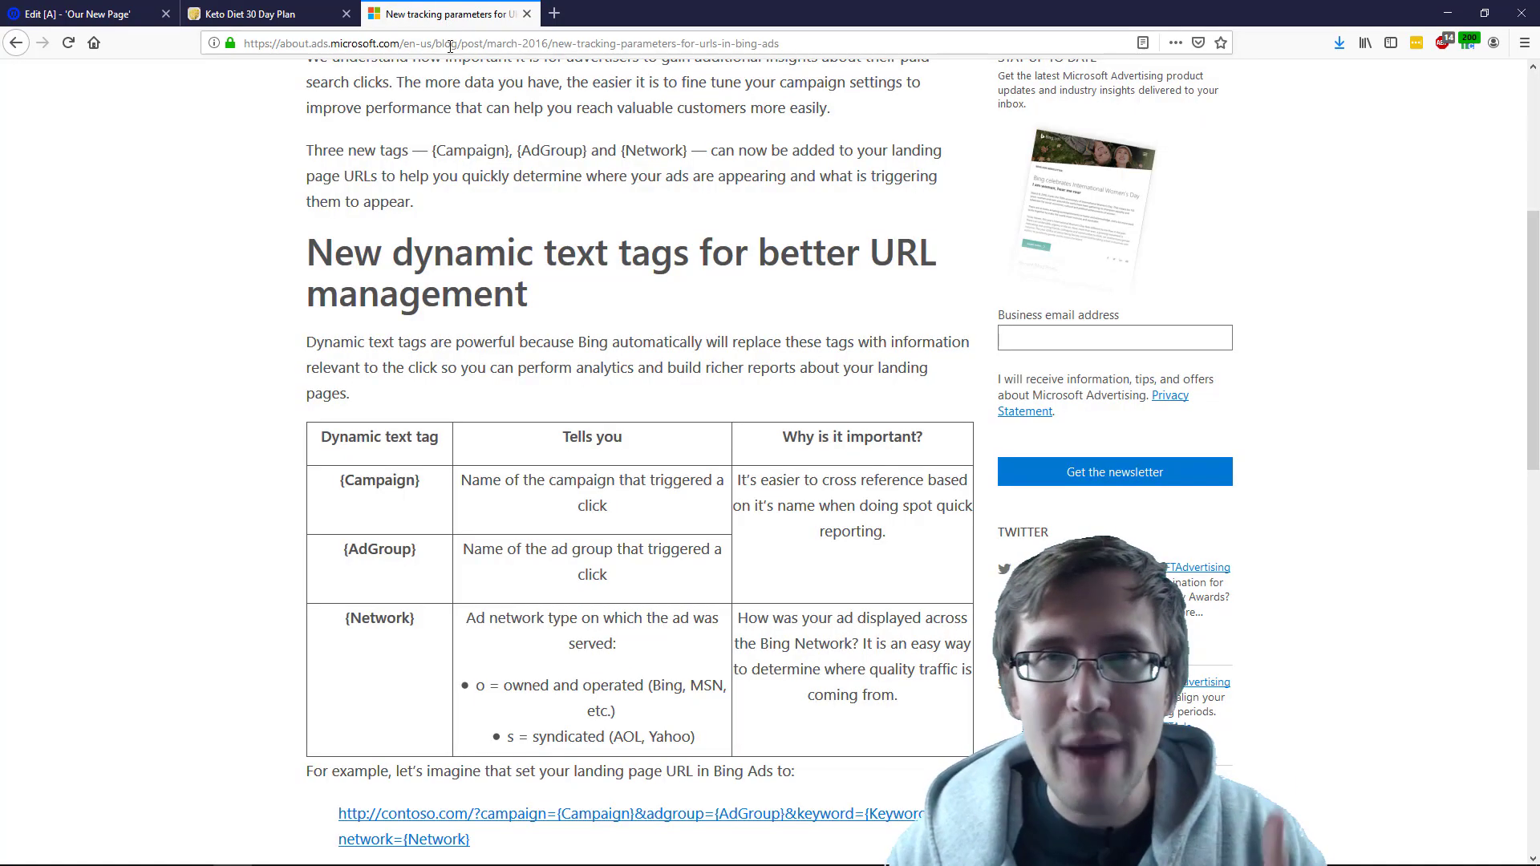
{"action": "left_click", "coordinate": [86, 9]}
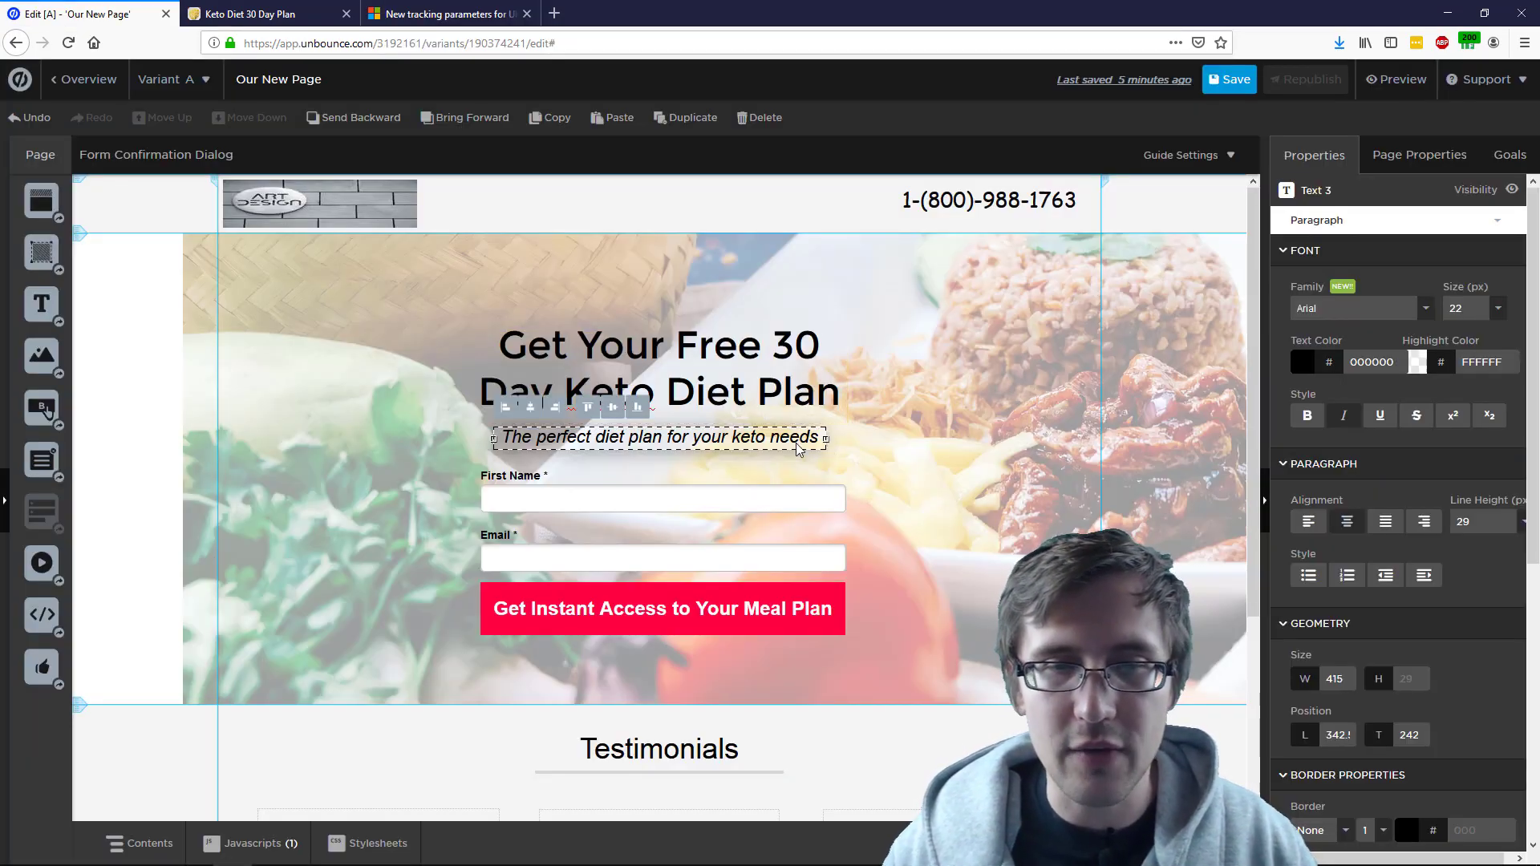
{"action": "key", "text": "ctrl+c"}
{"action": "left_click", "coordinate": [921, 441]}
{"action": "key", "text": "ctrl+v"}
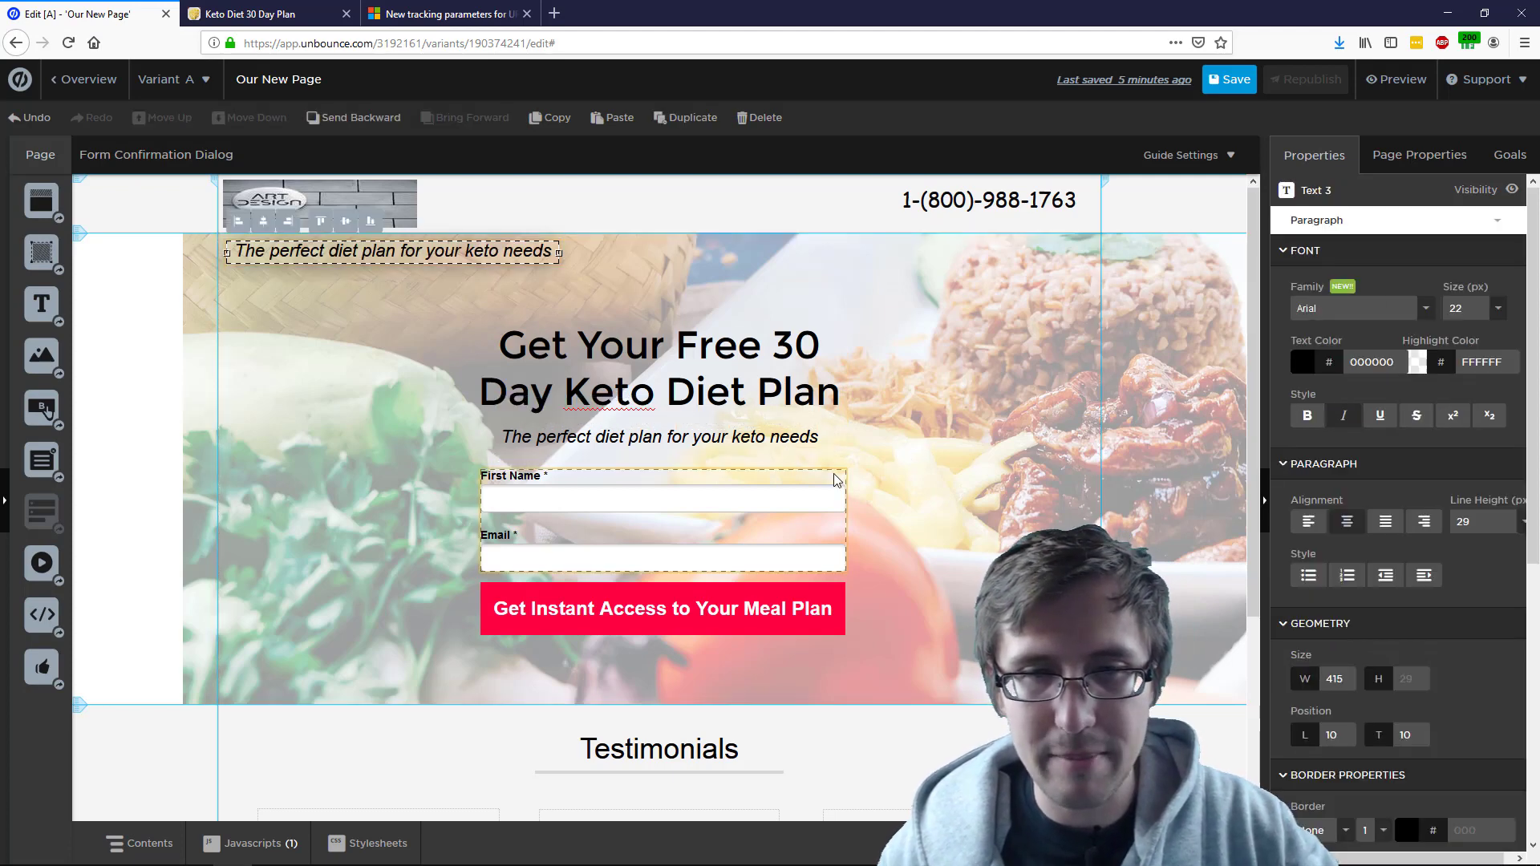
{"action": "left_click_drag", "start_coordinate": [459, 262], "coordinate": [709, 680]}
- Replace the copied text below the submit button with "Keto diet for anyone"
{"action": "double_click", "coordinate": [708, 678]}
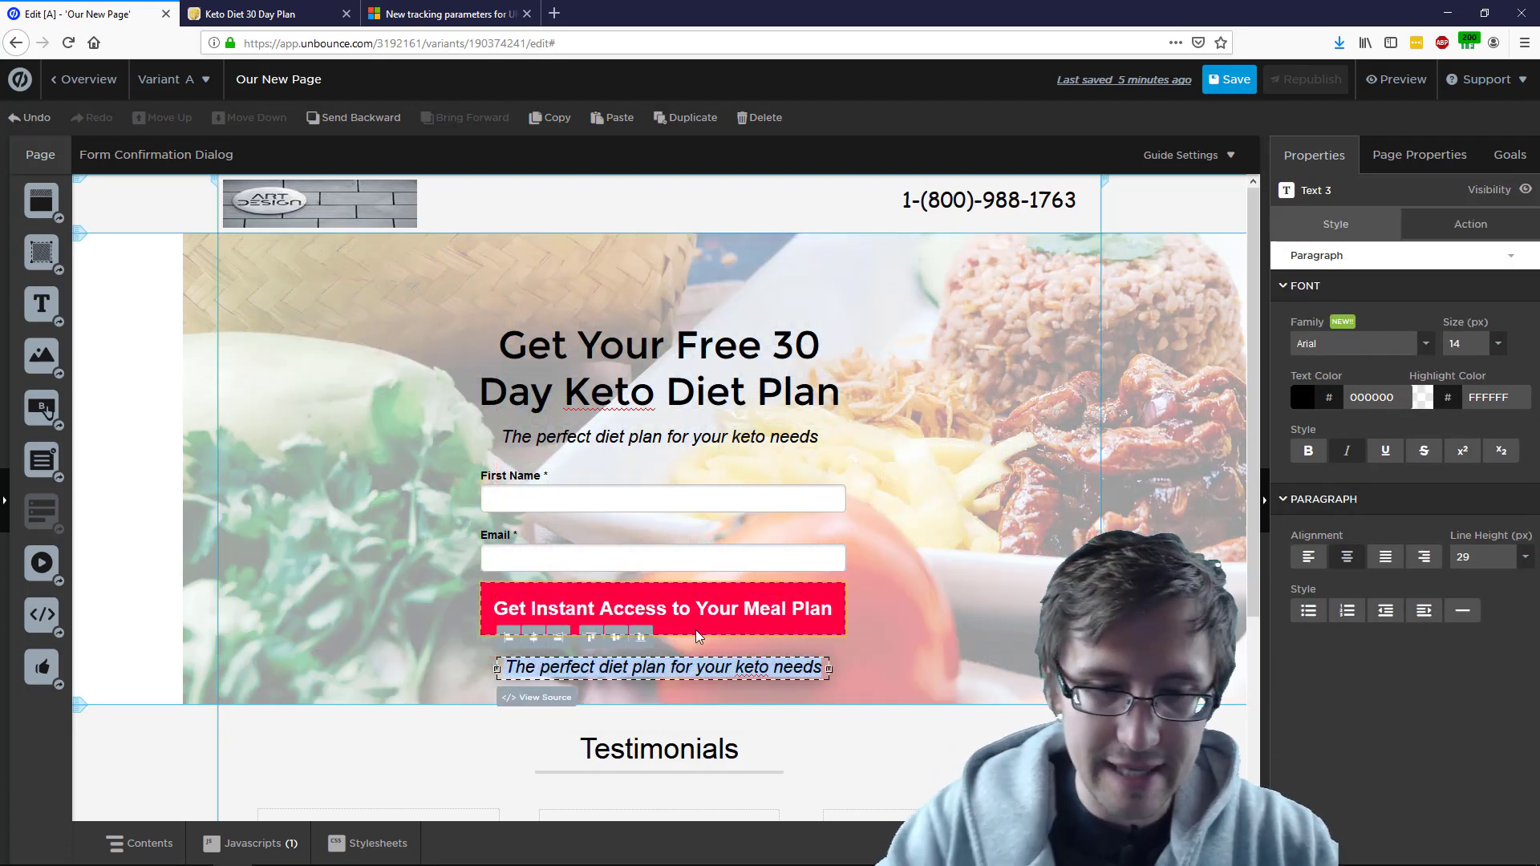
{"action": "type", "text": "Keto diet for"}
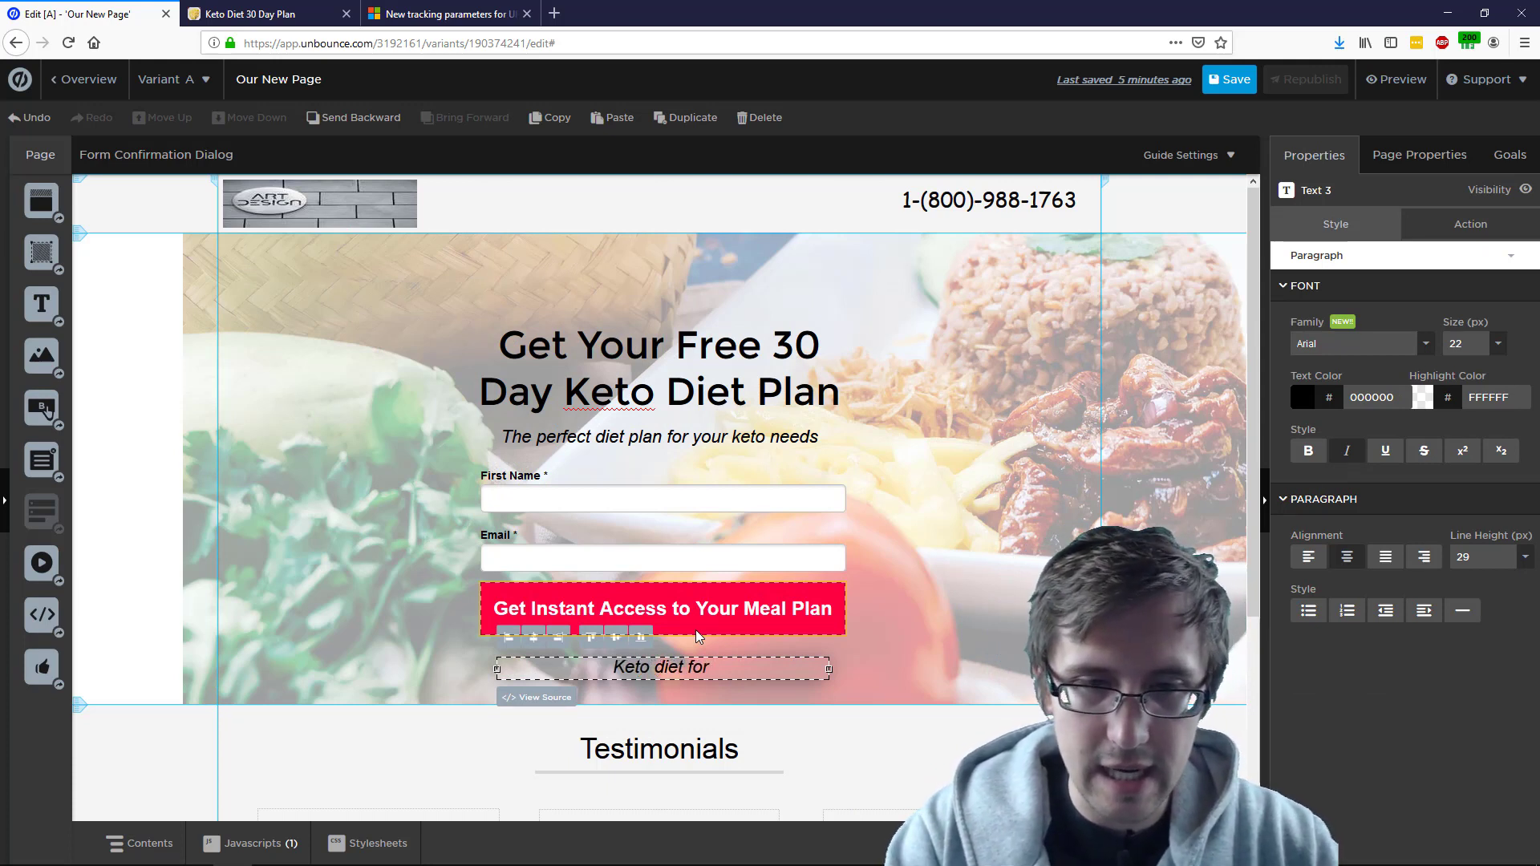
{"action": "type", "text": " anyone"}
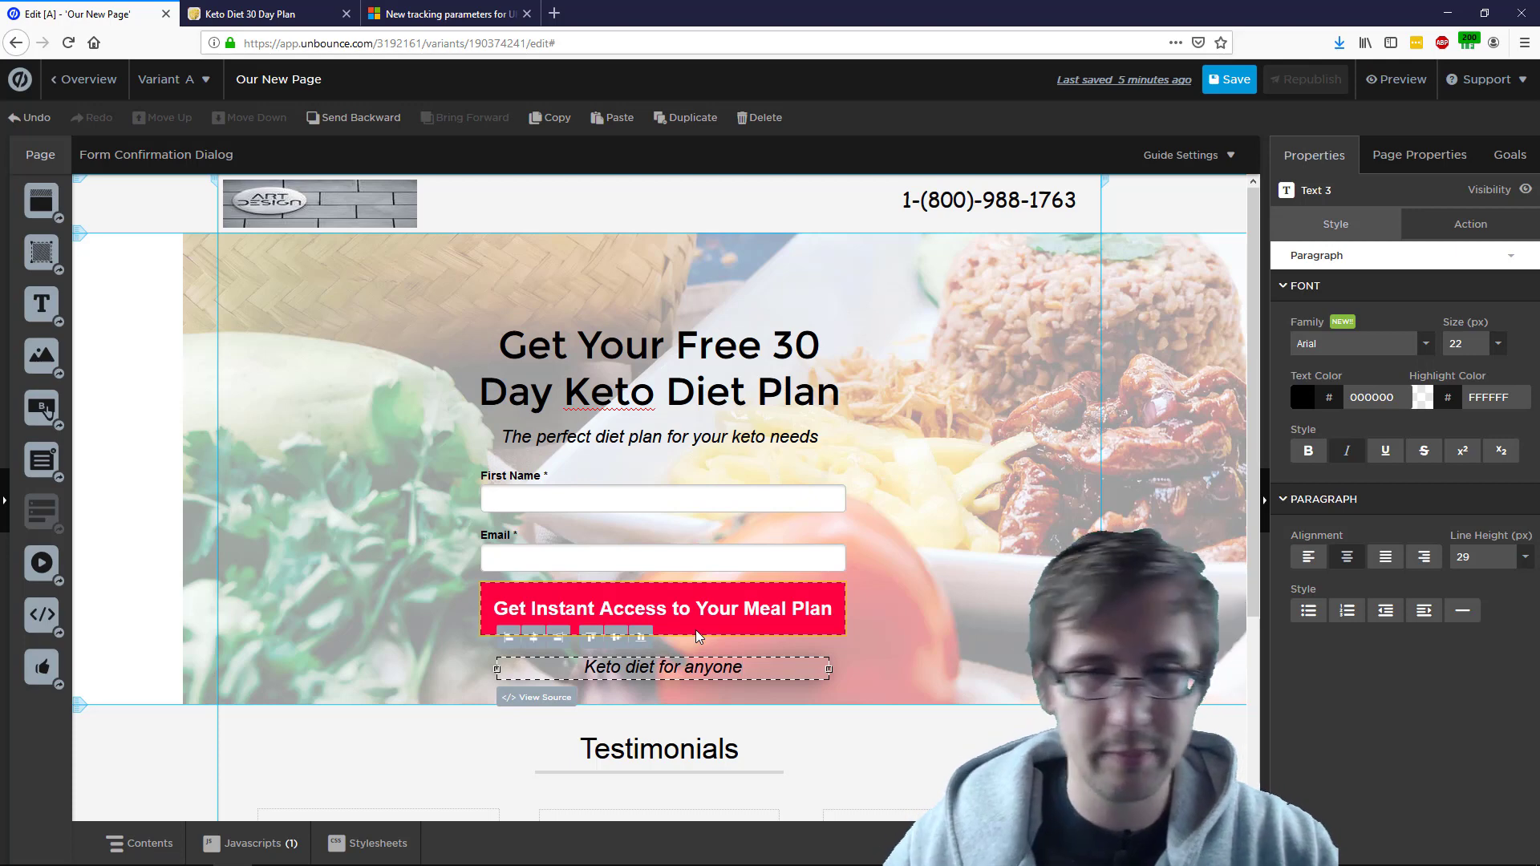
- Make the word "anyone" dynamic text with URL parameter "adgroup" and Title Case style, and save it
{"action": "double_click", "coordinate": [716, 667]}
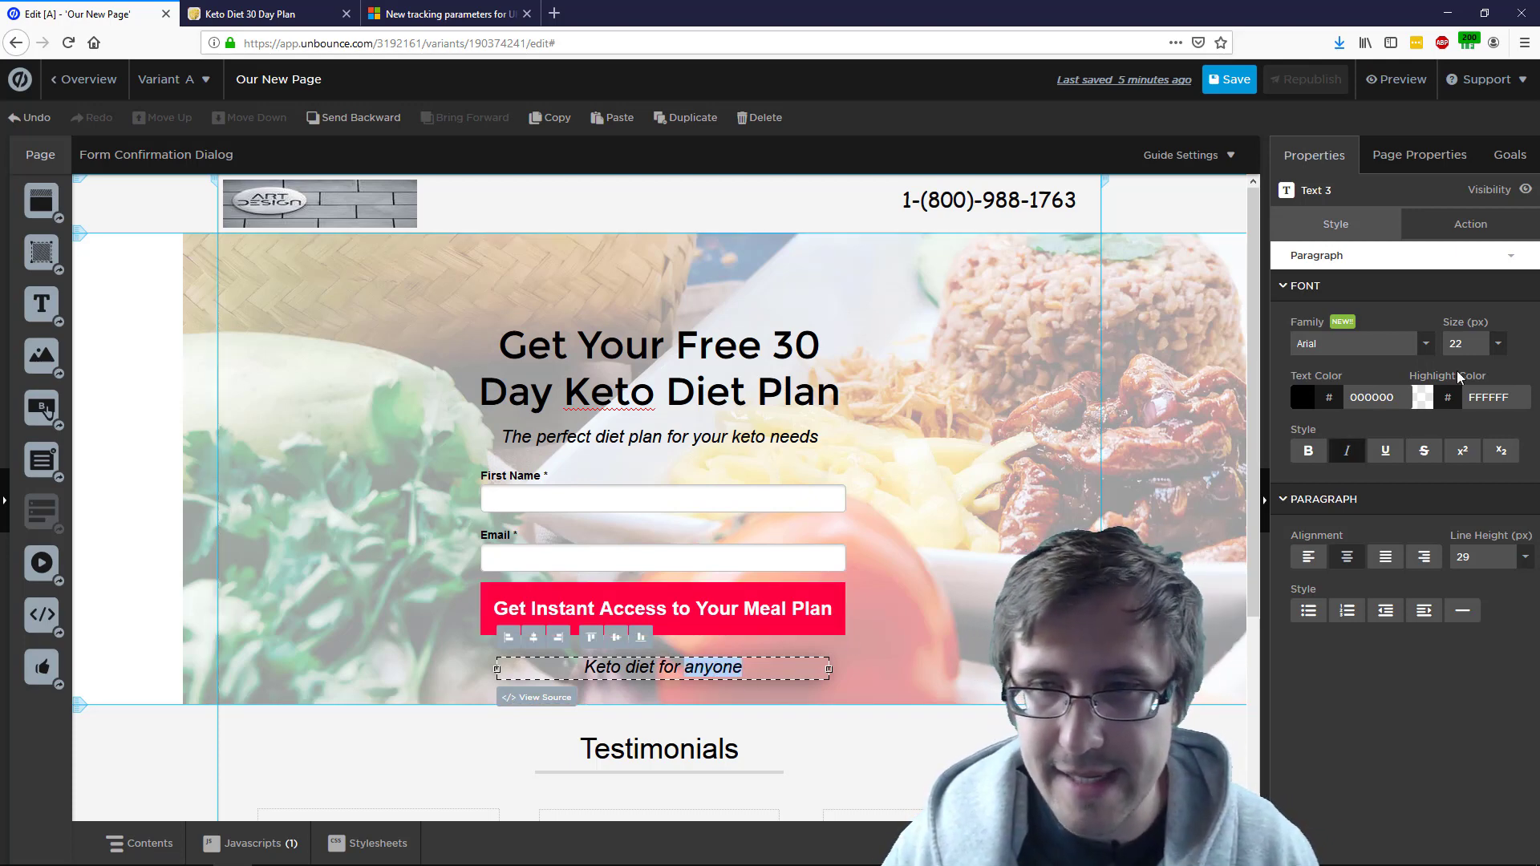
{"action": "left_click", "coordinate": [1473, 234]}
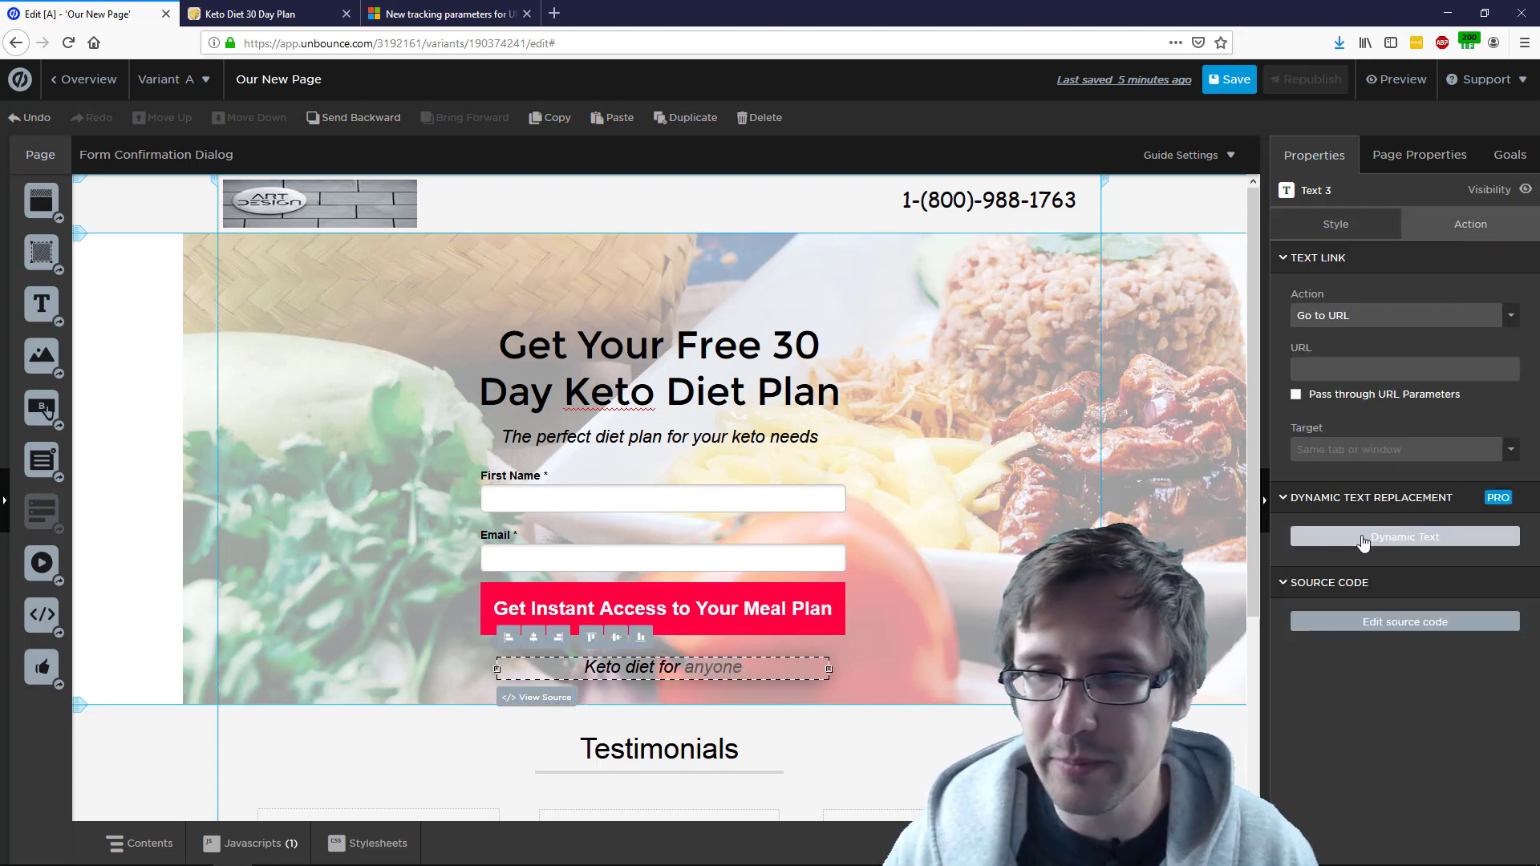
{"action": "left_click", "coordinate": [1361, 538]}
{"action": "left_click", "coordinate": [666, 349]}
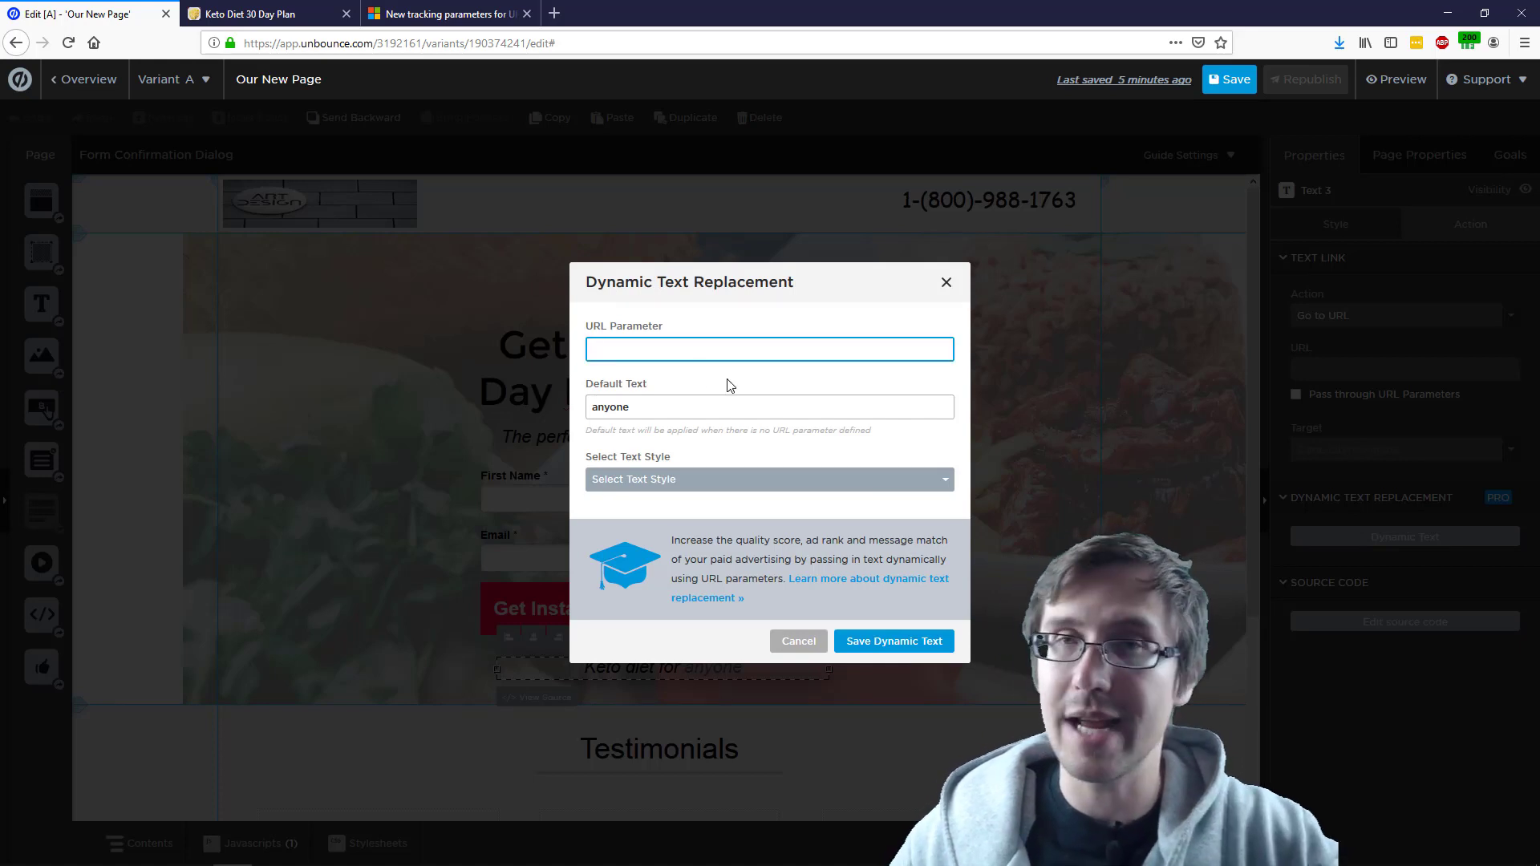
{"action": "type", "text": "adgroup"}
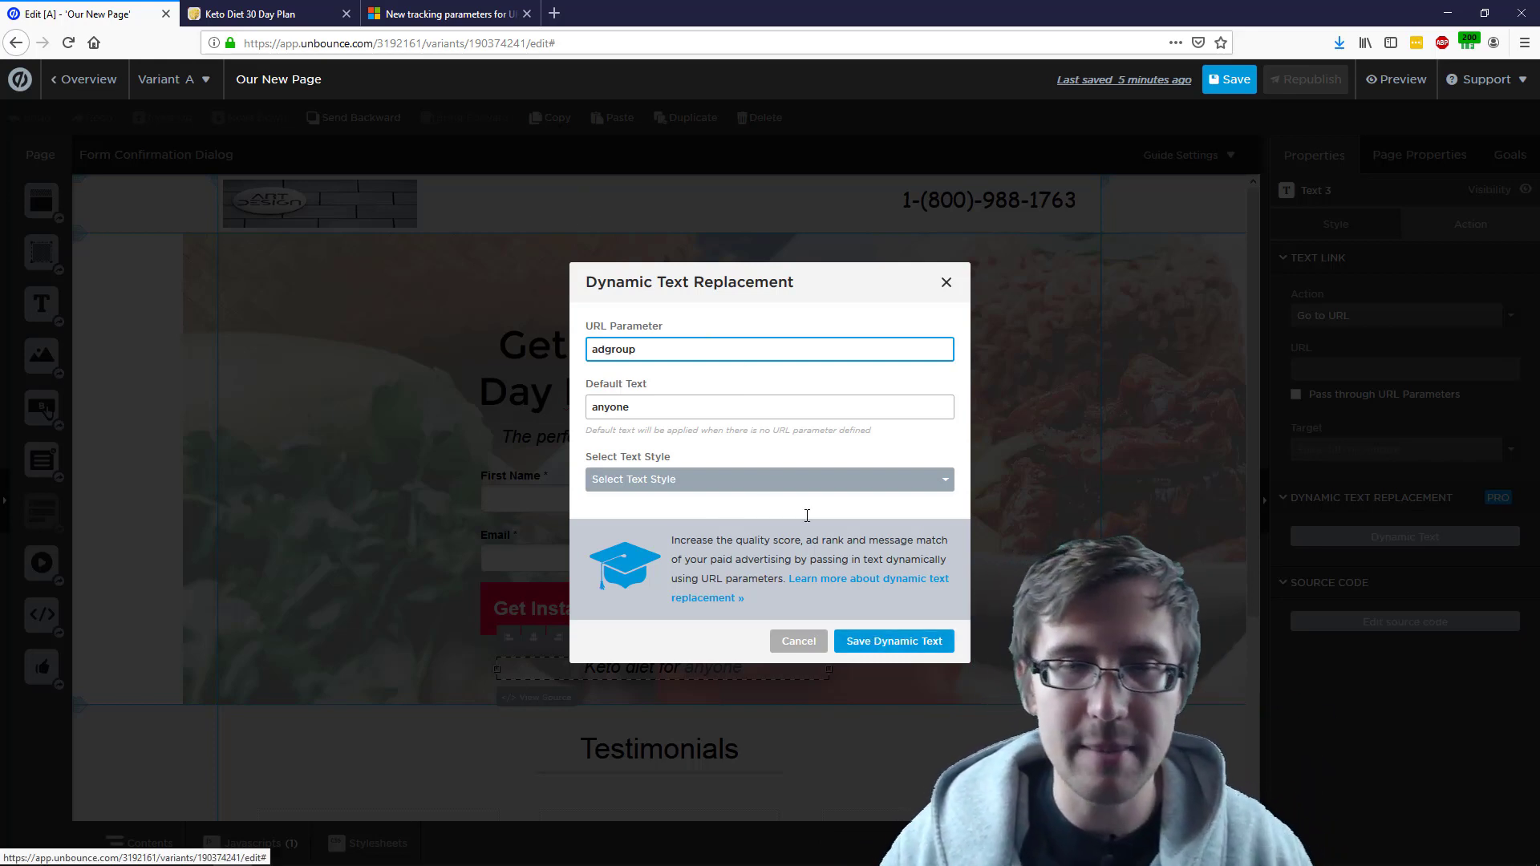
{"action": "left_click", "coordinate": [732, 479]}
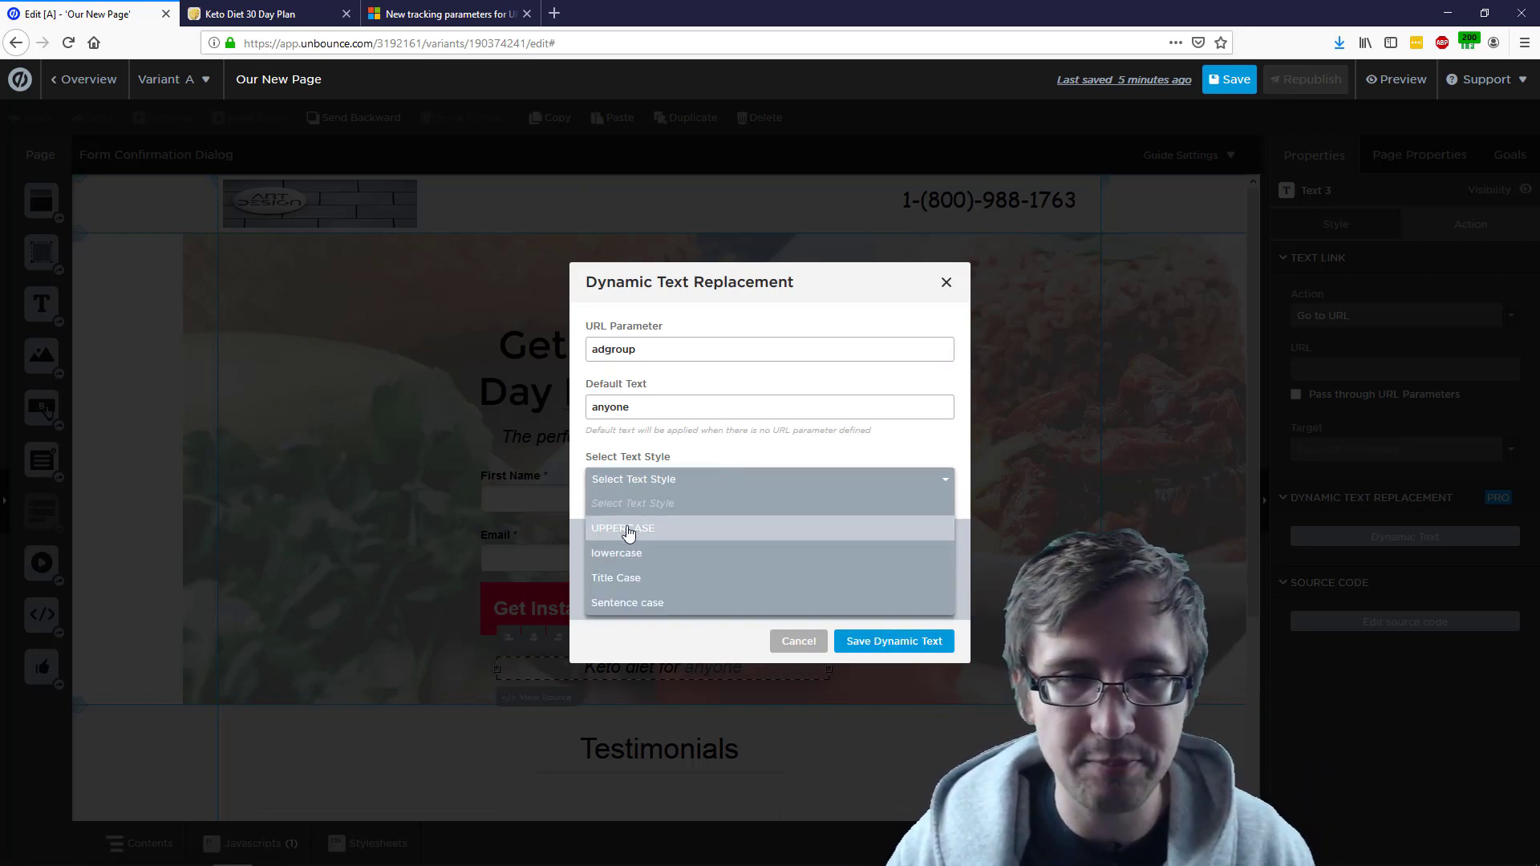
{"action": "left_click", "coordinate": [642, 578]}
{"action": "left_click", "coordinate": [879, 641]}
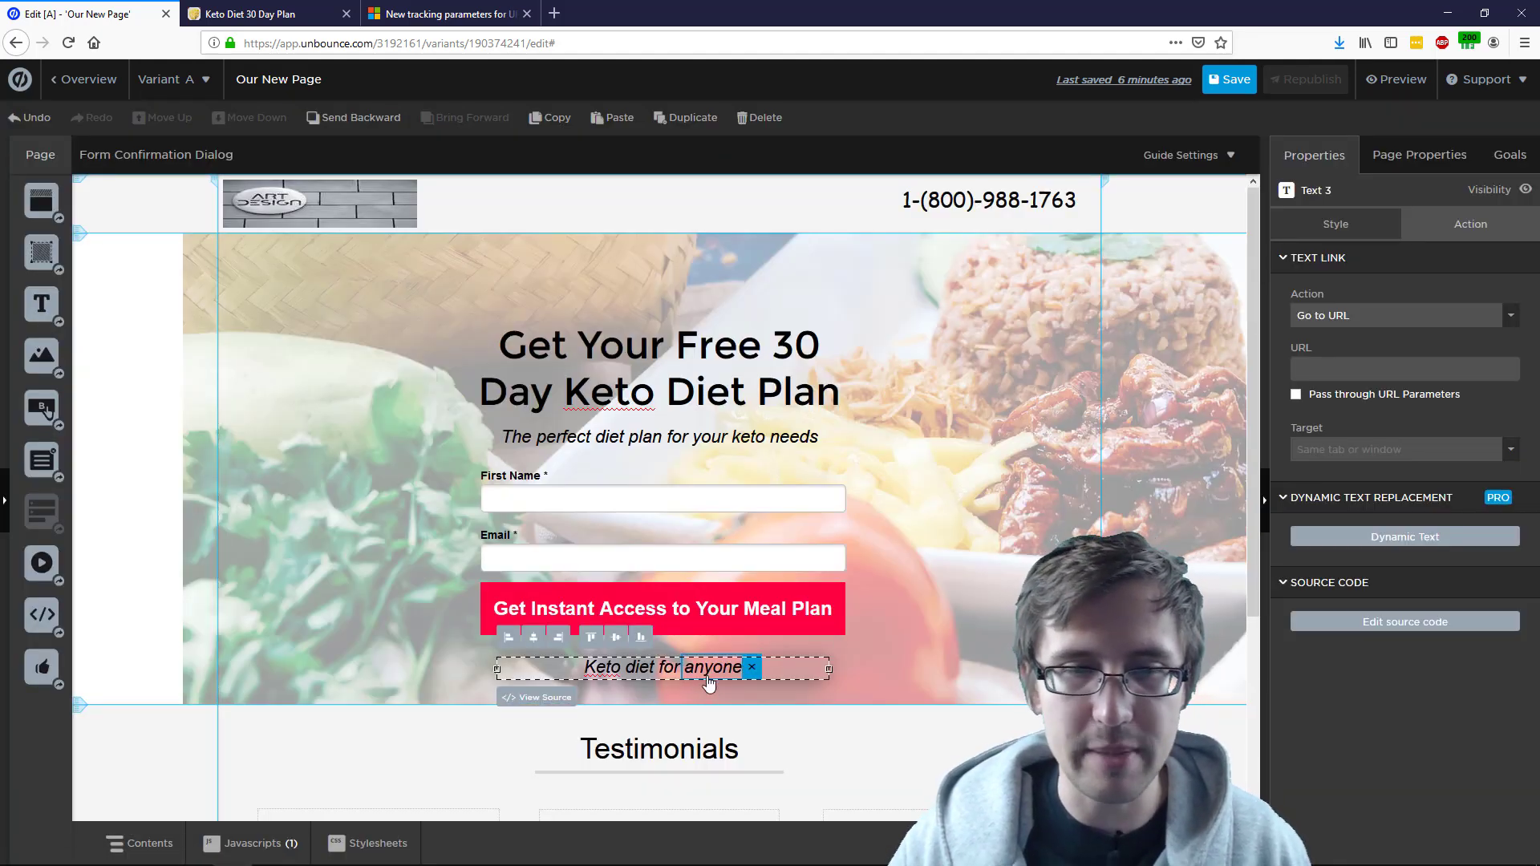
- Make the whole subheadline "The perfect diet plan for your keto needs" dynamic text with URL parameter "querystring" and Sentence case style, and save it
{"action": "left_click", "coordinate": [725, 443]}
{"action": "left_click", "coordinate": [786, 377]}
{"action": "triple_click", "coordinate": [810, 438]}
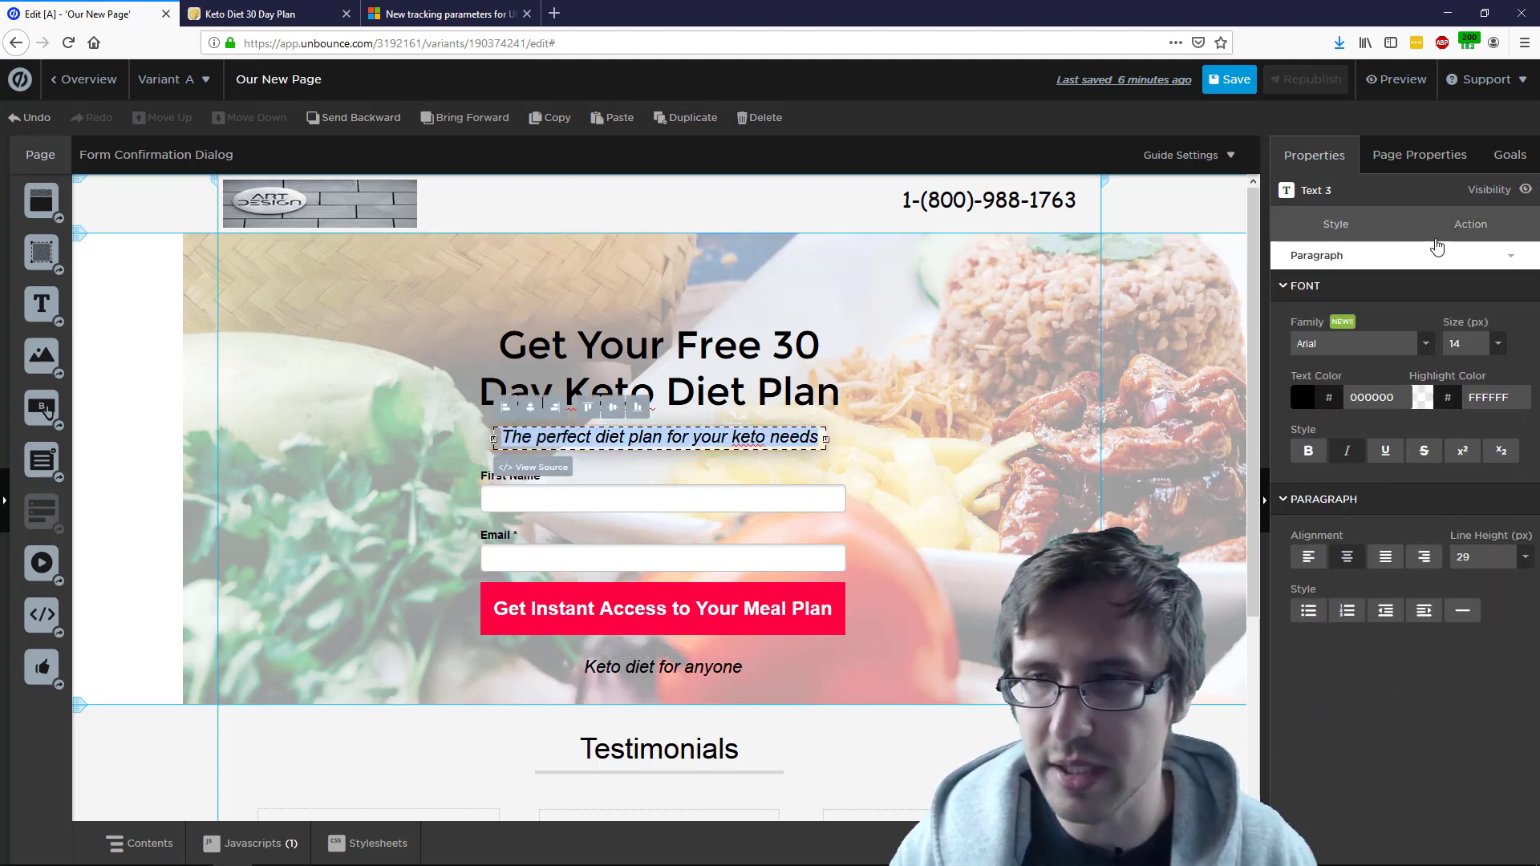
{"action": "left_click", "coordinate": [1468, 225]}
{"action": "left_click", "coordinate": [1365, 538]}
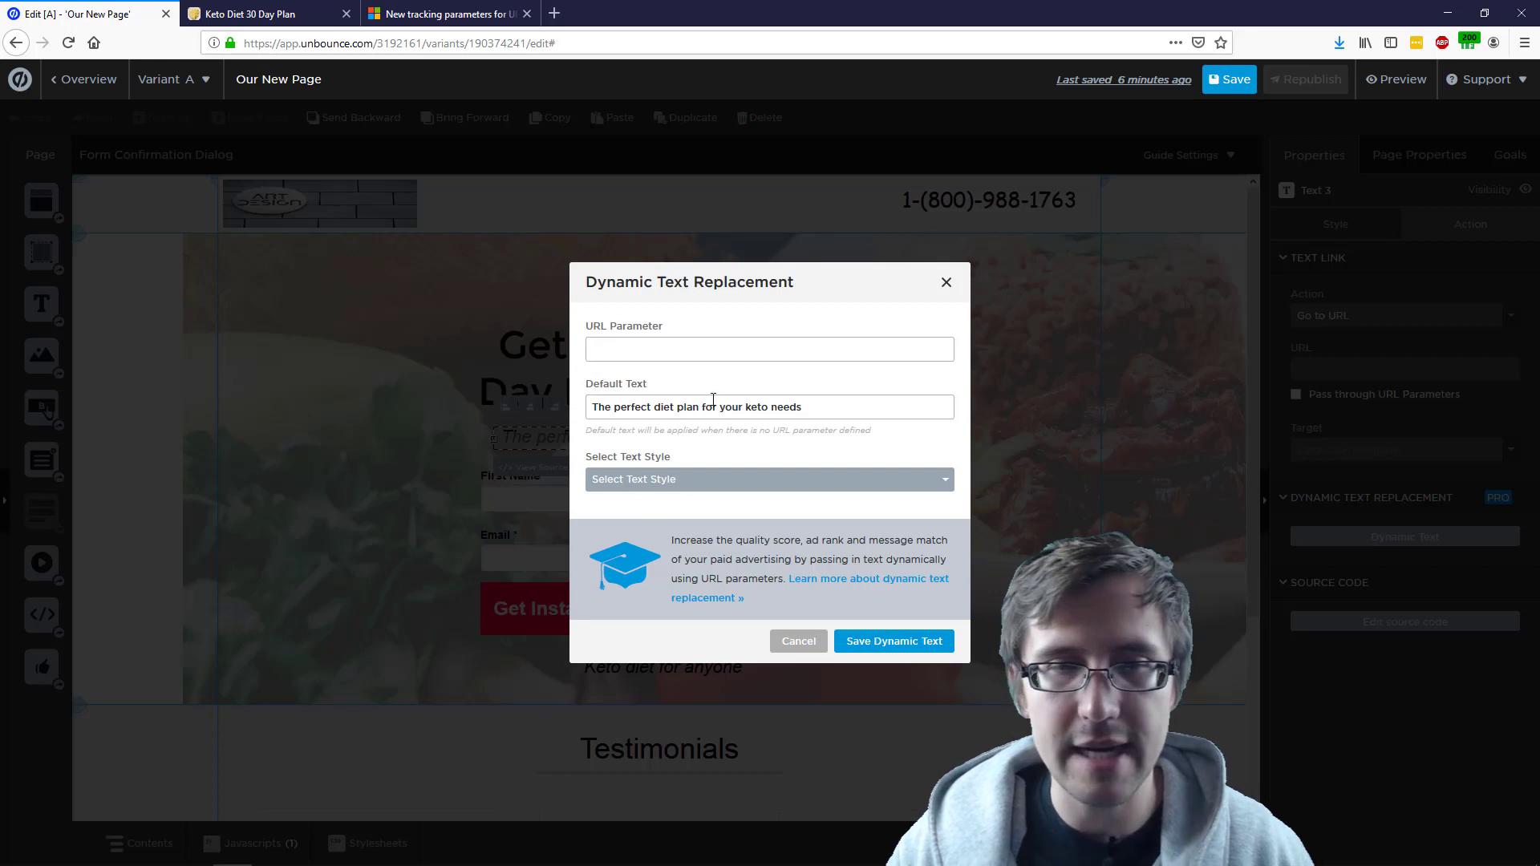
{"action": "left_click", "coordinate": [660, 353]}
{"action": "type", "text": "querystring"}
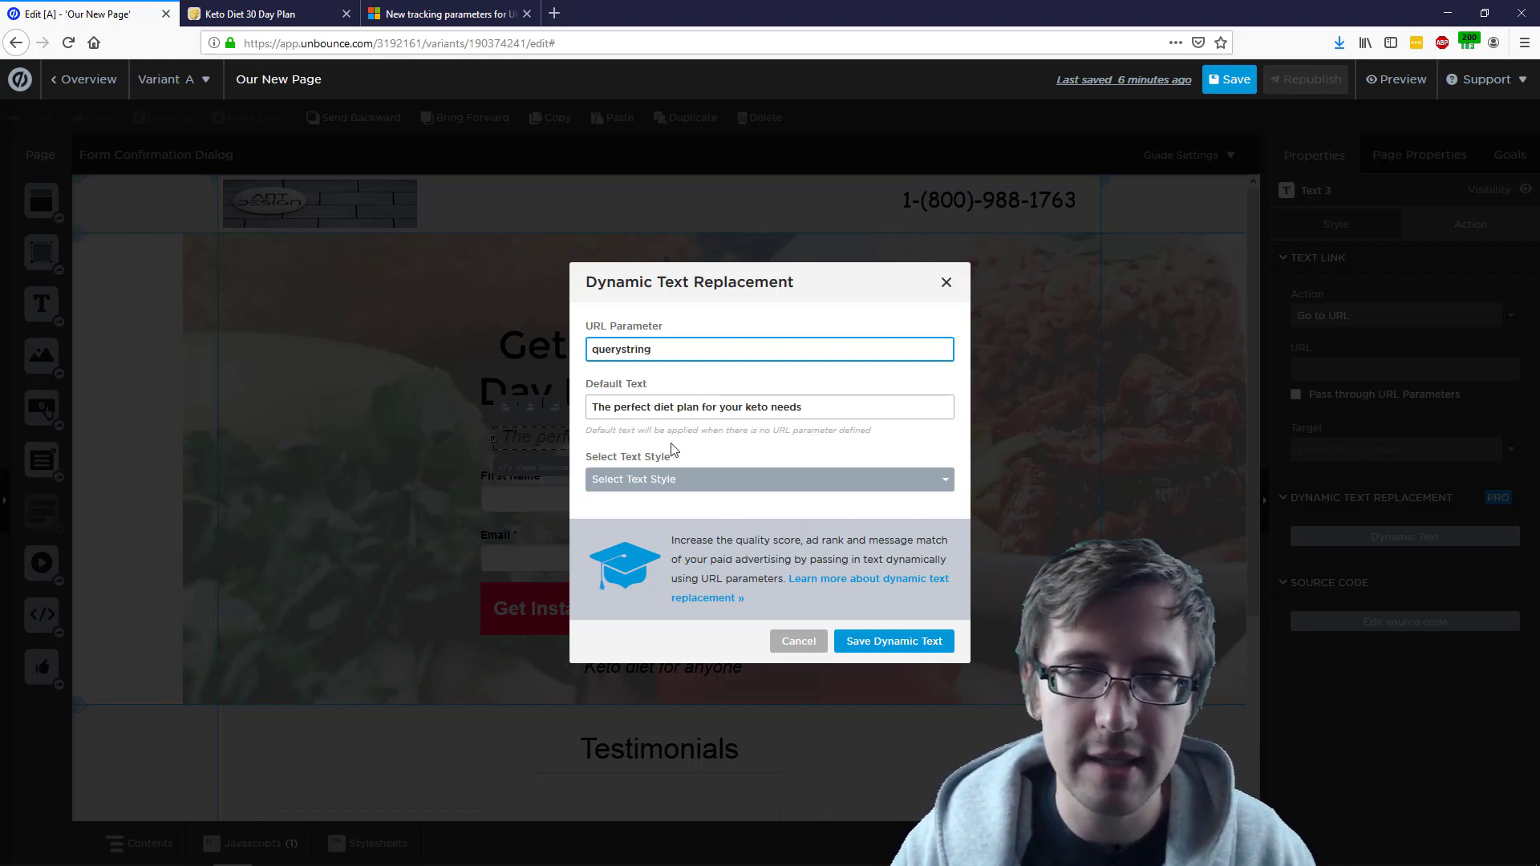
{"action": "left_click", "coordinate": [671, 480]}
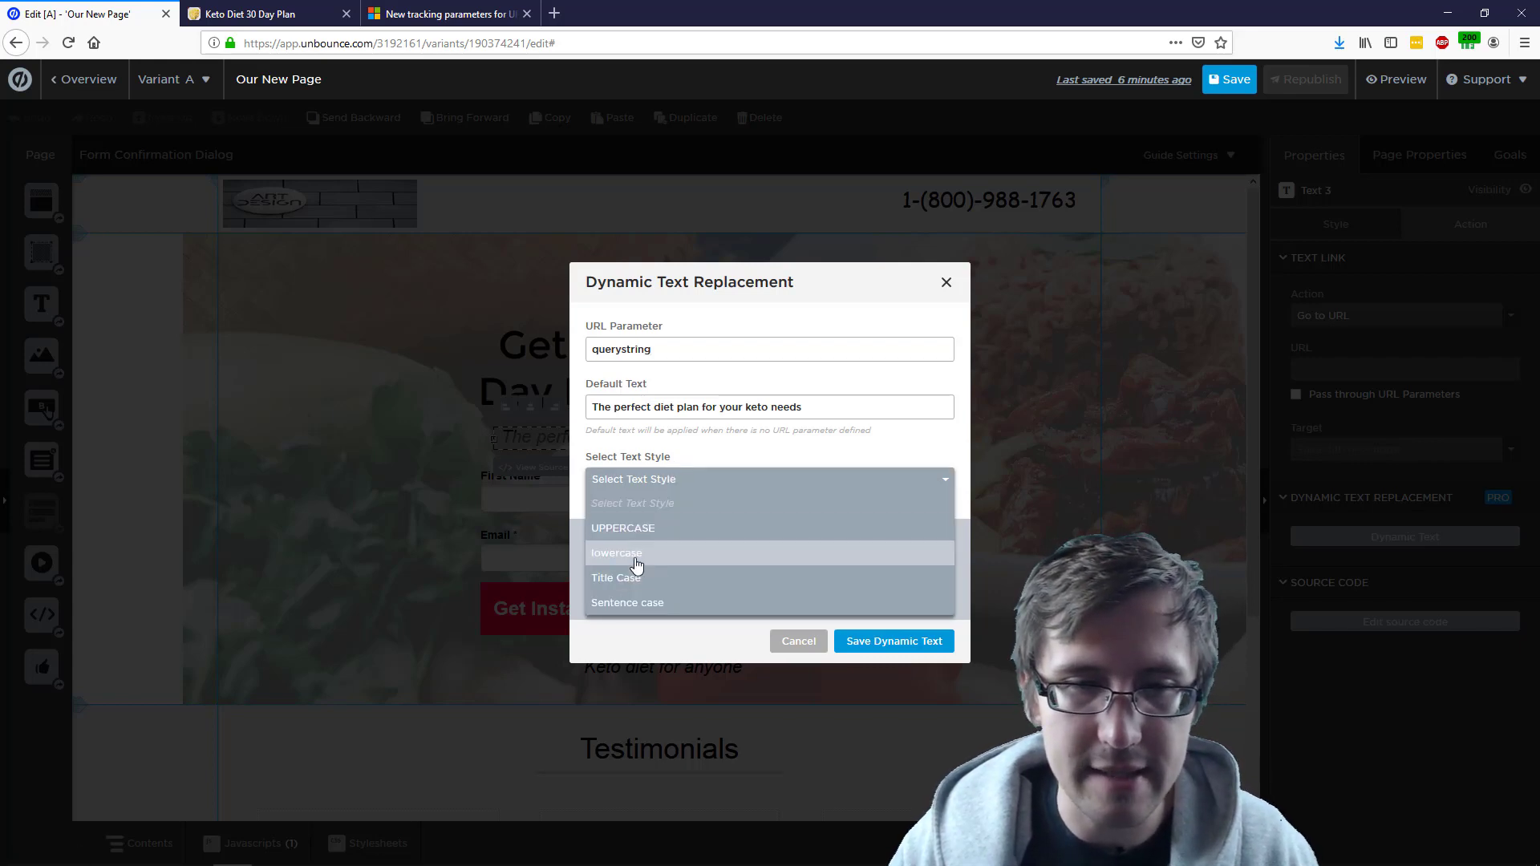
{"action": "left_click", "coordinate": [634, 603]}
{"action": "left_click", "coordinate": [892, 646]}
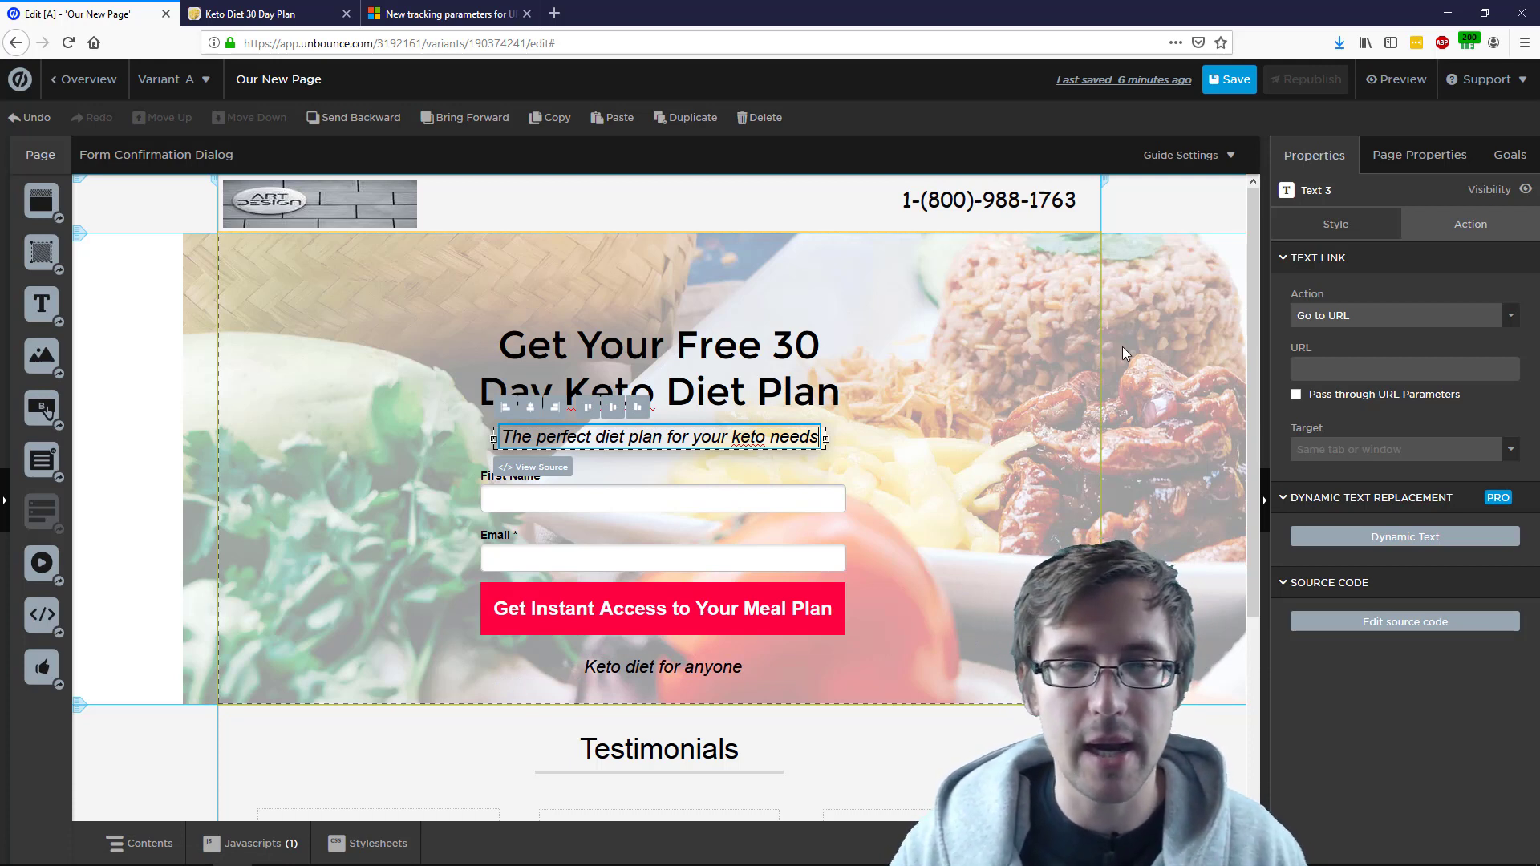
- Save the landing page changes
{"action": "left_click", "coordinate": [1231, 82]}
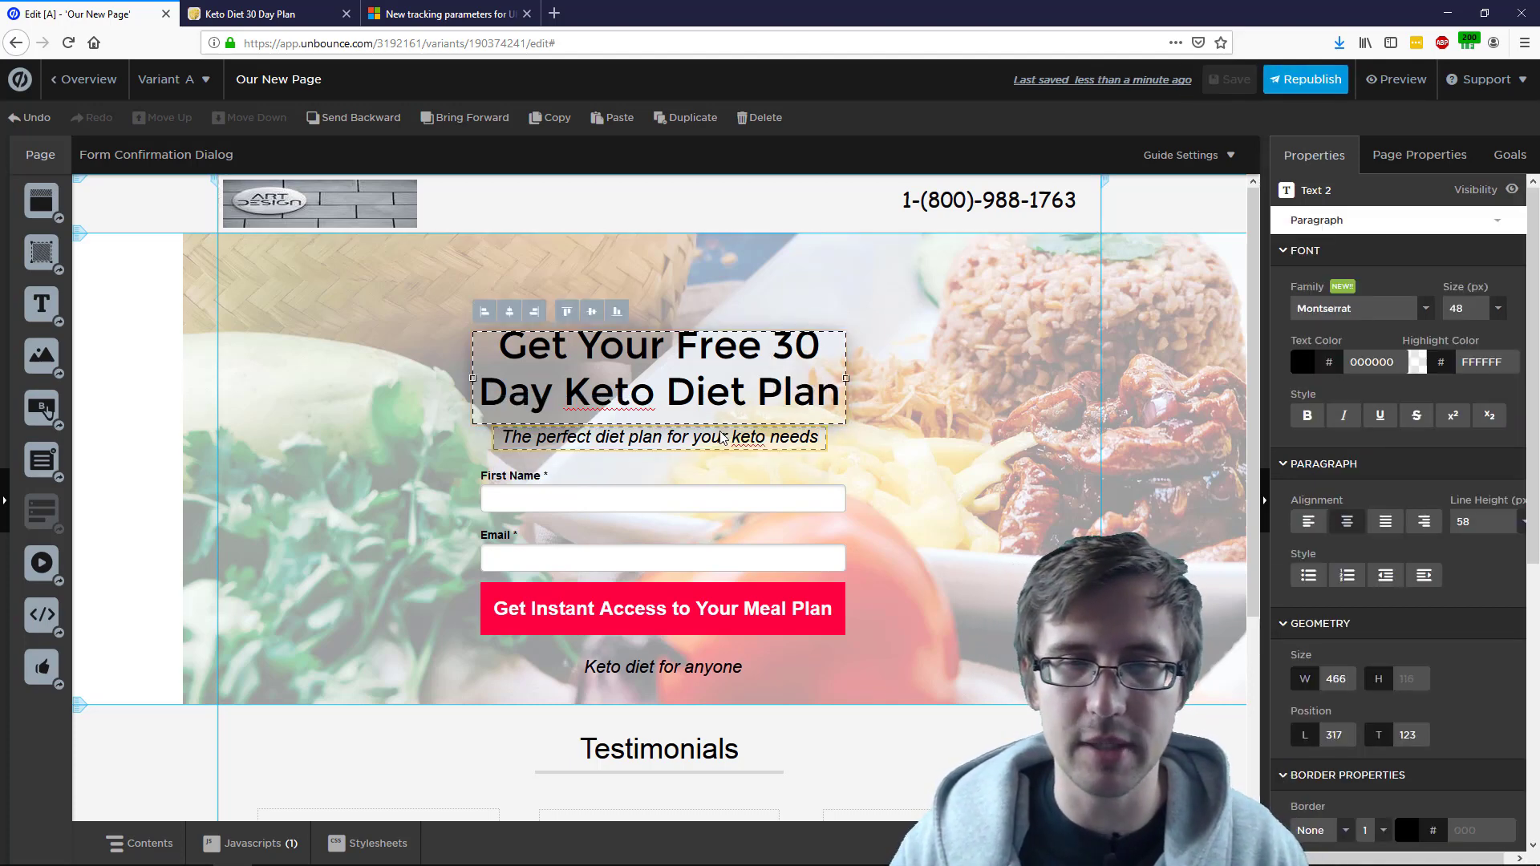
- Review the dynamic text settings of the headline "Get Your Free 30 Day Keto Diet Plan" and close them without changes
{"action": "double_click", "coordinate": [794, 441]}
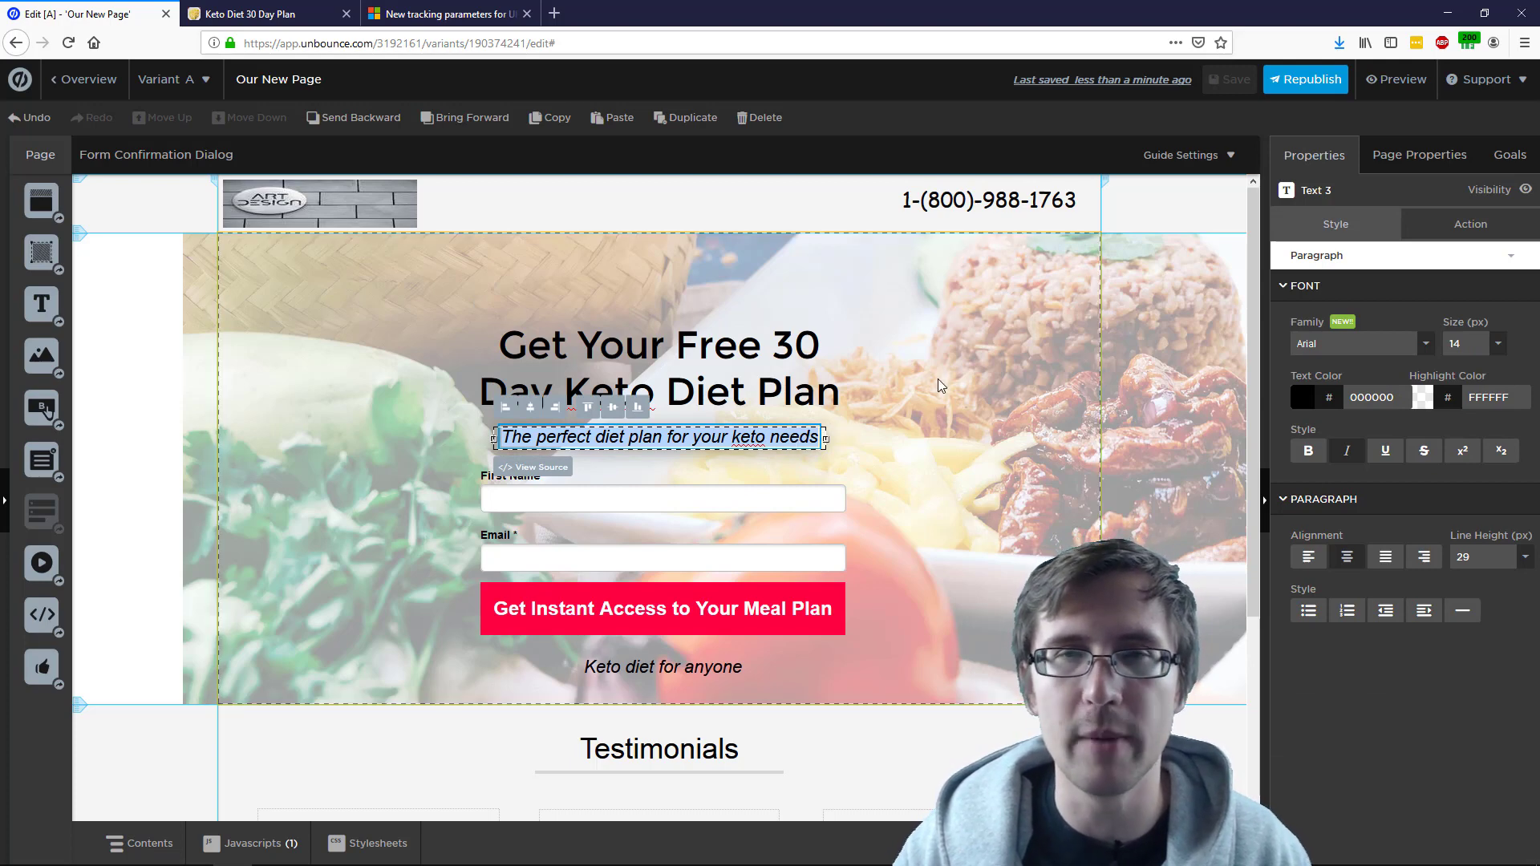
{"action": "double_click", "coordinate": [794, 391]}
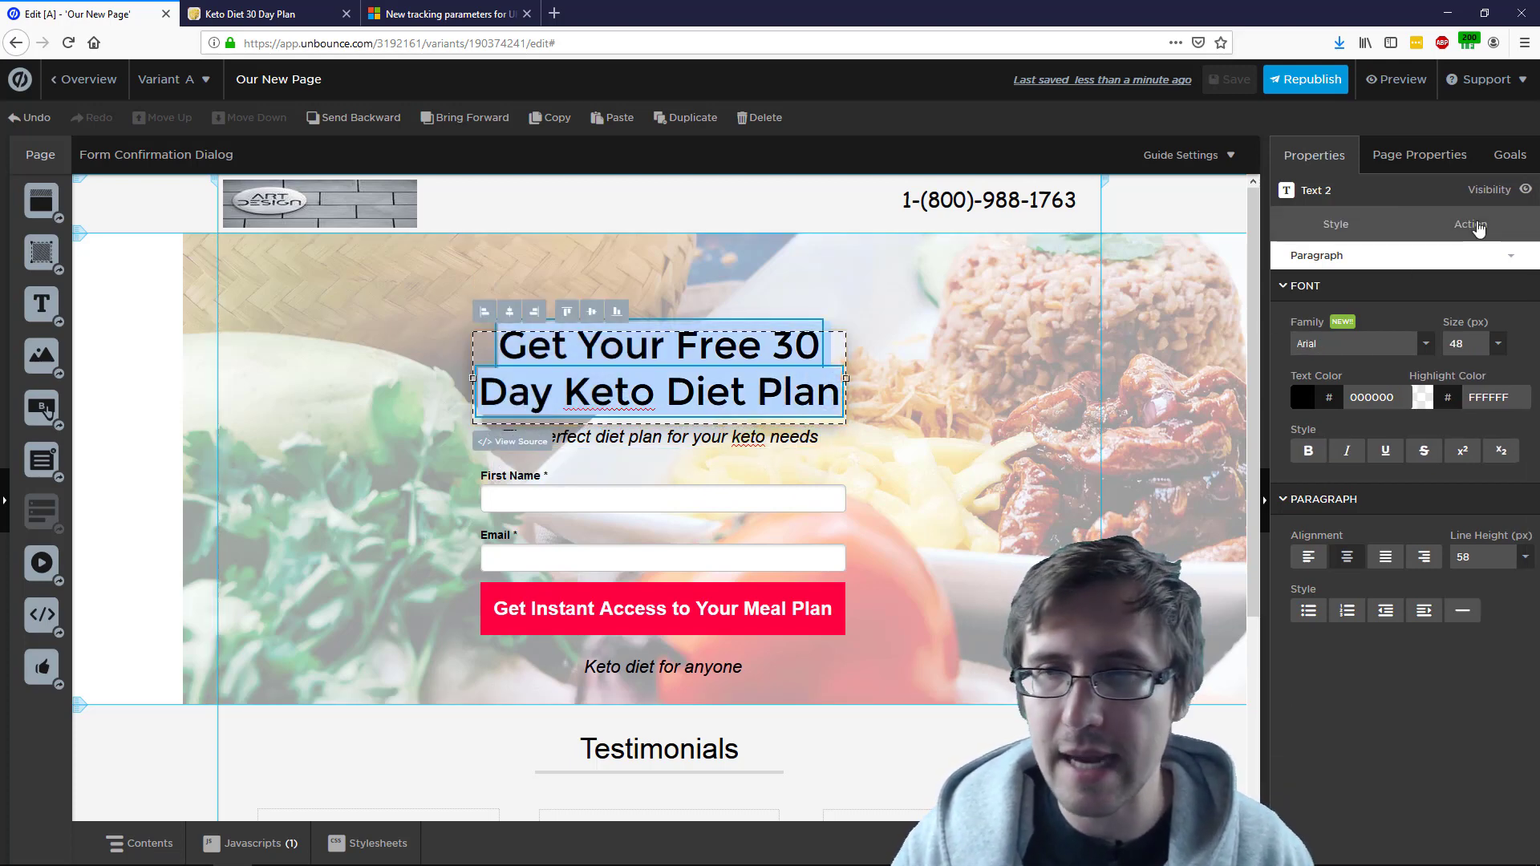
{"action": "left_click", "coordinate": [1479, 228]}
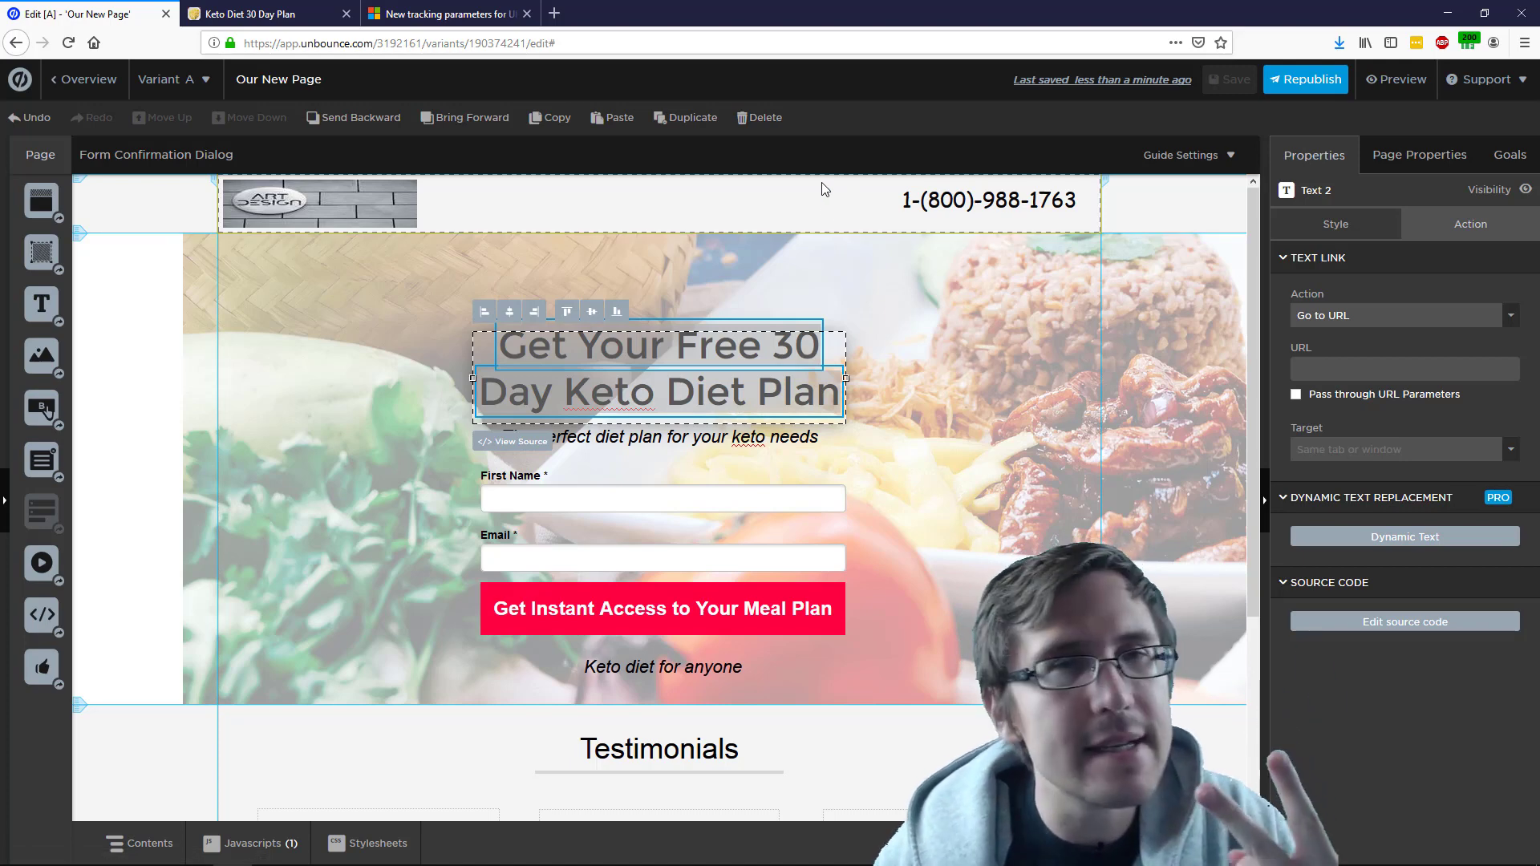
{"action": "left_click", "coordinate": [837, 301]}
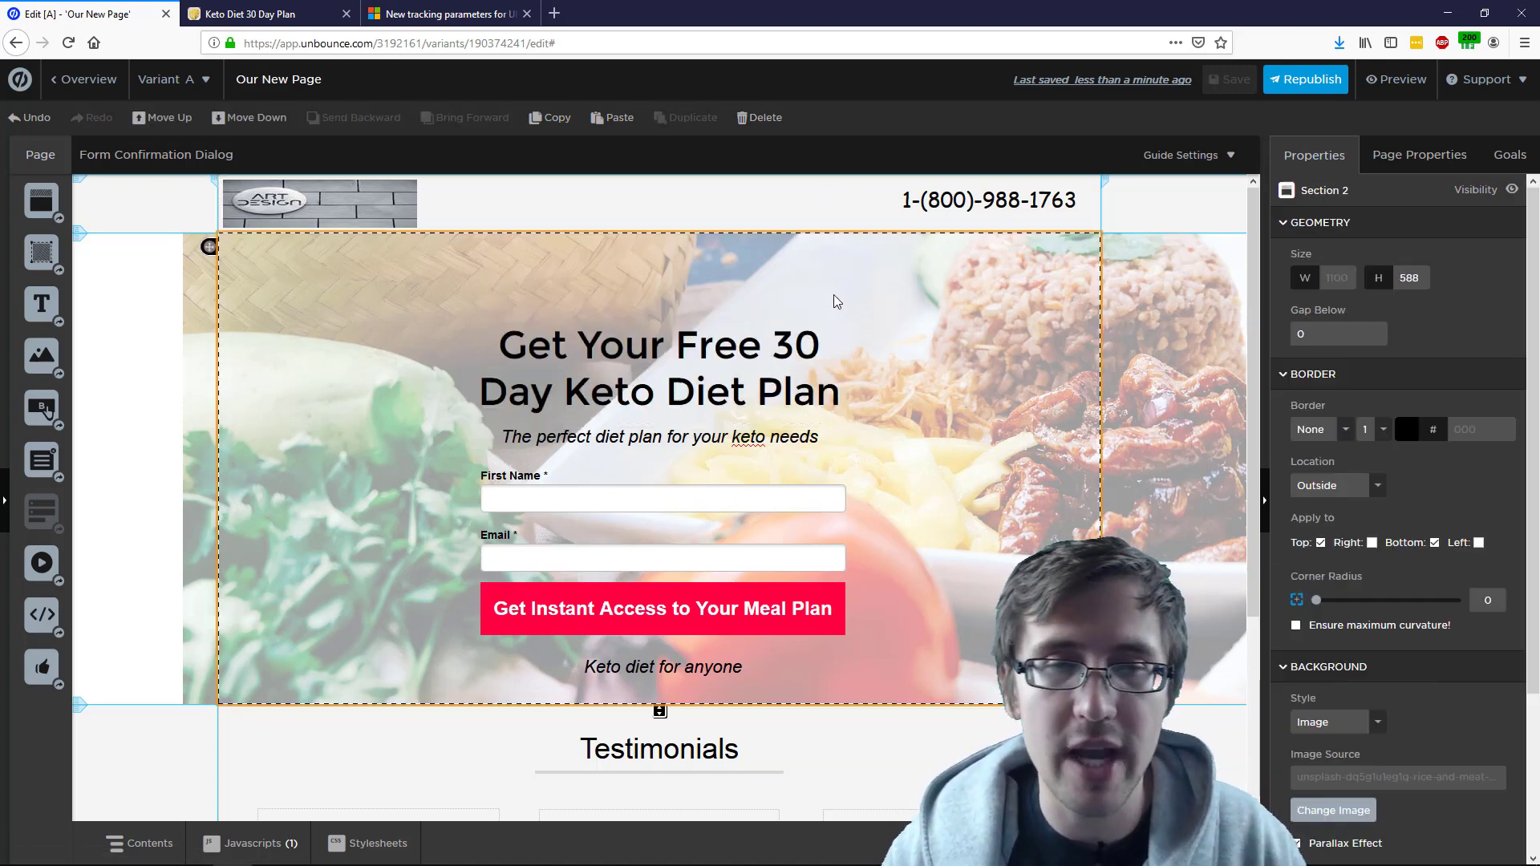
{"action": "left_click", "coordinate": [735, 353]}
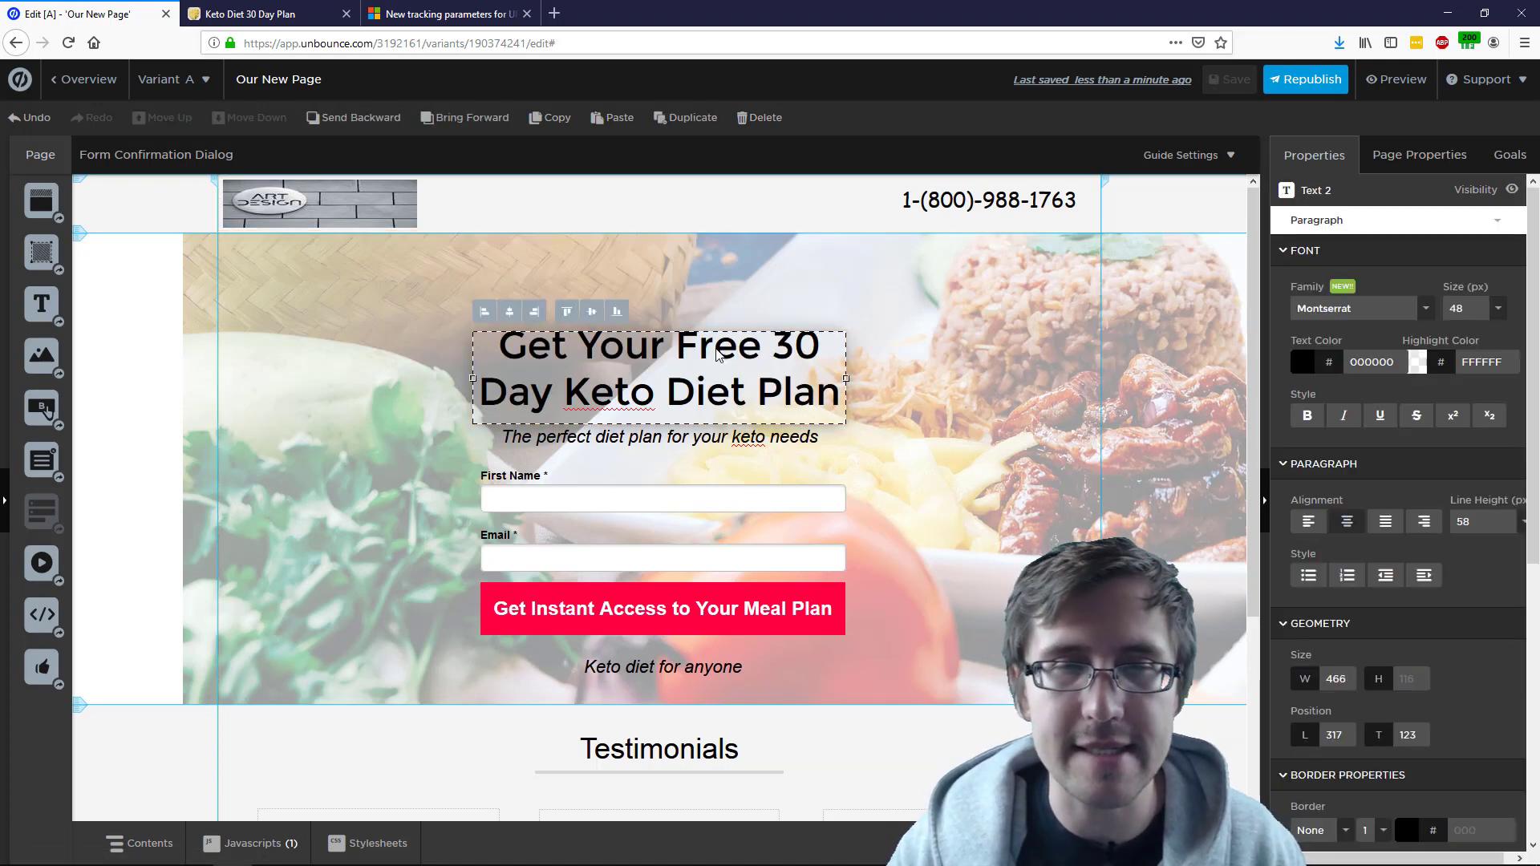
{"action": "double_click", "coordinate": [718, 354]}
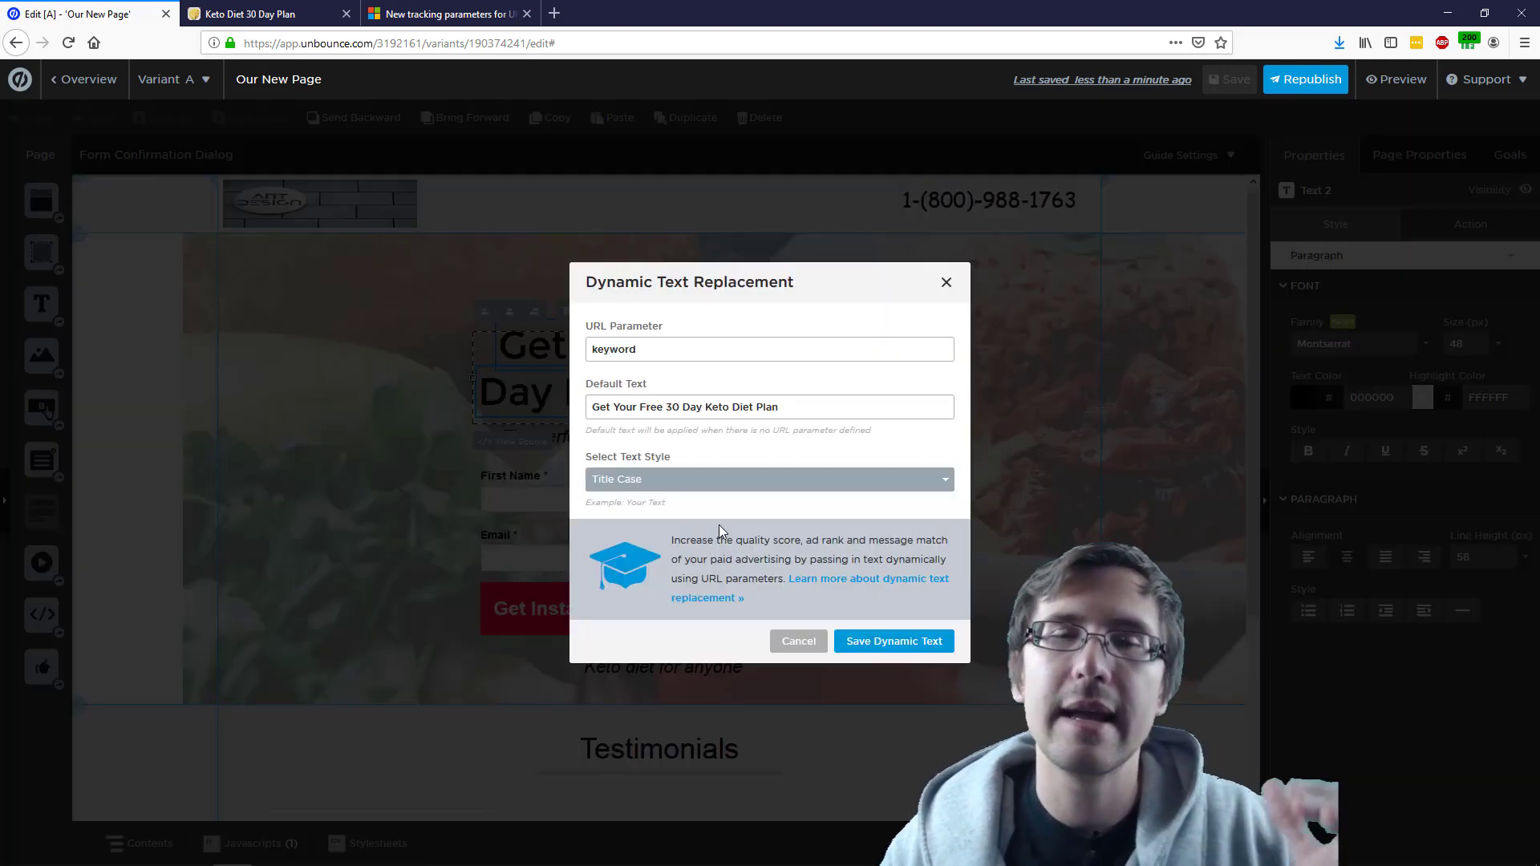
{"action": "left_click", "coordinate": [947, 282]}
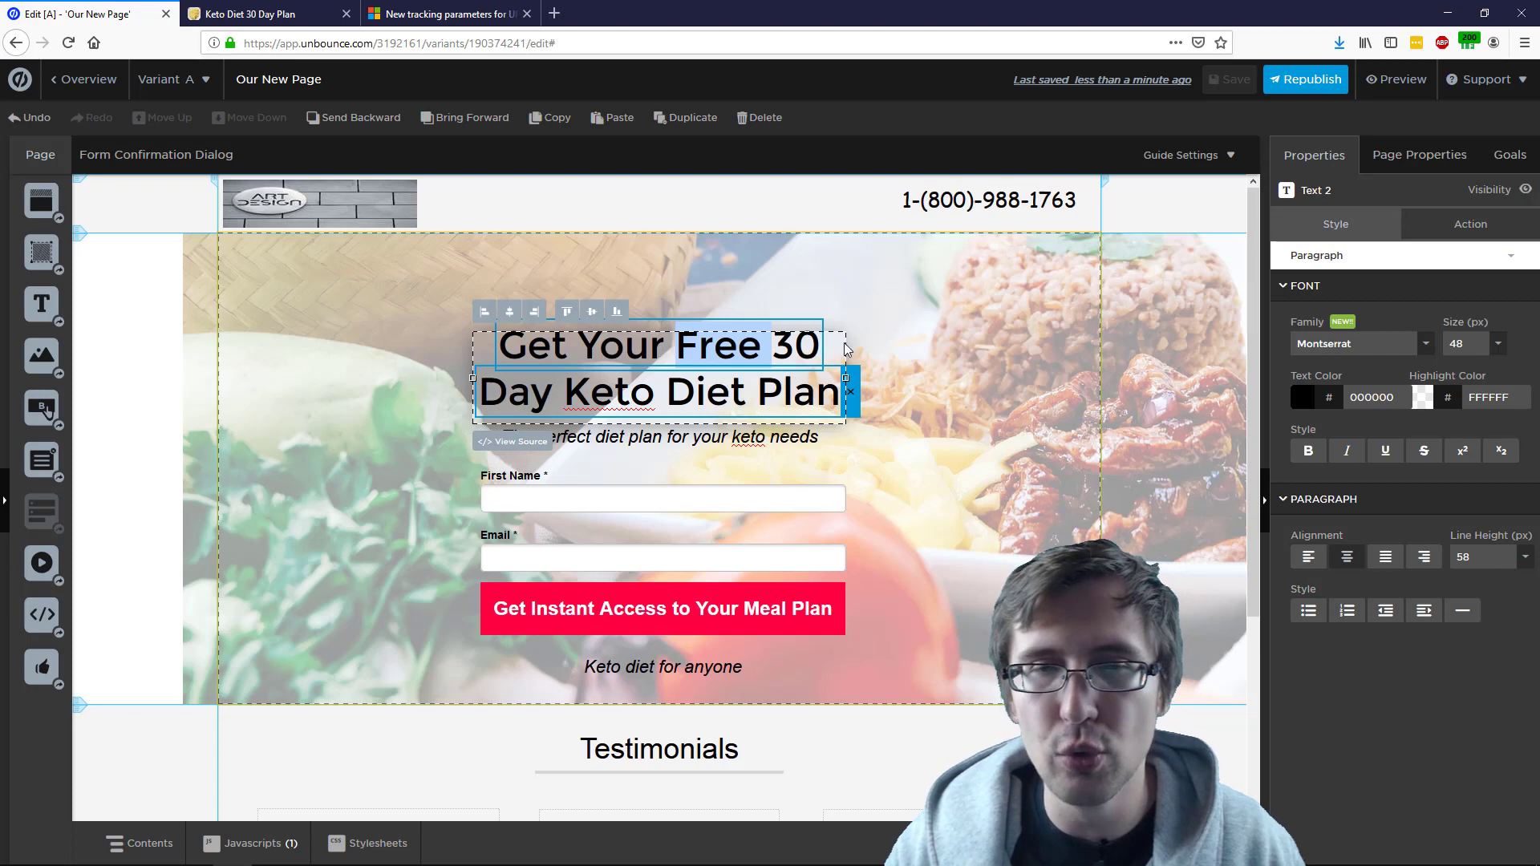
{"action": "left_click", "coordinate": [767, 356]}
{"action": "left_click", "coordinate": [764, 354]}
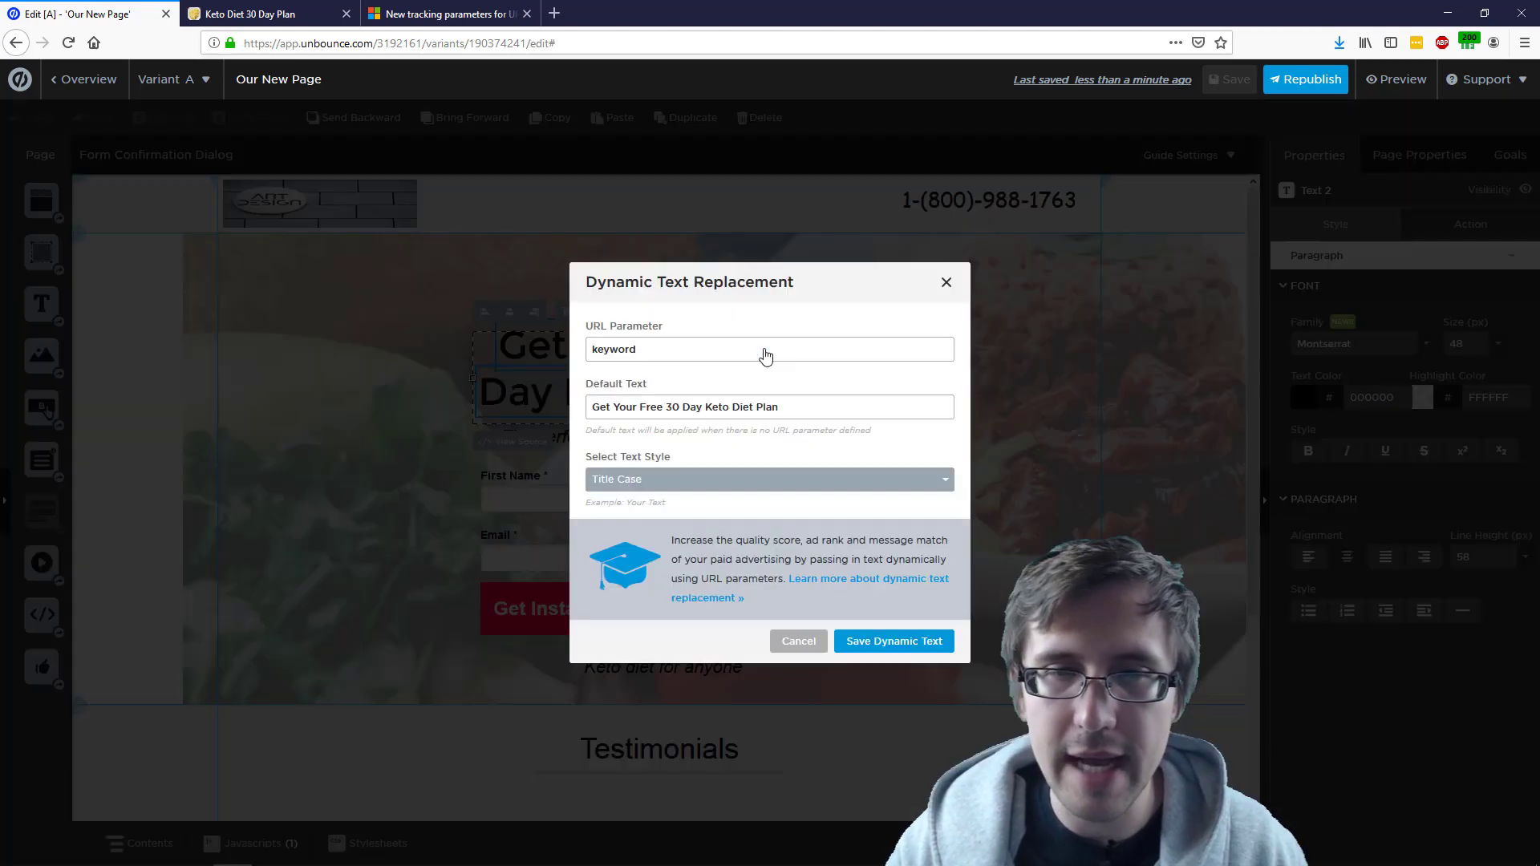
{"action": "left_click", "coordinate": [946, 283]}
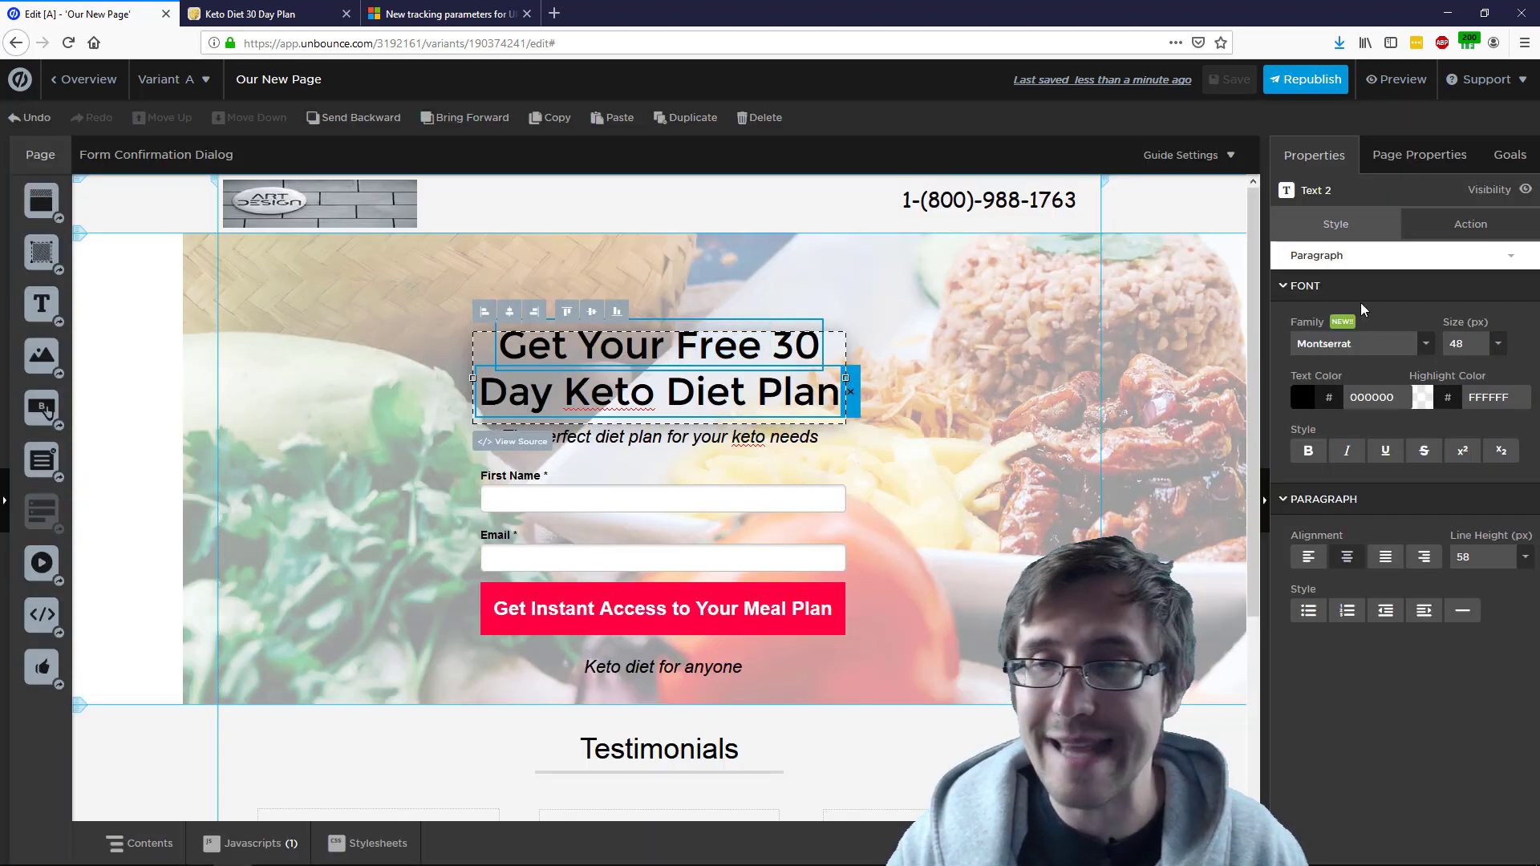
- Open a blank Dynamic Text Replacement form for the headline and dismiss it without saving
{"action": "left_click", "coordinate": [1431, 233]}
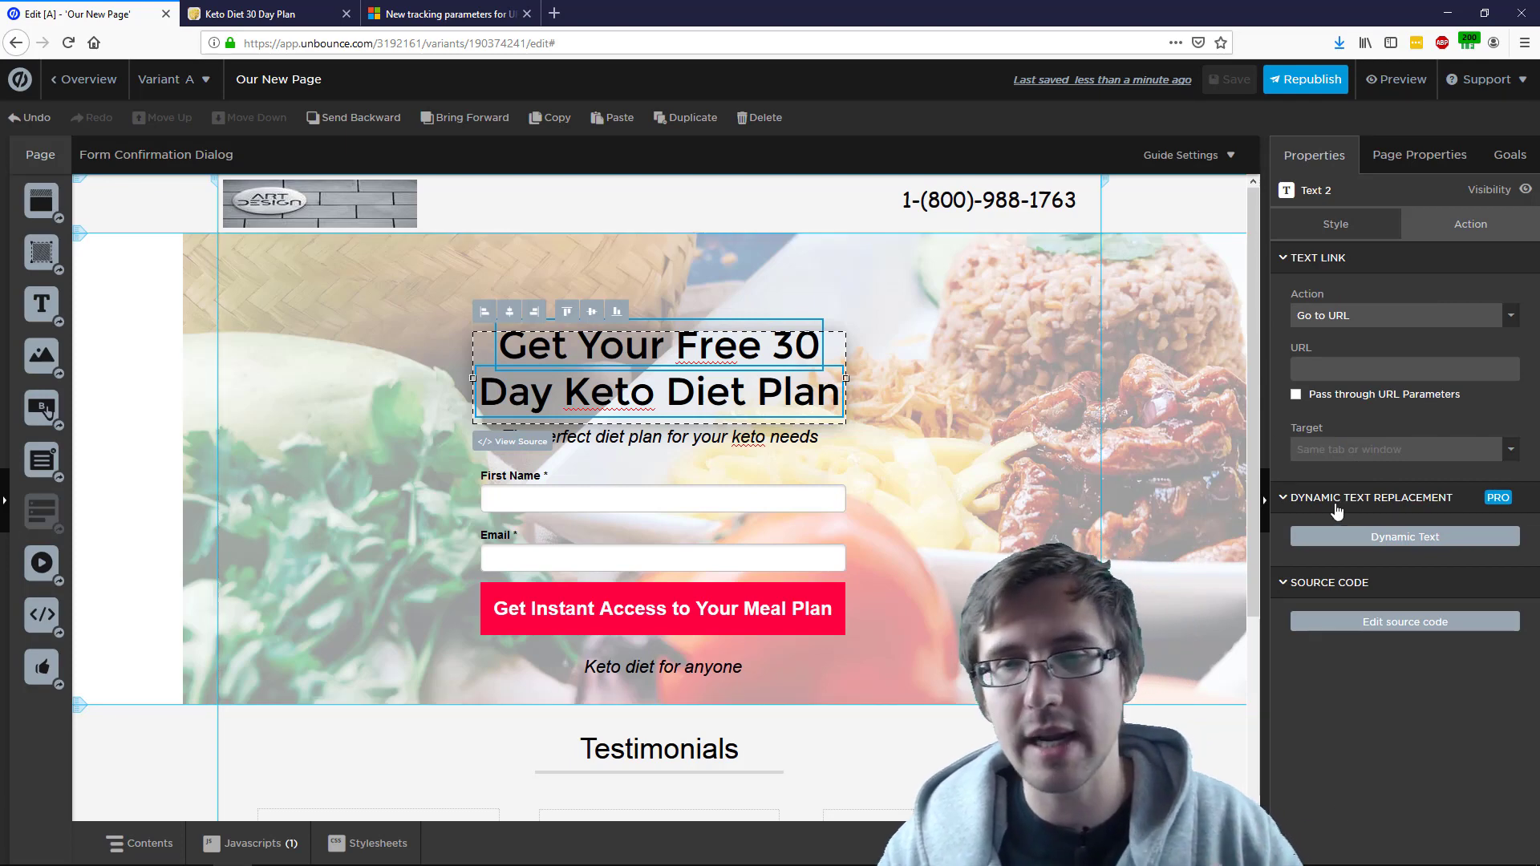
{"action": "left_click", "coordinate": [1354, 538]}
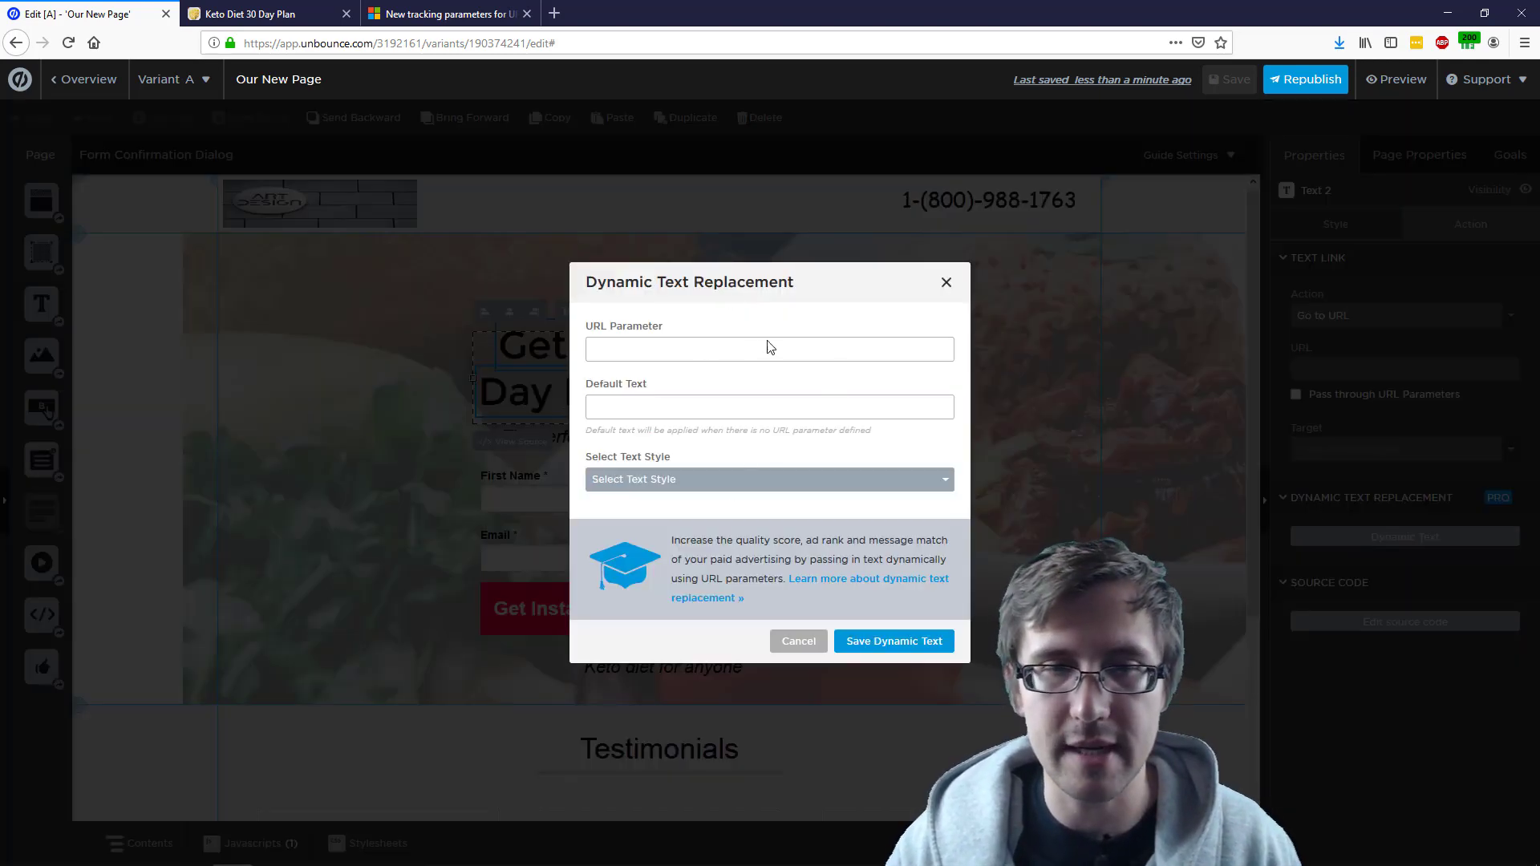
{"action": "left_click", "coordinate": [946, 283]}
{"action": "left_click", "coordinate": [958, 325]}
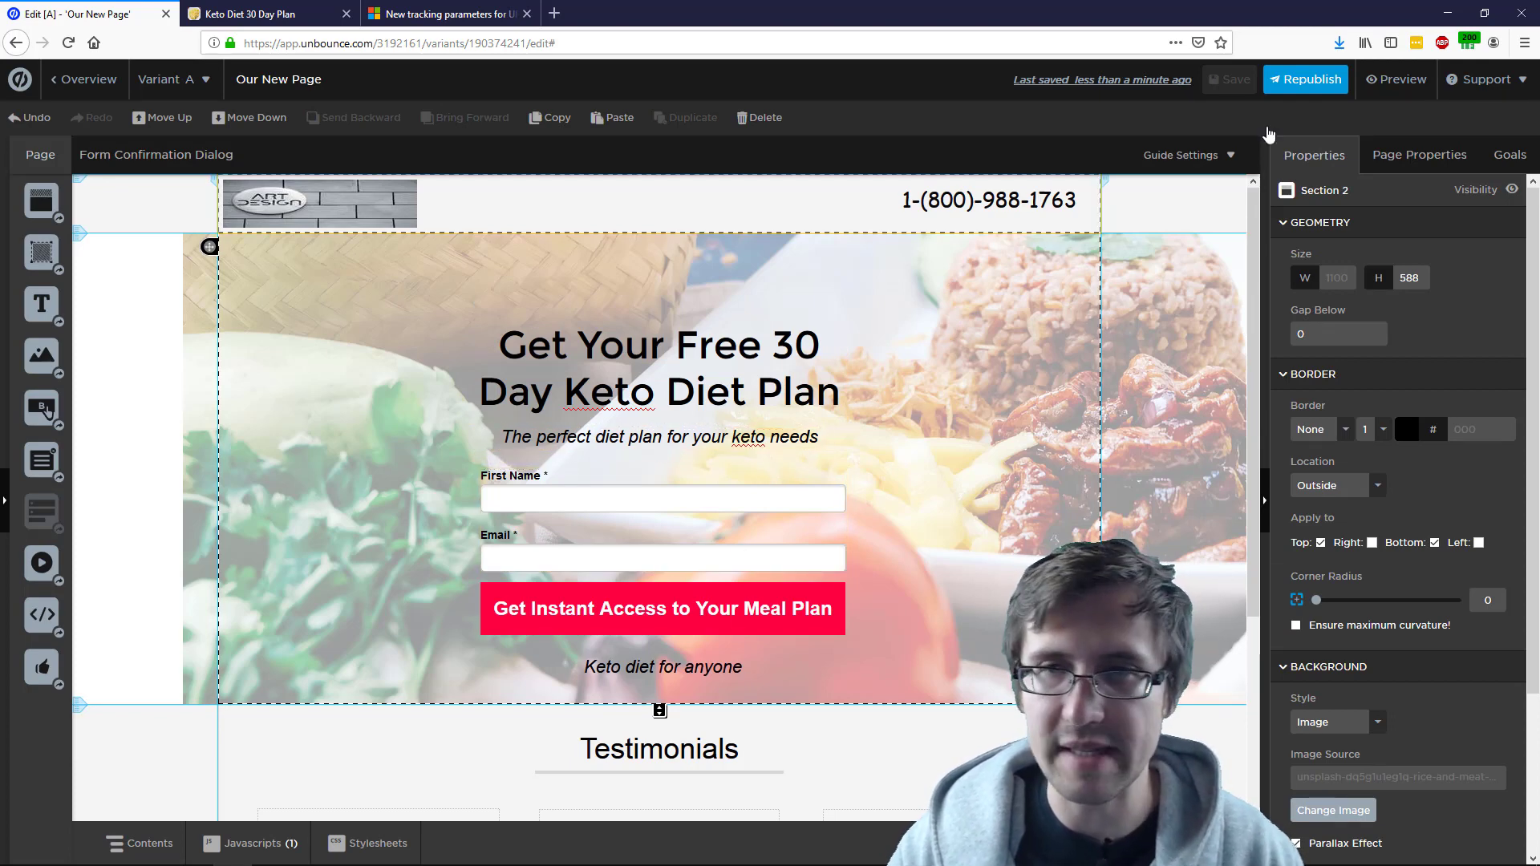
- Republish the landing page and dismiss the success message
{"action": "left_click", "coordinate": [1308, 78]}
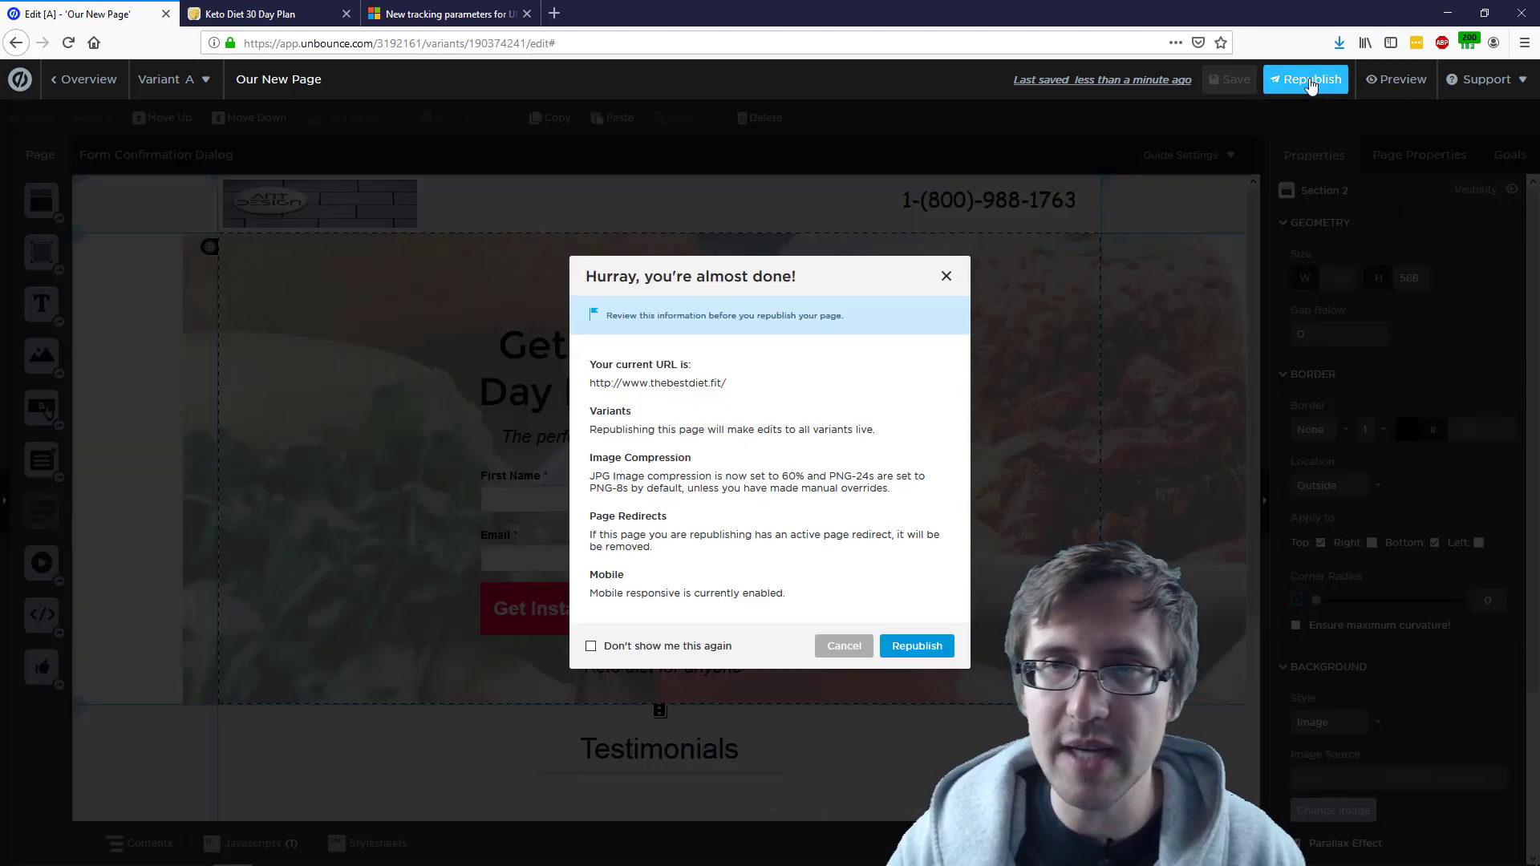
{"action": "left_click", "coordinate": [913, 643]}
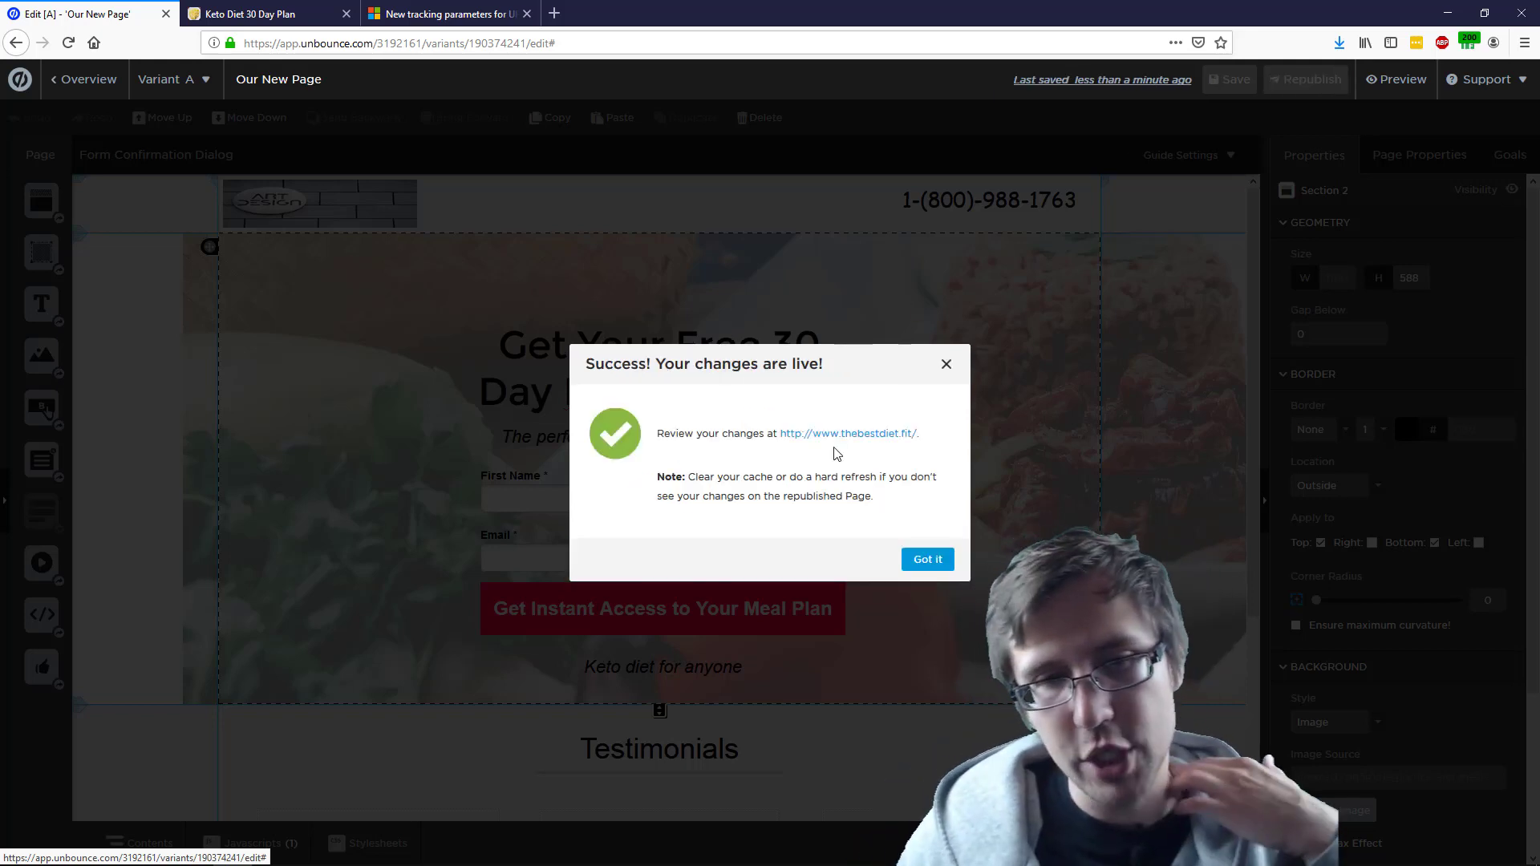
{"action": "left_click", "coordinate": [928, 559]}
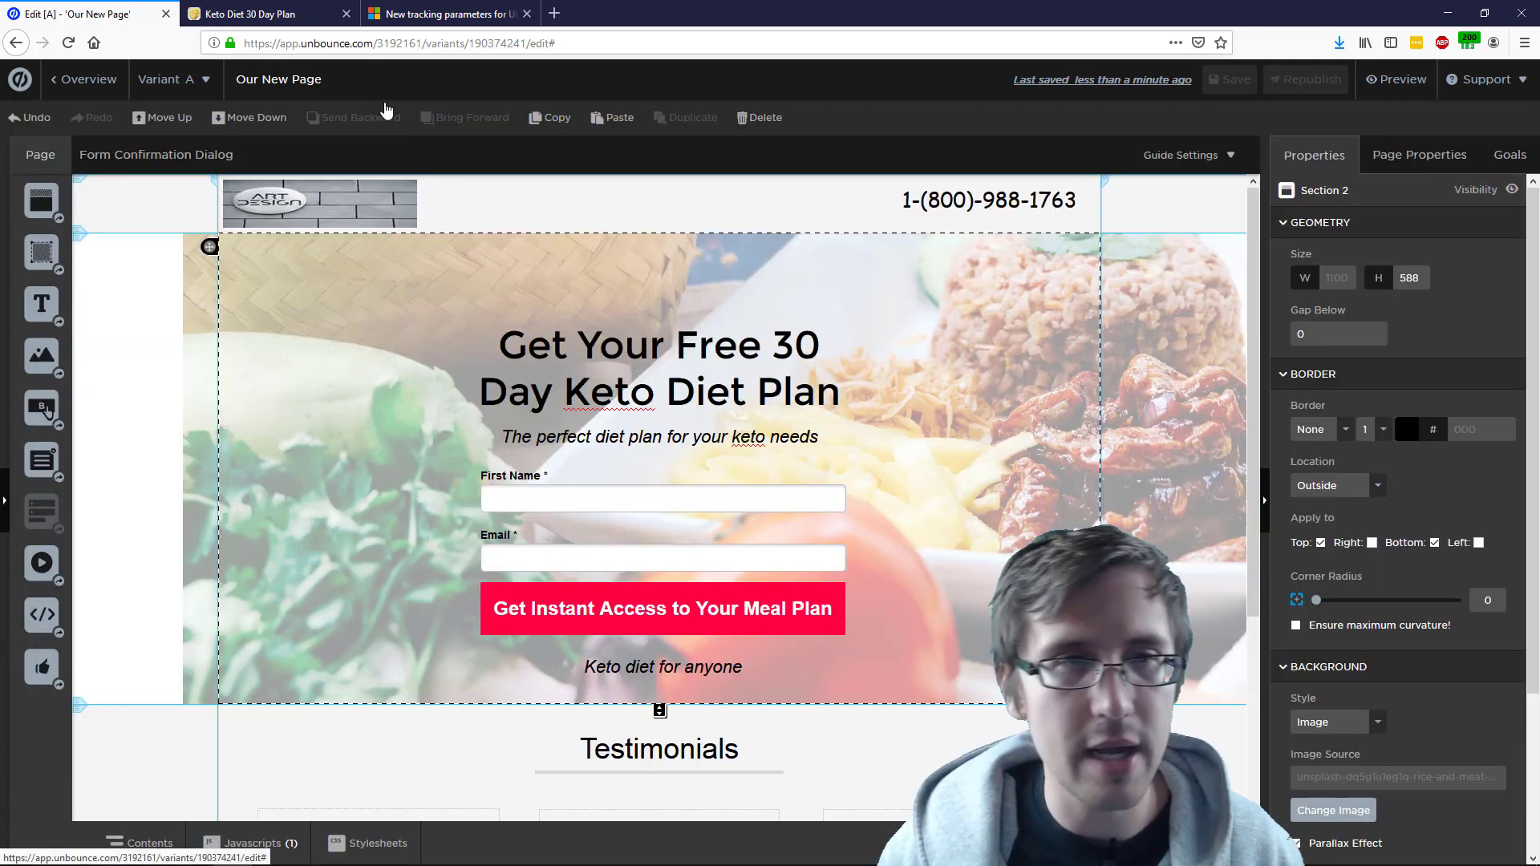
- Check the live page, the headline's URL parameter in its dynamic text settings, and the Bing Ads tracking parameters article
{"action": "left_click", "coordinate": [293, 7]}
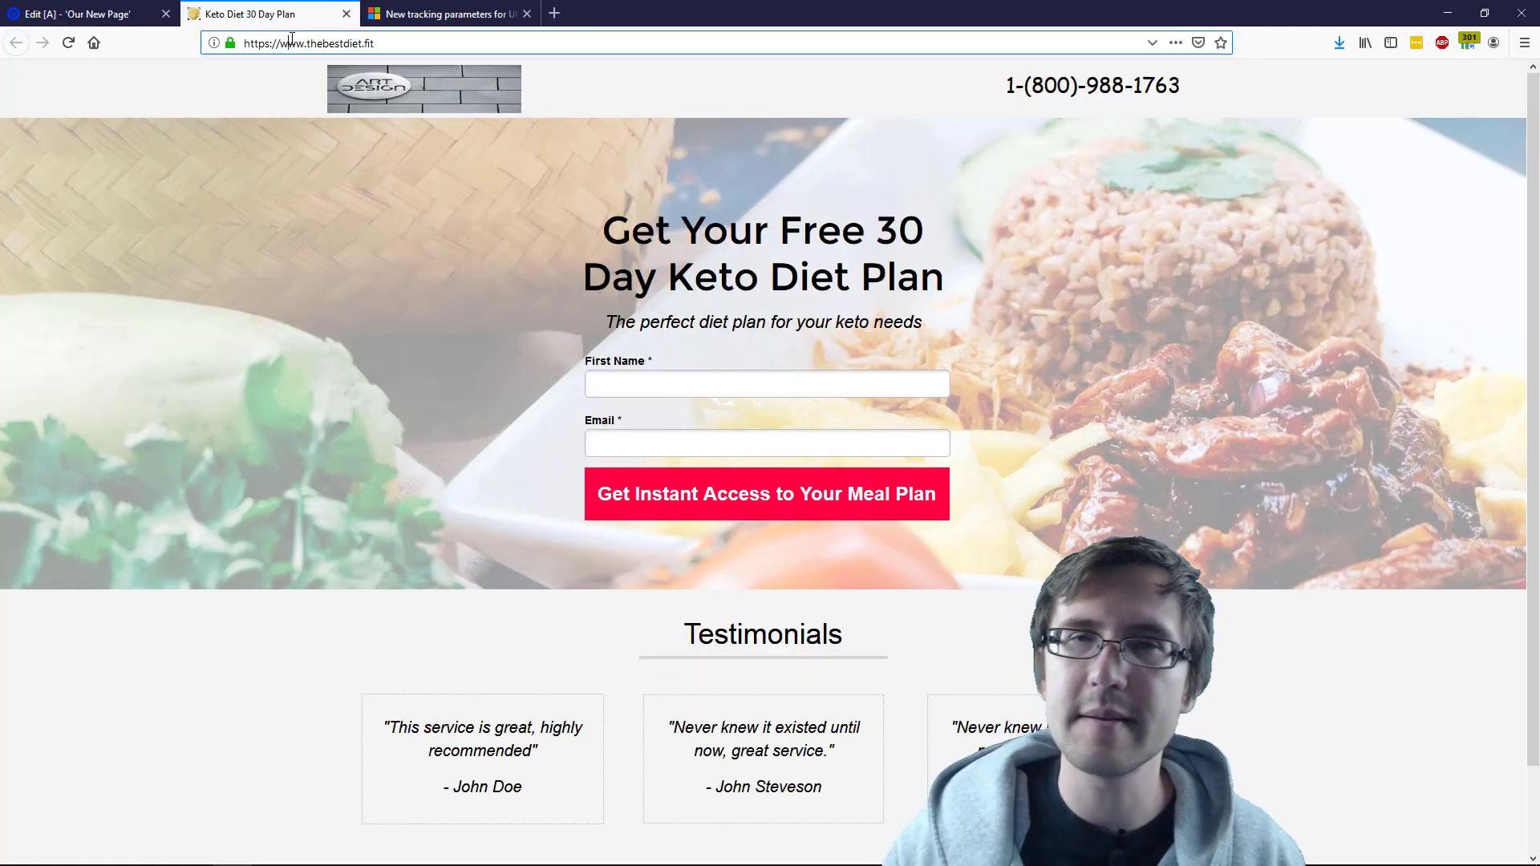
{"action": "left_click", "coordinate": [76, 14]}
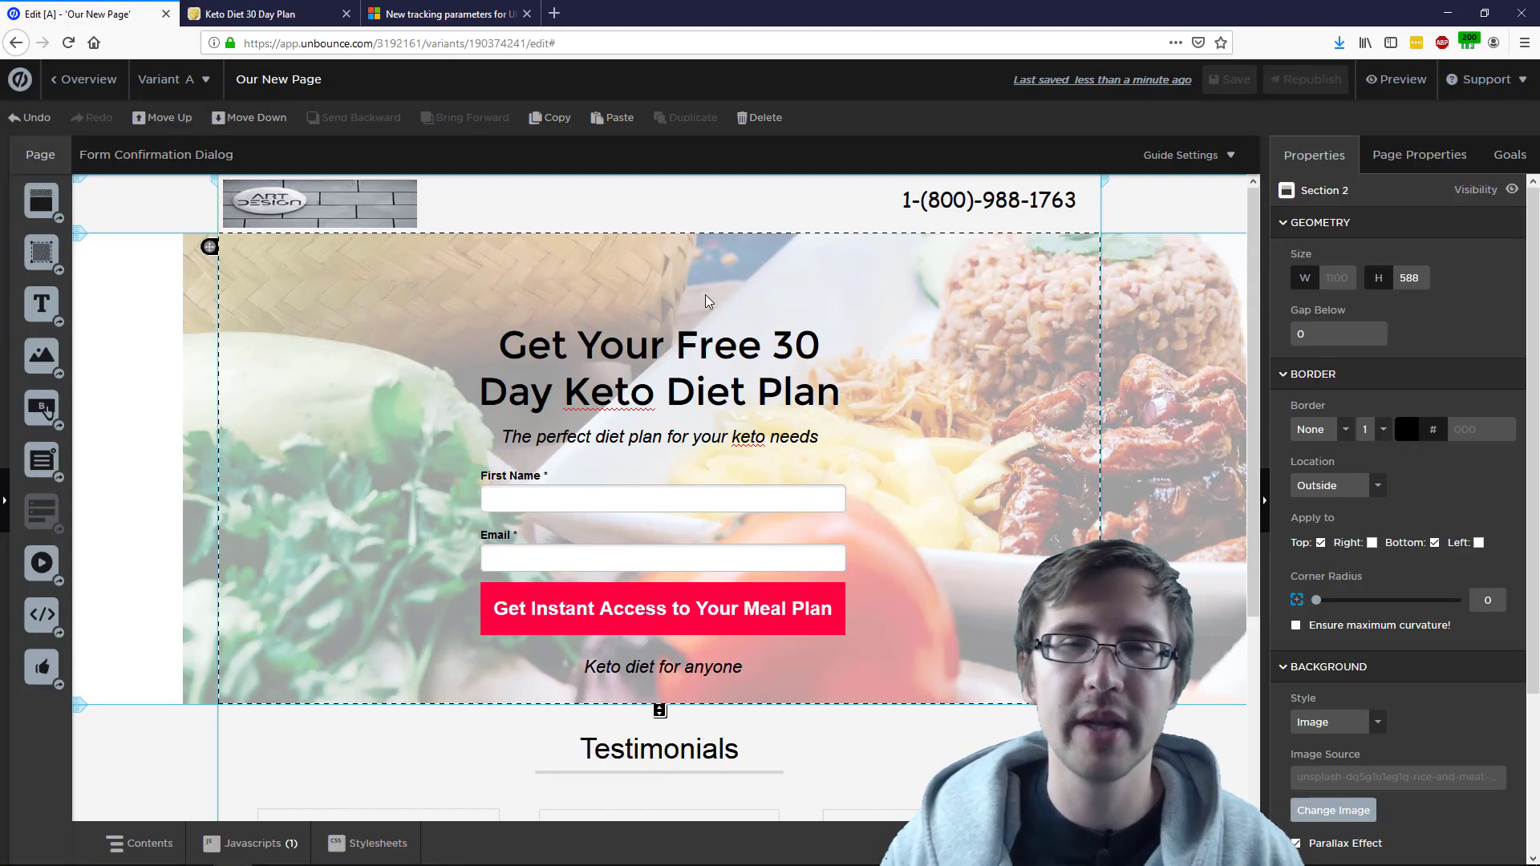
{"action": "double_click", "coordinate": [720, 359]}
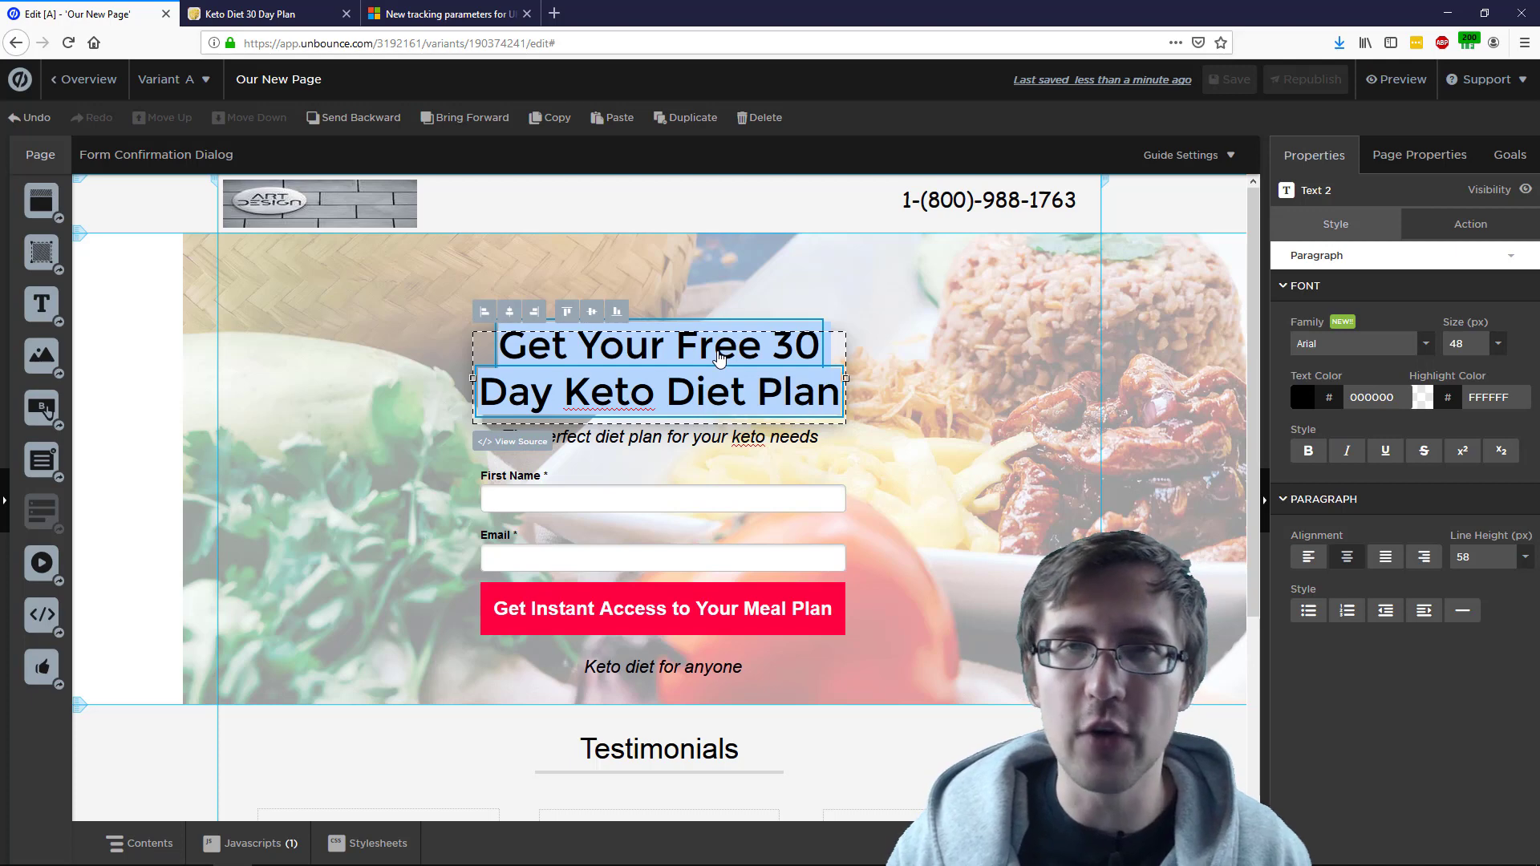
{"action": "key", "text": "ctrl+shift+k"}
{"action": "double_click", "coordinate": [600, 350]}
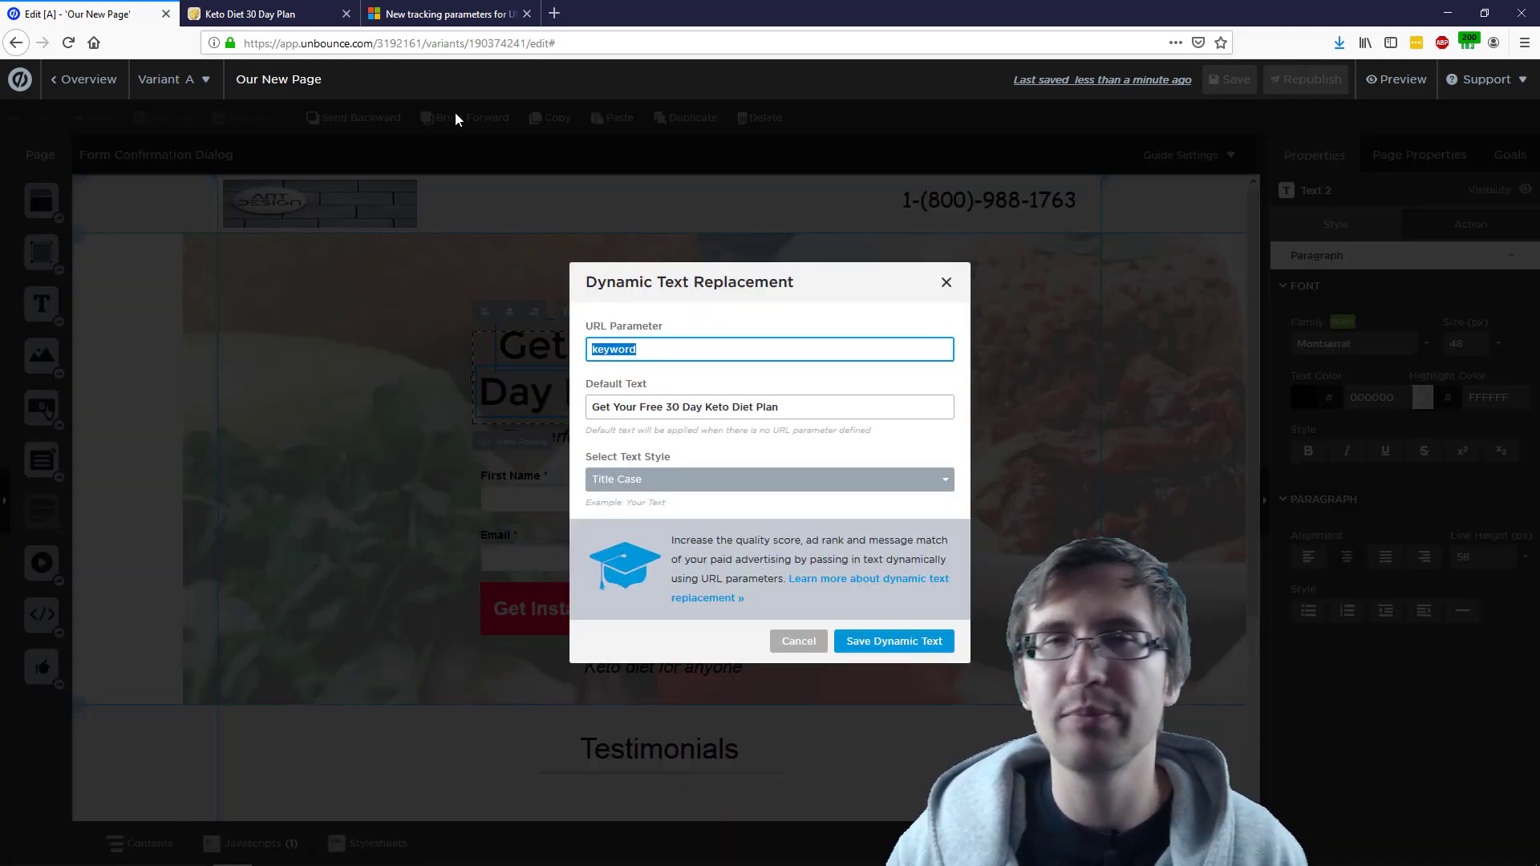
{"action": "left_click", "coordinate": [439, 13]}
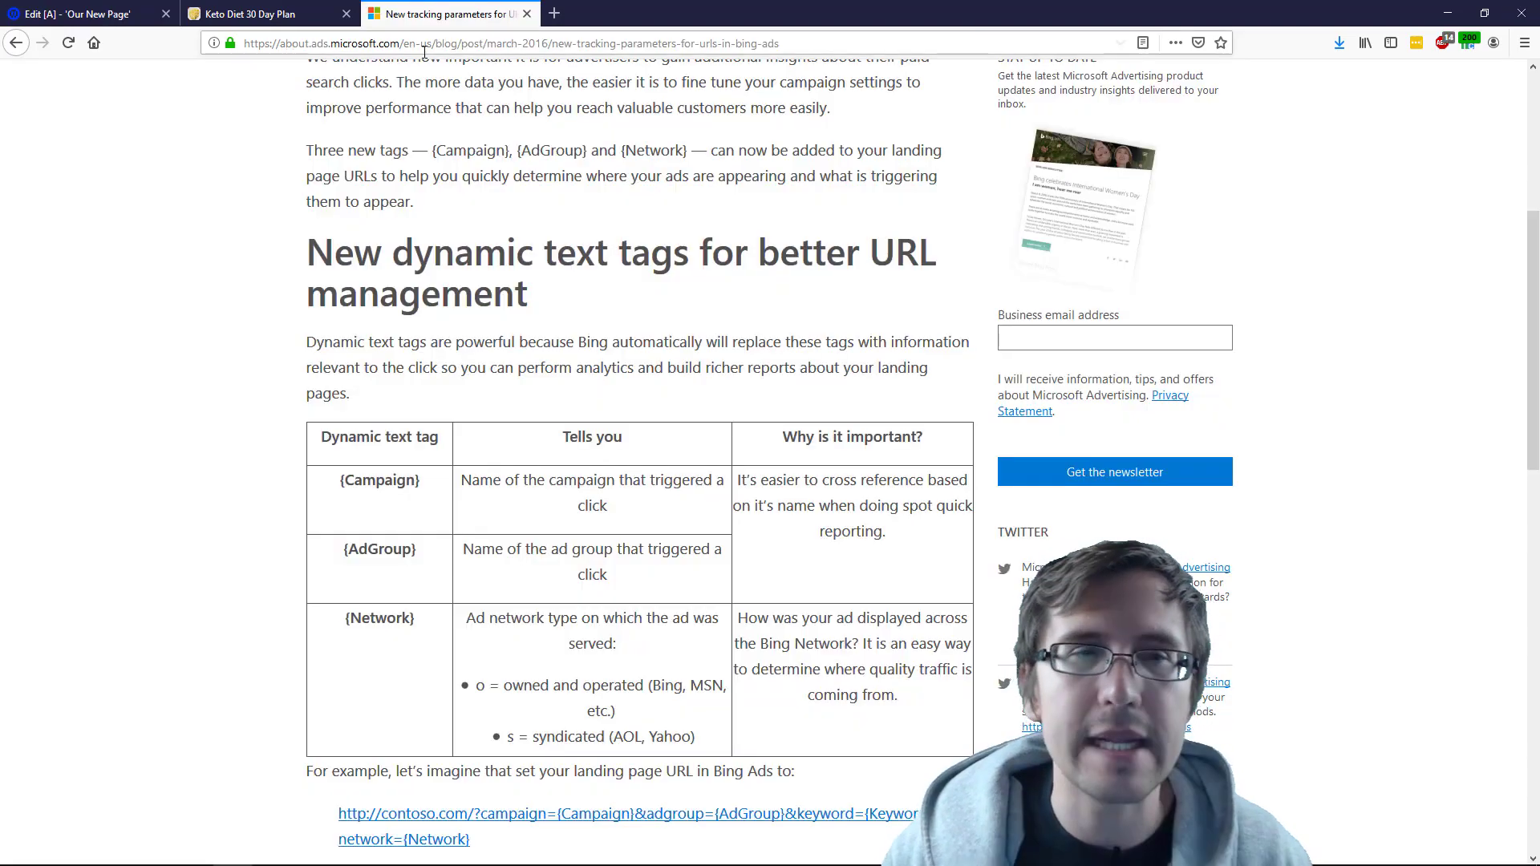
- On the live landing page, extend the address with the query "?keyword={keyword}"
{"action": "left_click", "coordinate": [299, 22]}
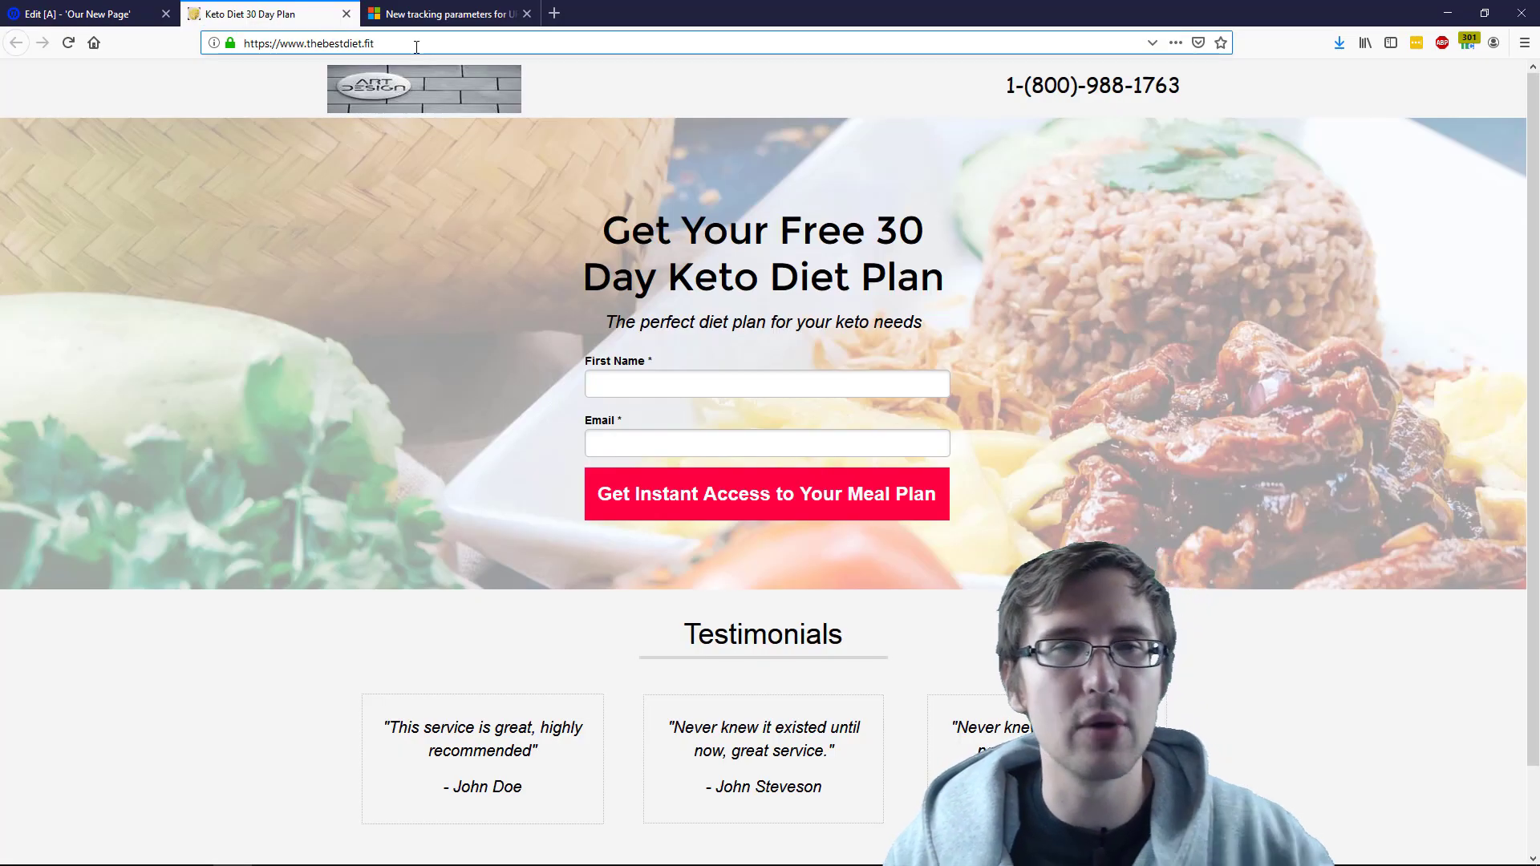
{"action": "type", "text": "?"}
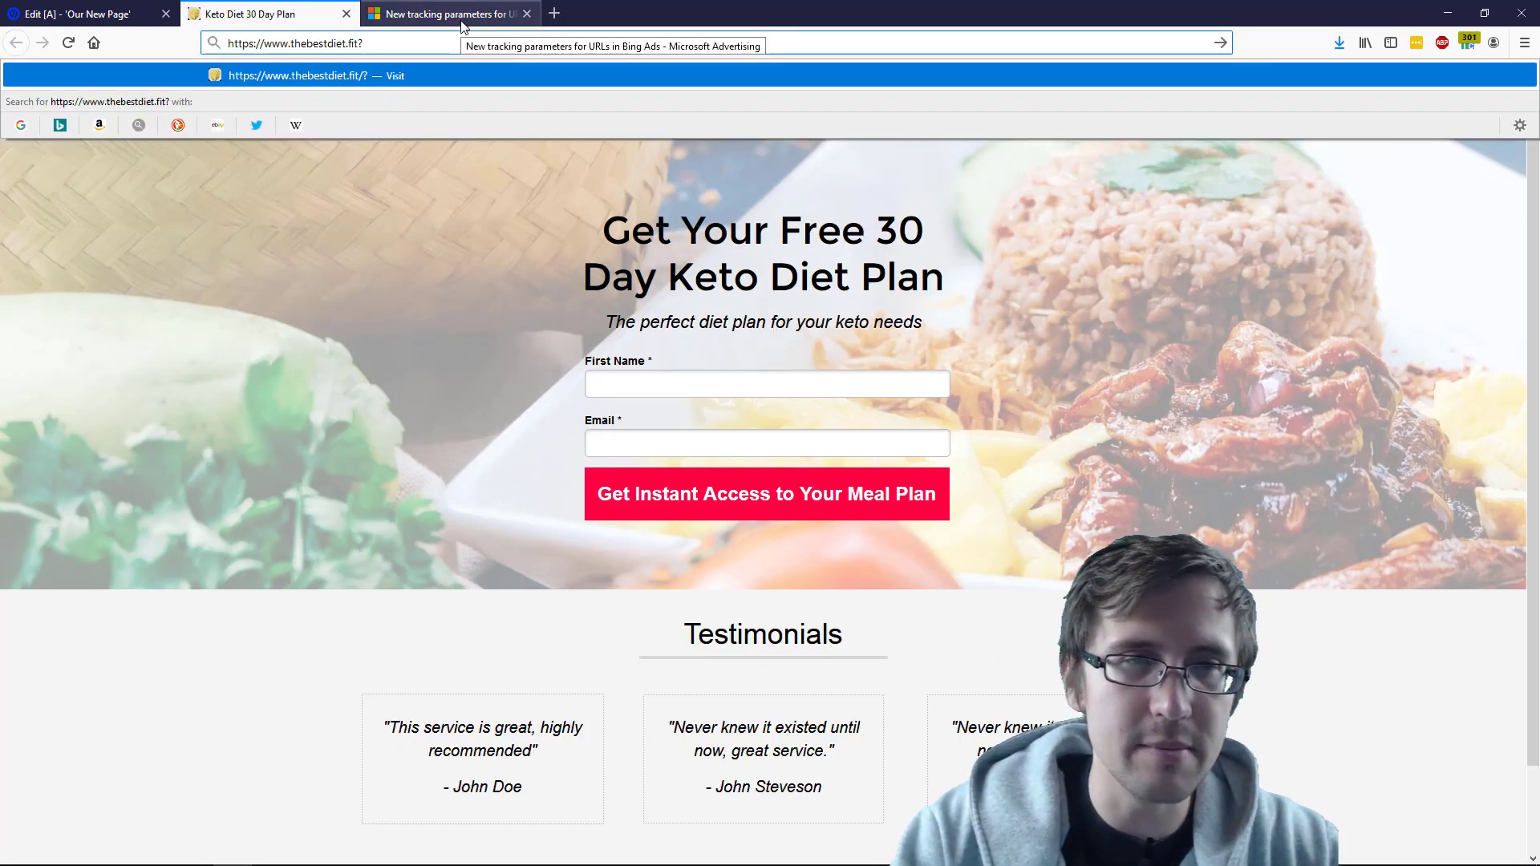
{"action": "type", "text": "keyw"}
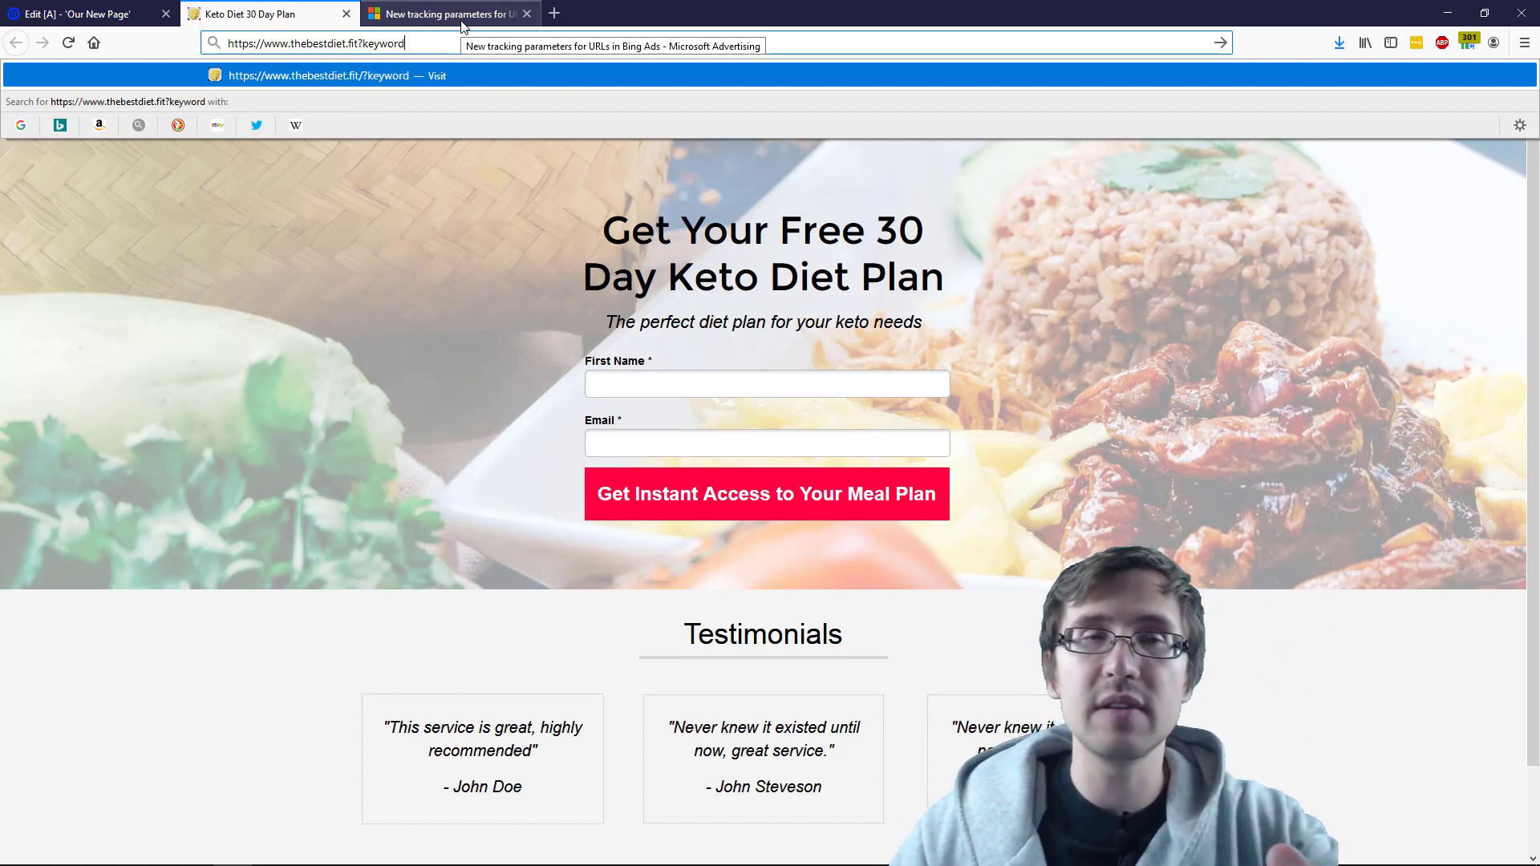
{"action": "type", "text": "ord"}
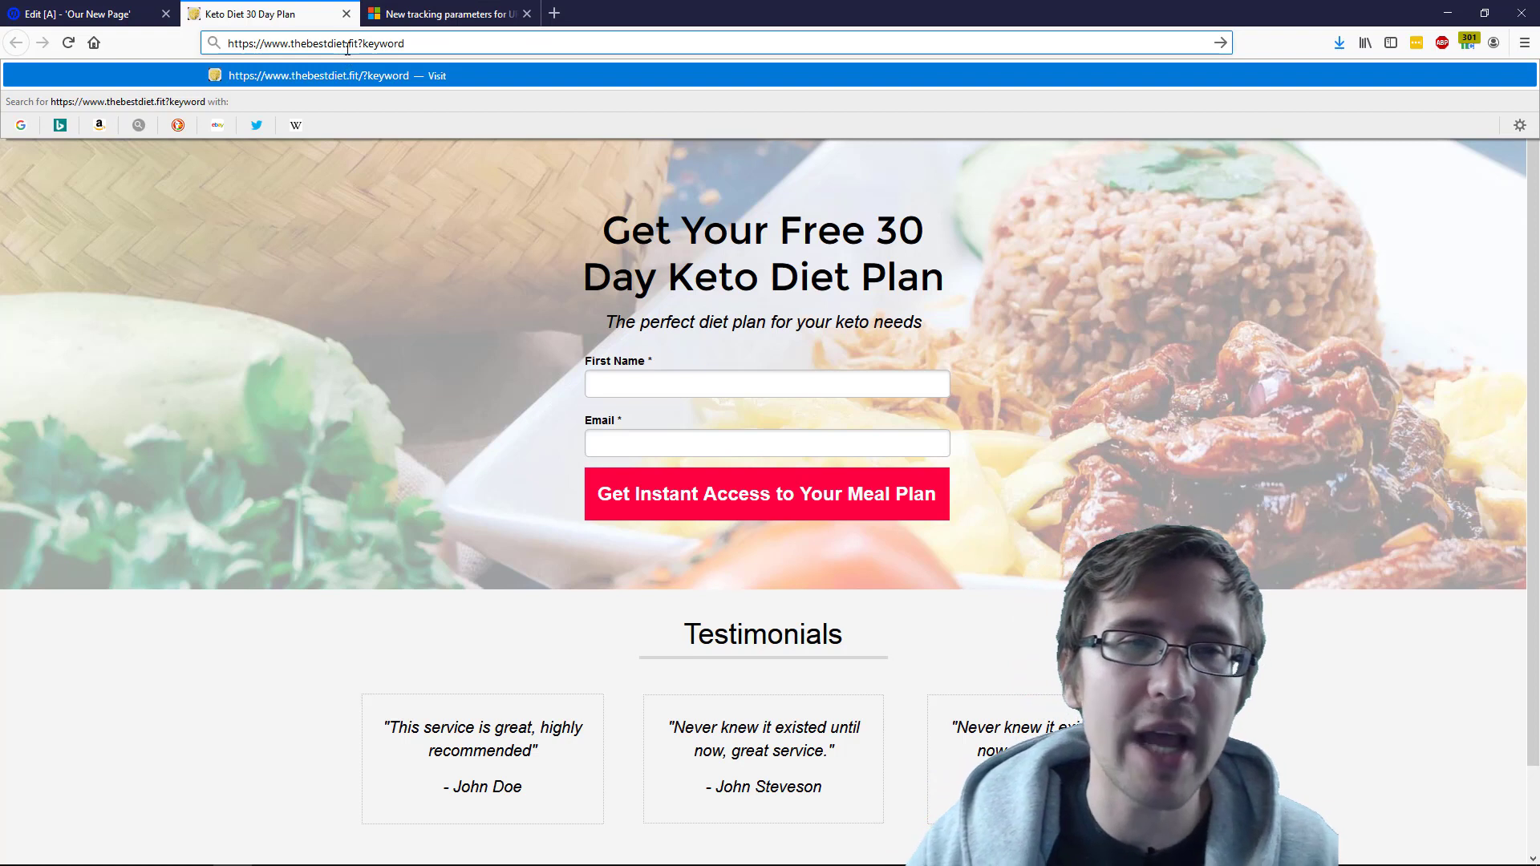
{"action": "left_click_drag", "start_coordinate": [354, 44], "coordinate": [265, 40]}
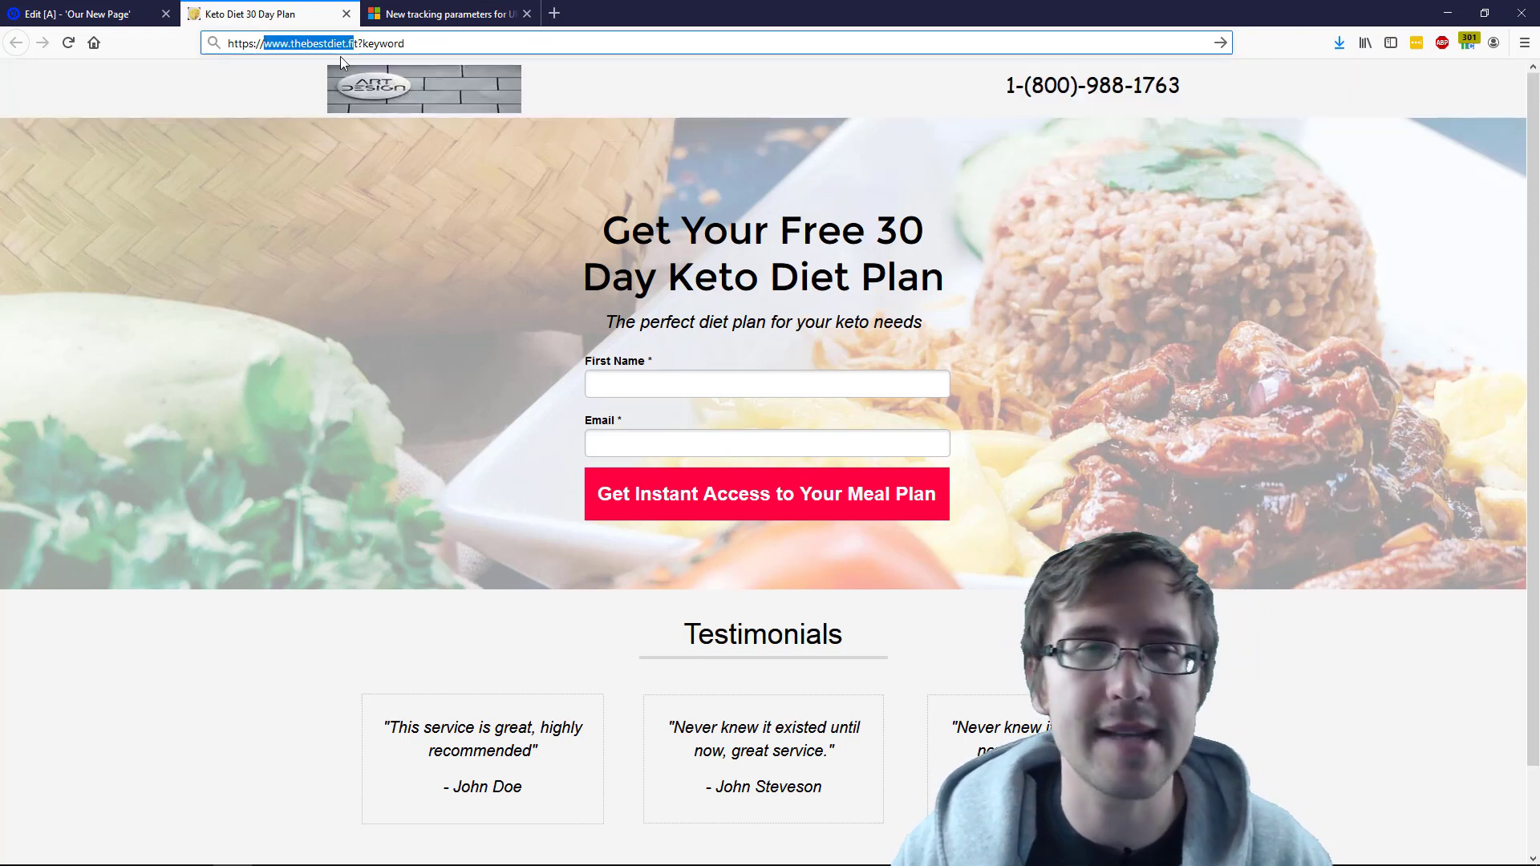
{"action": "double_click", "coordinate": [396, 44]}
{"action": "left_click", "coordinate": [419, 44]}
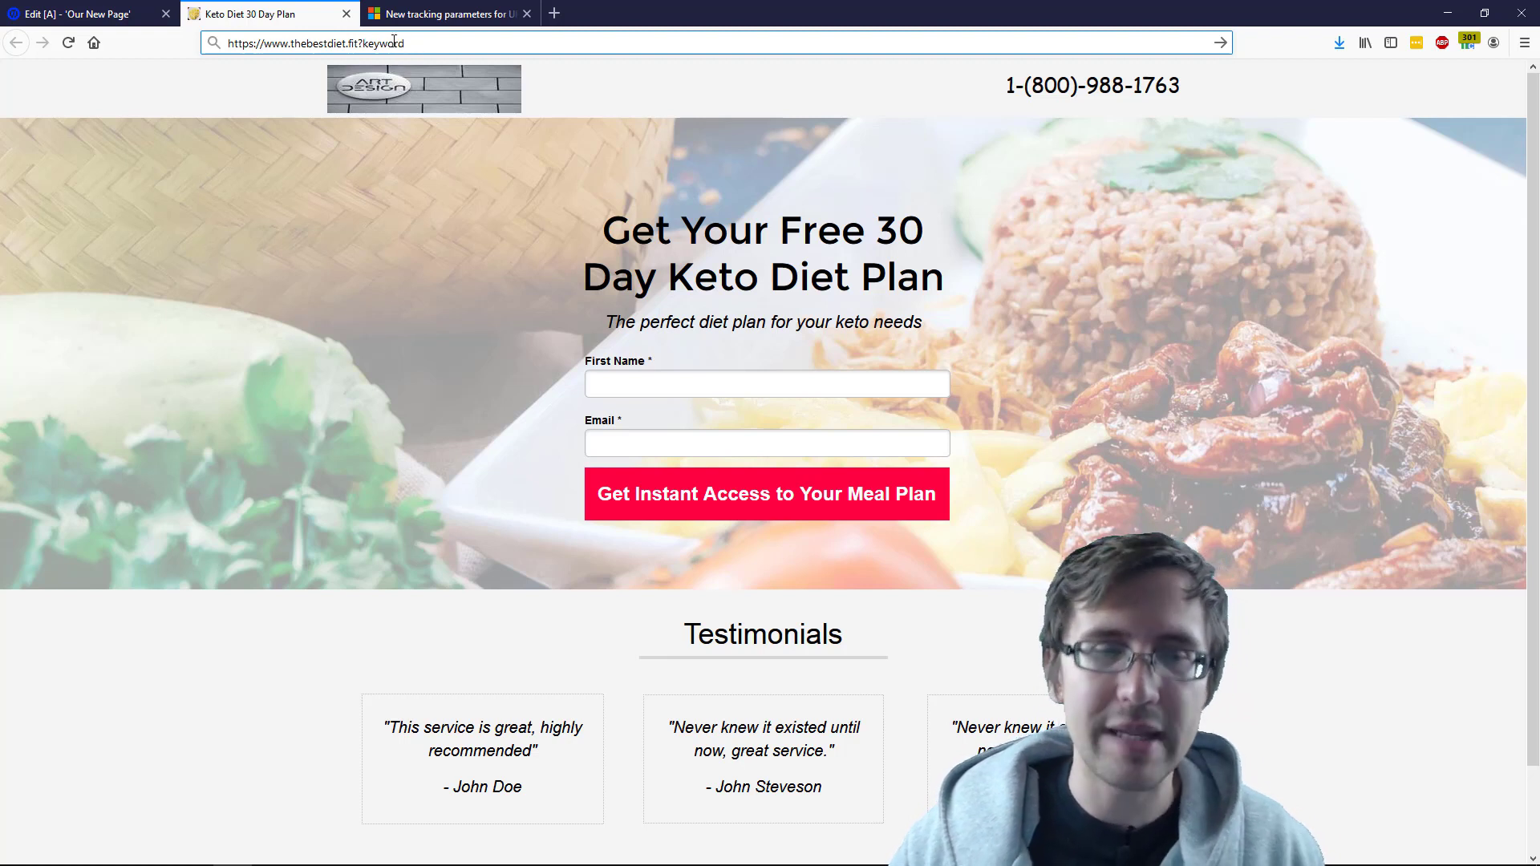
{"action": "type", "text": "={"}
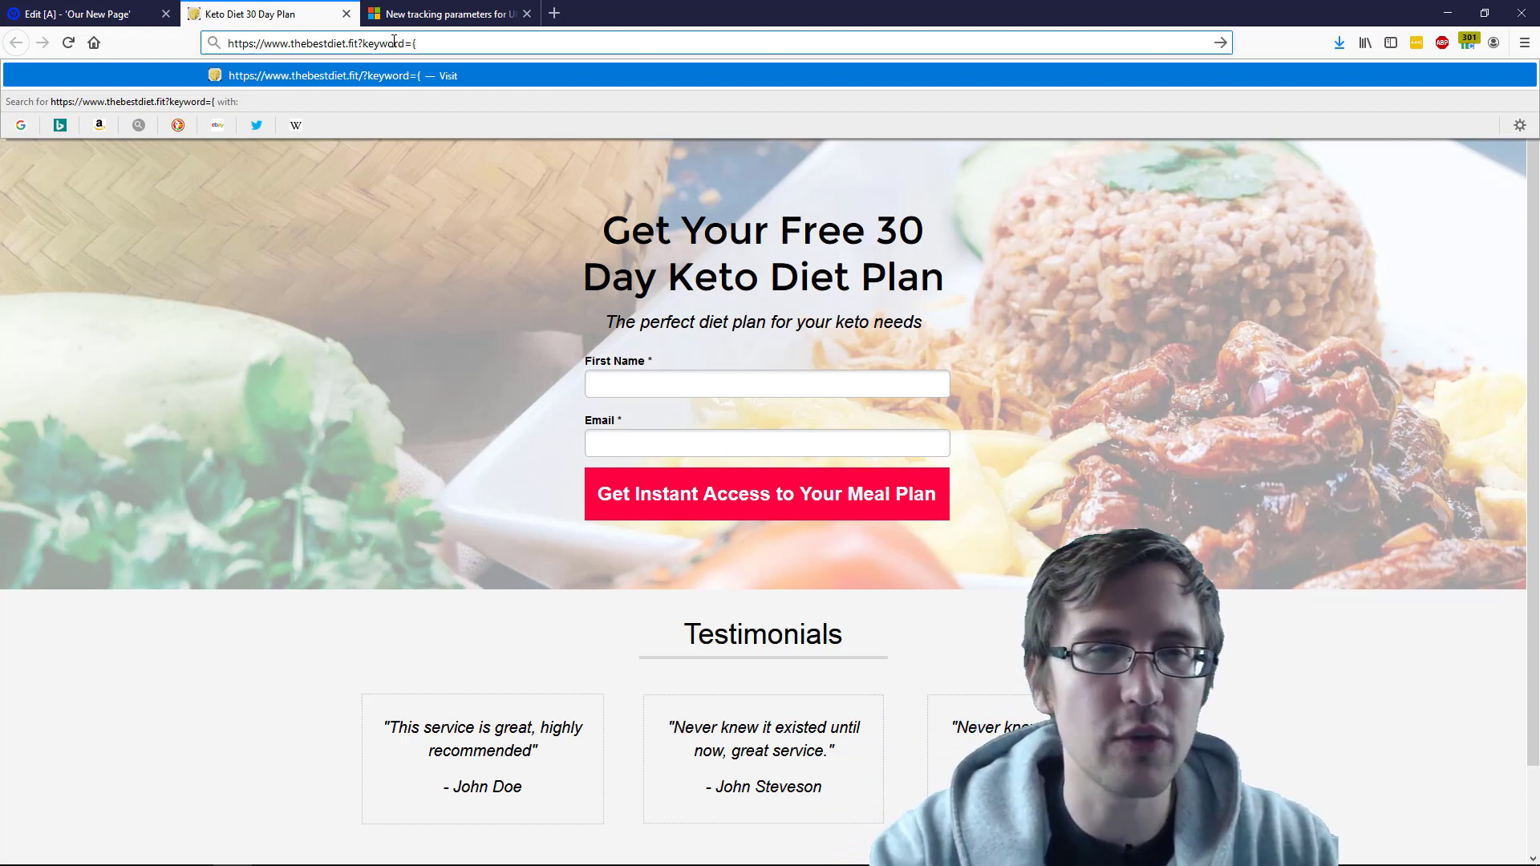
{"action": "type", "text": "yword"}
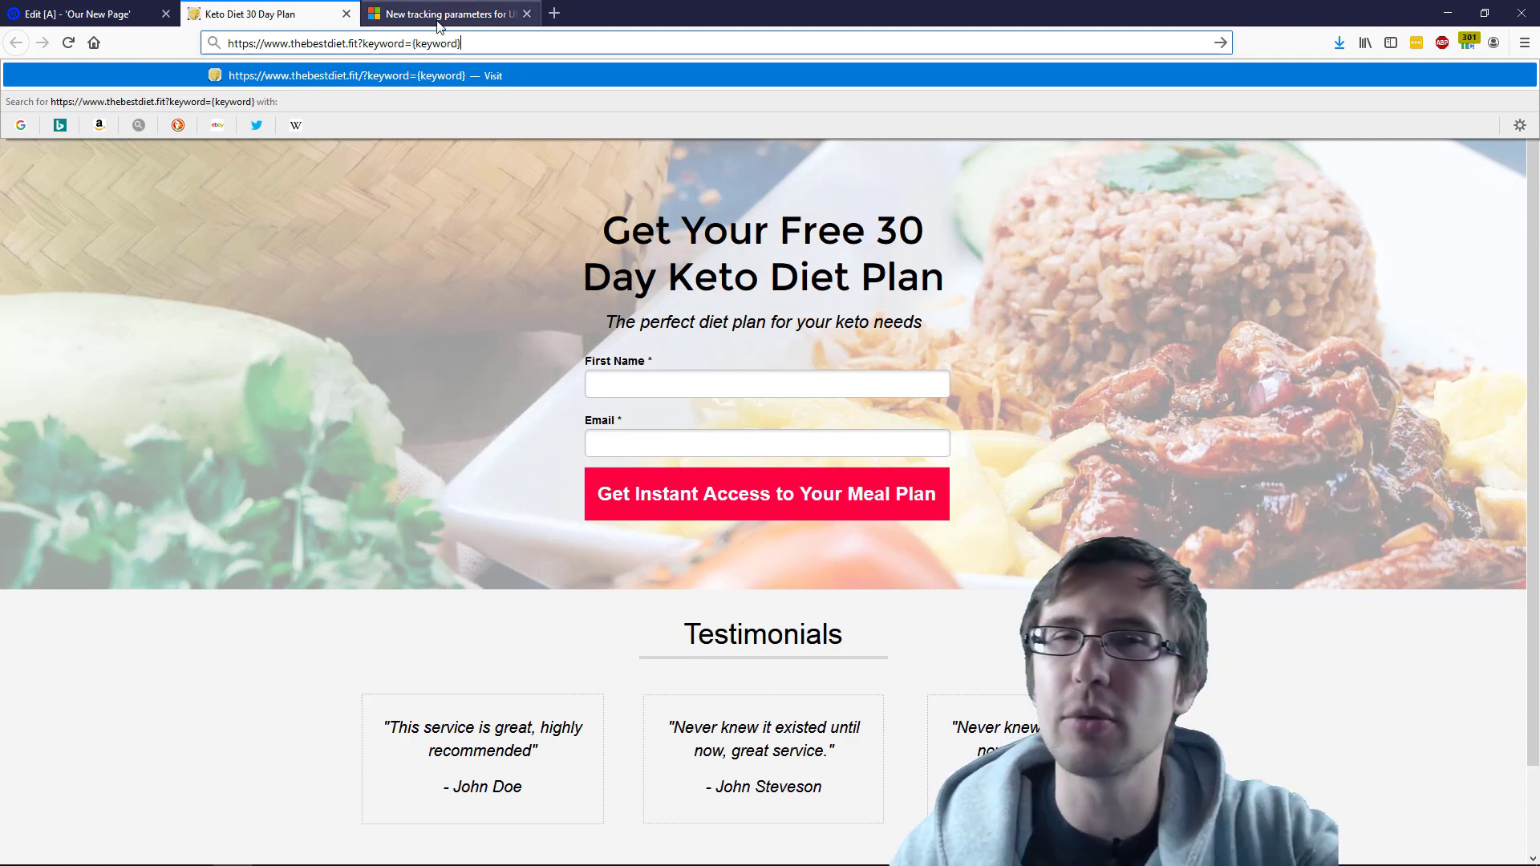
{"action": "key", "text": "Return"}
- Try replacing the keyword parameter's value in the page address with "{querystring", and erase the attempted text
{"action": "left_click_drag", "start_coordinate": [477, 43], "coordinate": [414, 40]}
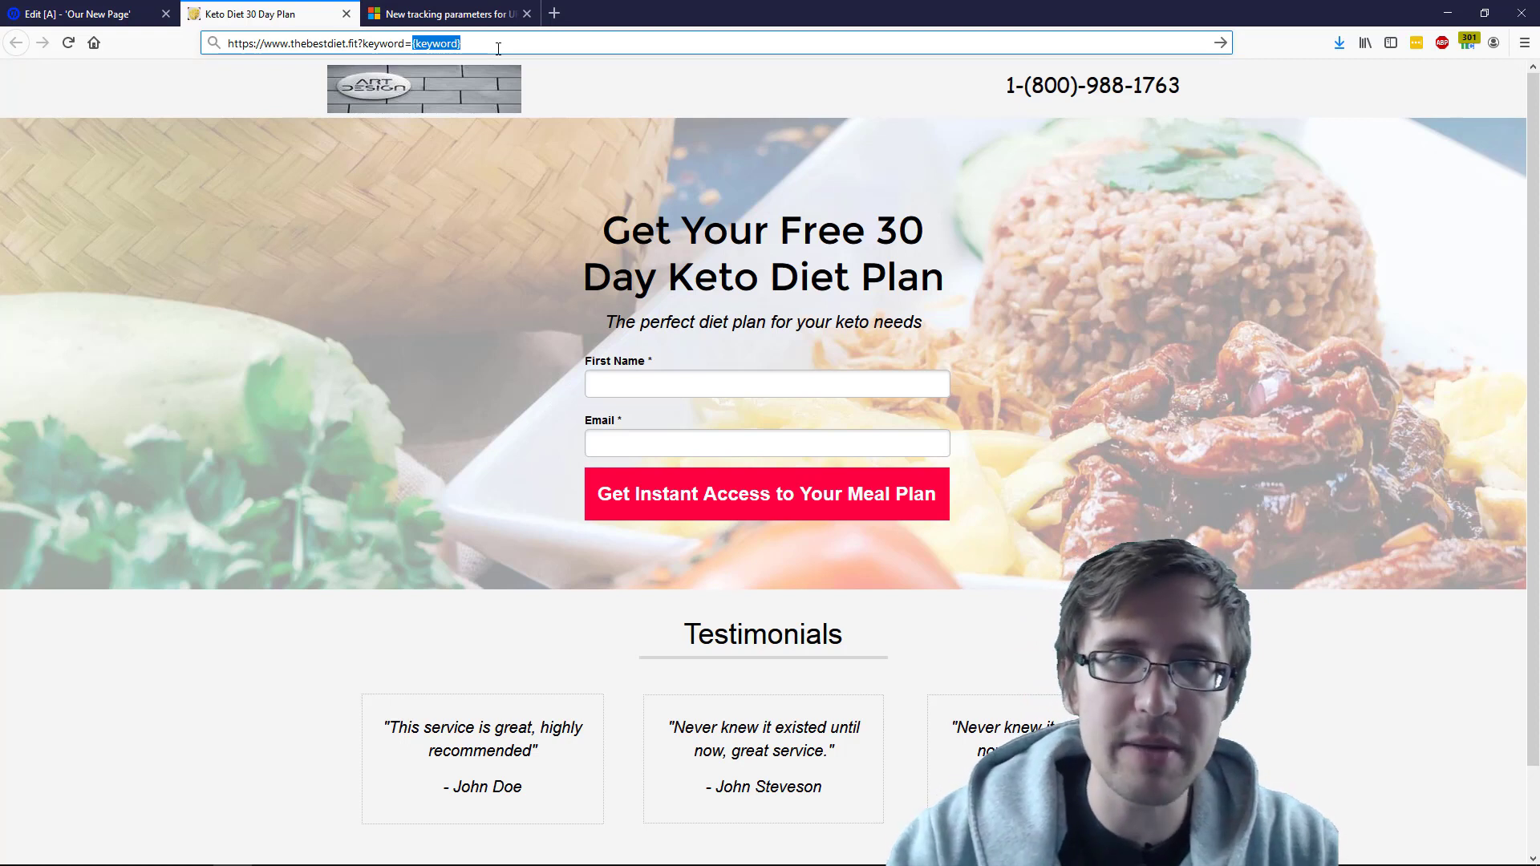
{"action": "type", "text": "{querystring"}
{"action": "key", "text": "BackSpace"}
{"action": "key", "text": "BackSpace"}
{"action": "key", "text": "BackSpace"}
{"action": "key", "text": "BackSpace"}
{"action": "key", "text": "BackSpace"}
{"action": "key", "text": "BackSpace"}
{"action": "key", "text": "BackSpace"}
{"action": "key", "text": "BackSpace"}
{"action": "key", "text": "BackSpace"}
{"action": "key", "text": "BackSpace"}
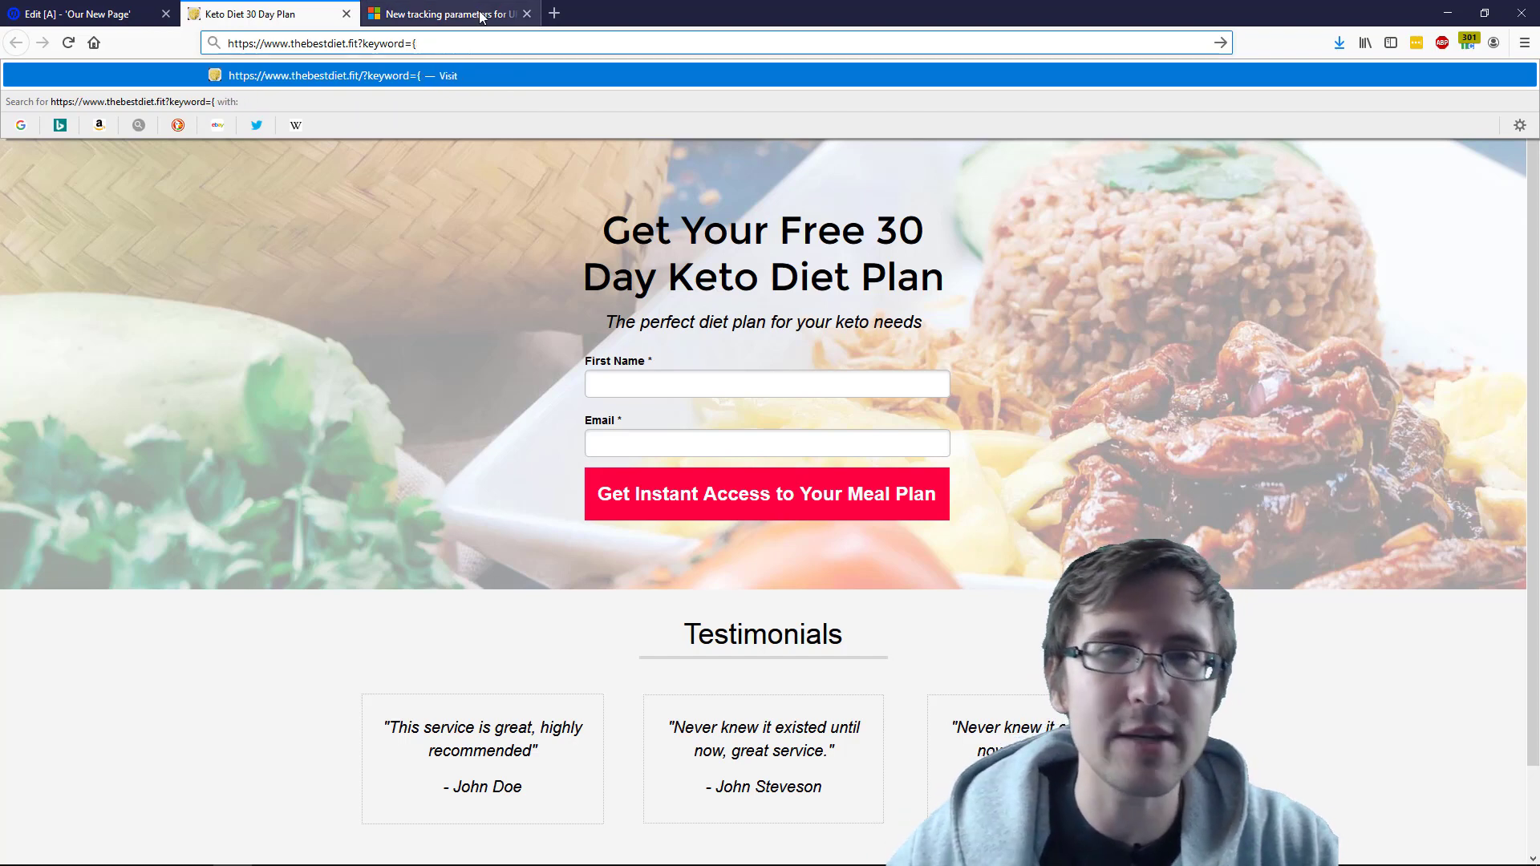
- Check the Bing Ads dynamic tags article again and re-enter "{keyword}" as the keyword parameter's value in the landing page address
{"action": "left_click", "coordinate": [443, 14]}
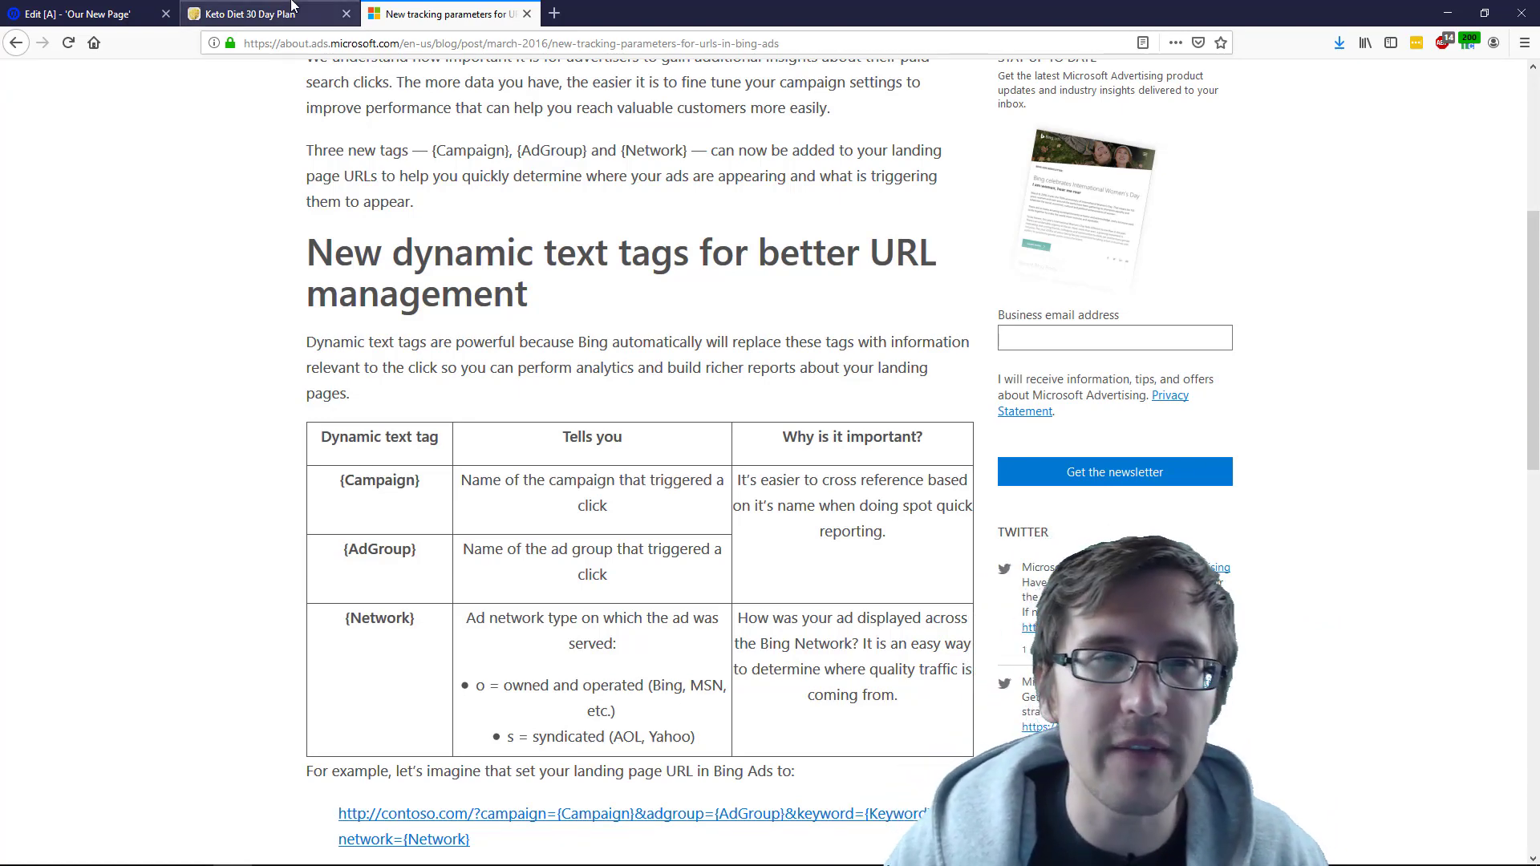
{"action": "left_click", "coordinate": [271, 14]}
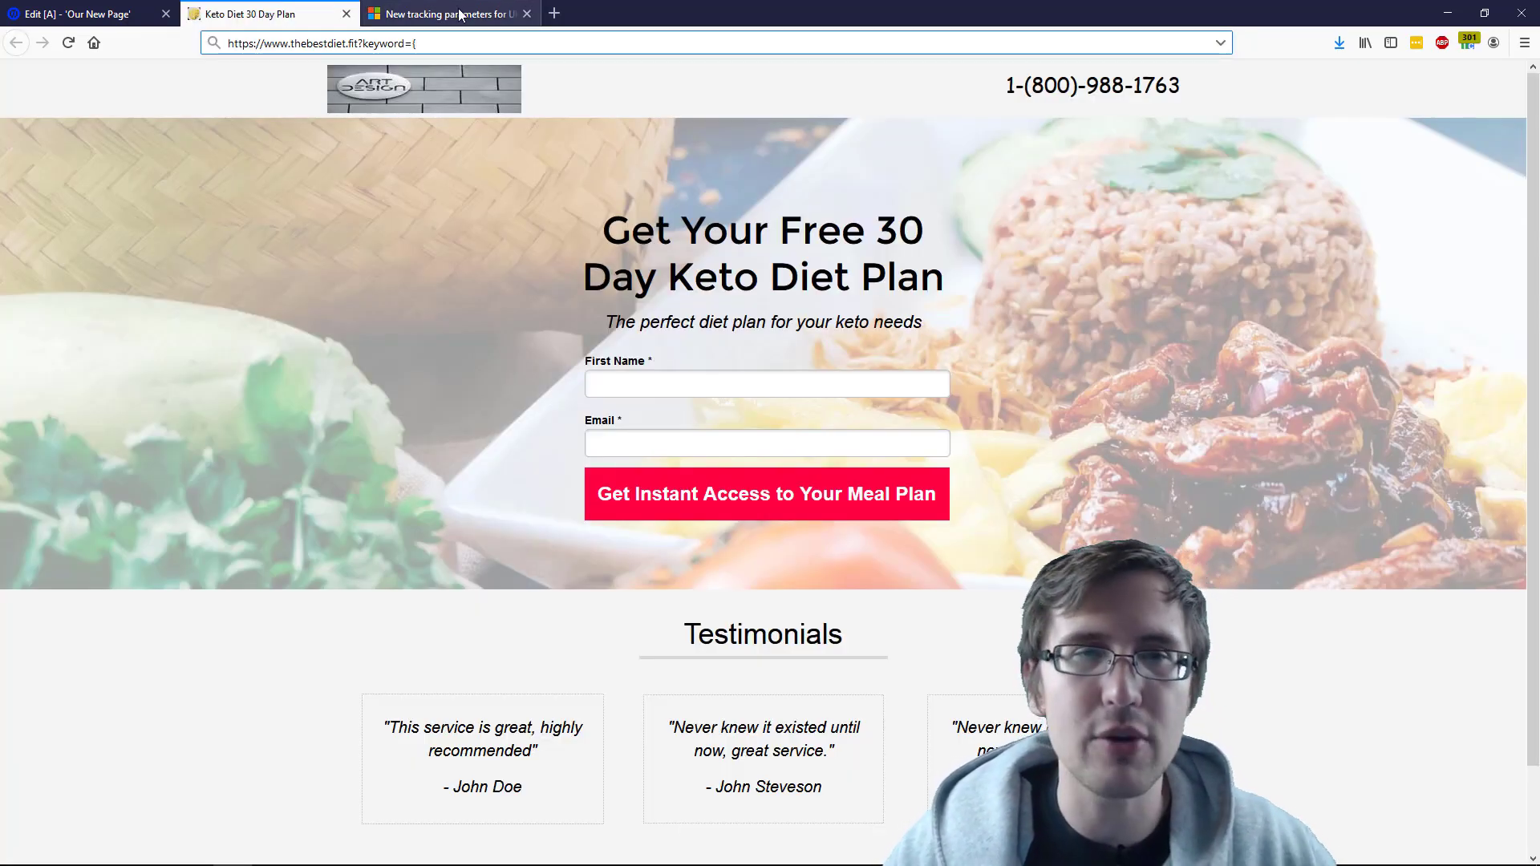
{"action": "type", "text": "m"}
{"action": "key", "text": "BackSpace"}
{"action": "key", "text": "BackSpace"}
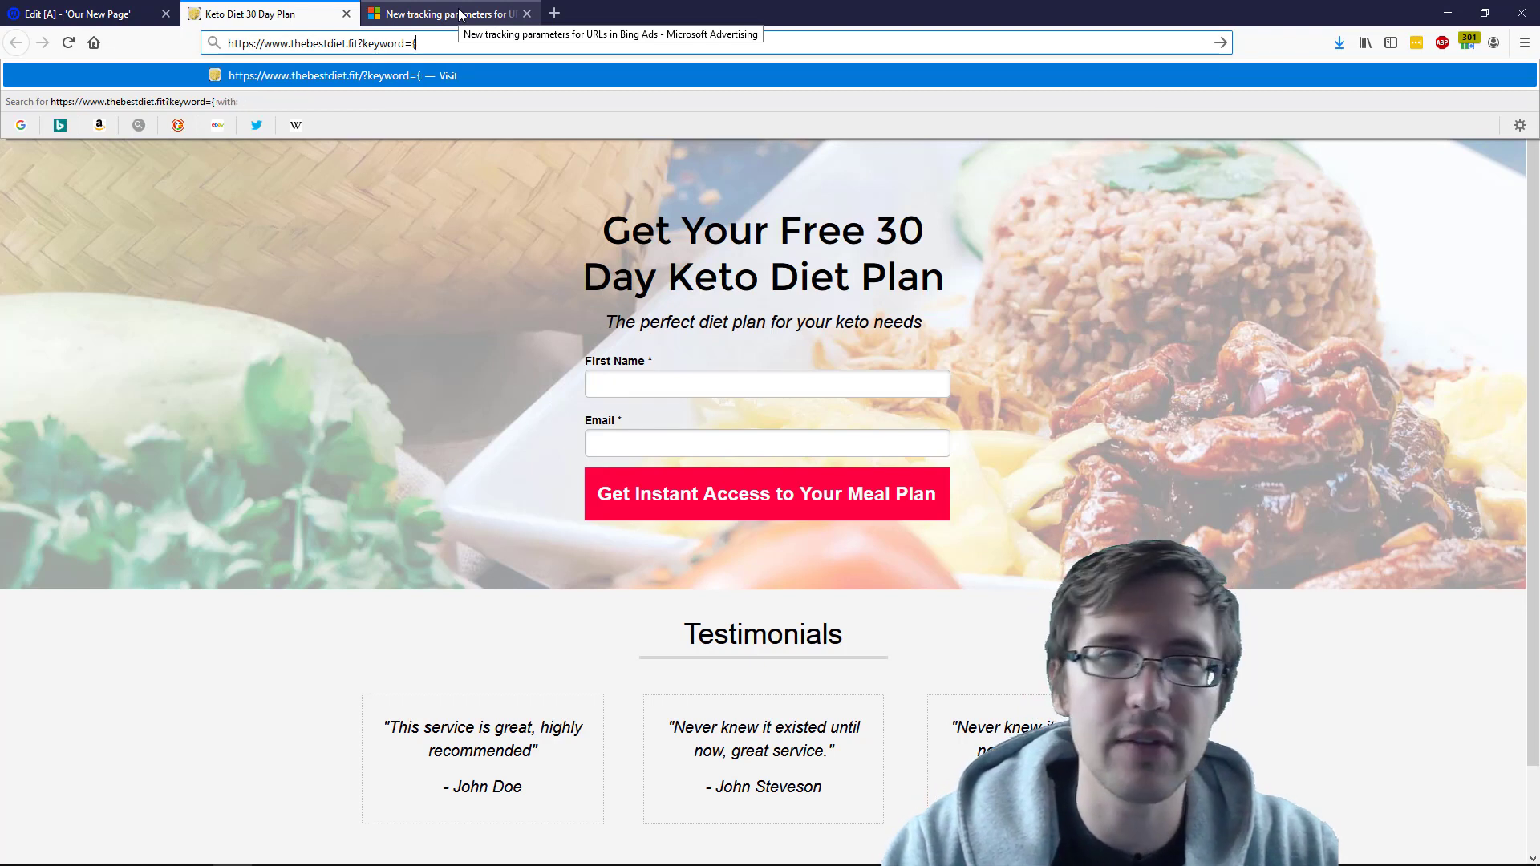
{"action": "type", "text": "keyw"}
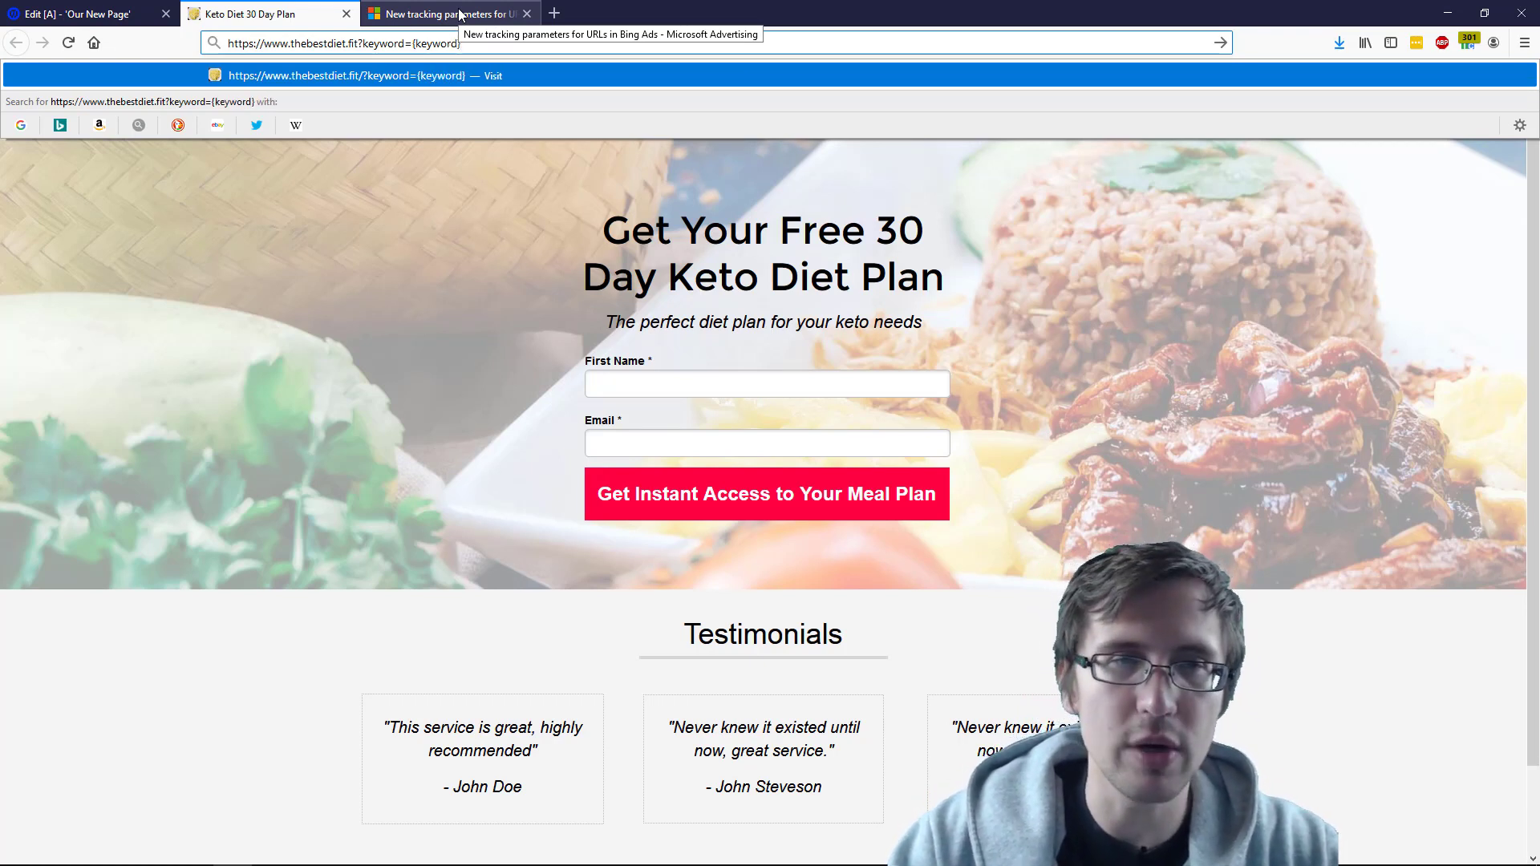
- Load the landing page with "{keyword}" as the keyword value, and load it again with the value "keto diet"
{"action": "type", "text": "ord}"}
{"action": "key", "text": "Return"}
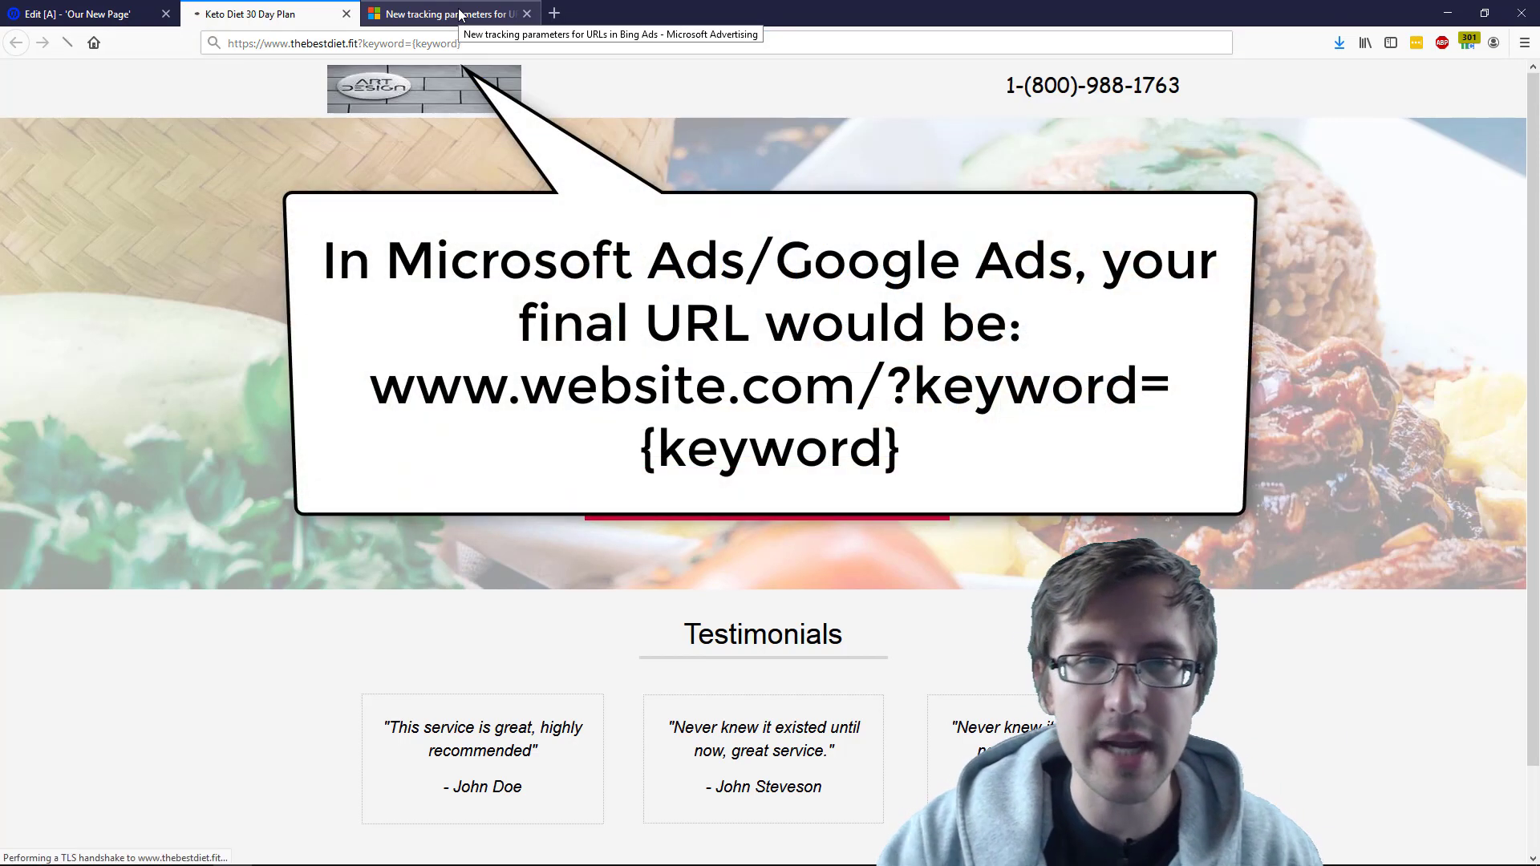
{"action": "left_click", "coordinate": [474, 49]}
{"action": "left_click", "coordinate": [499, 48]}
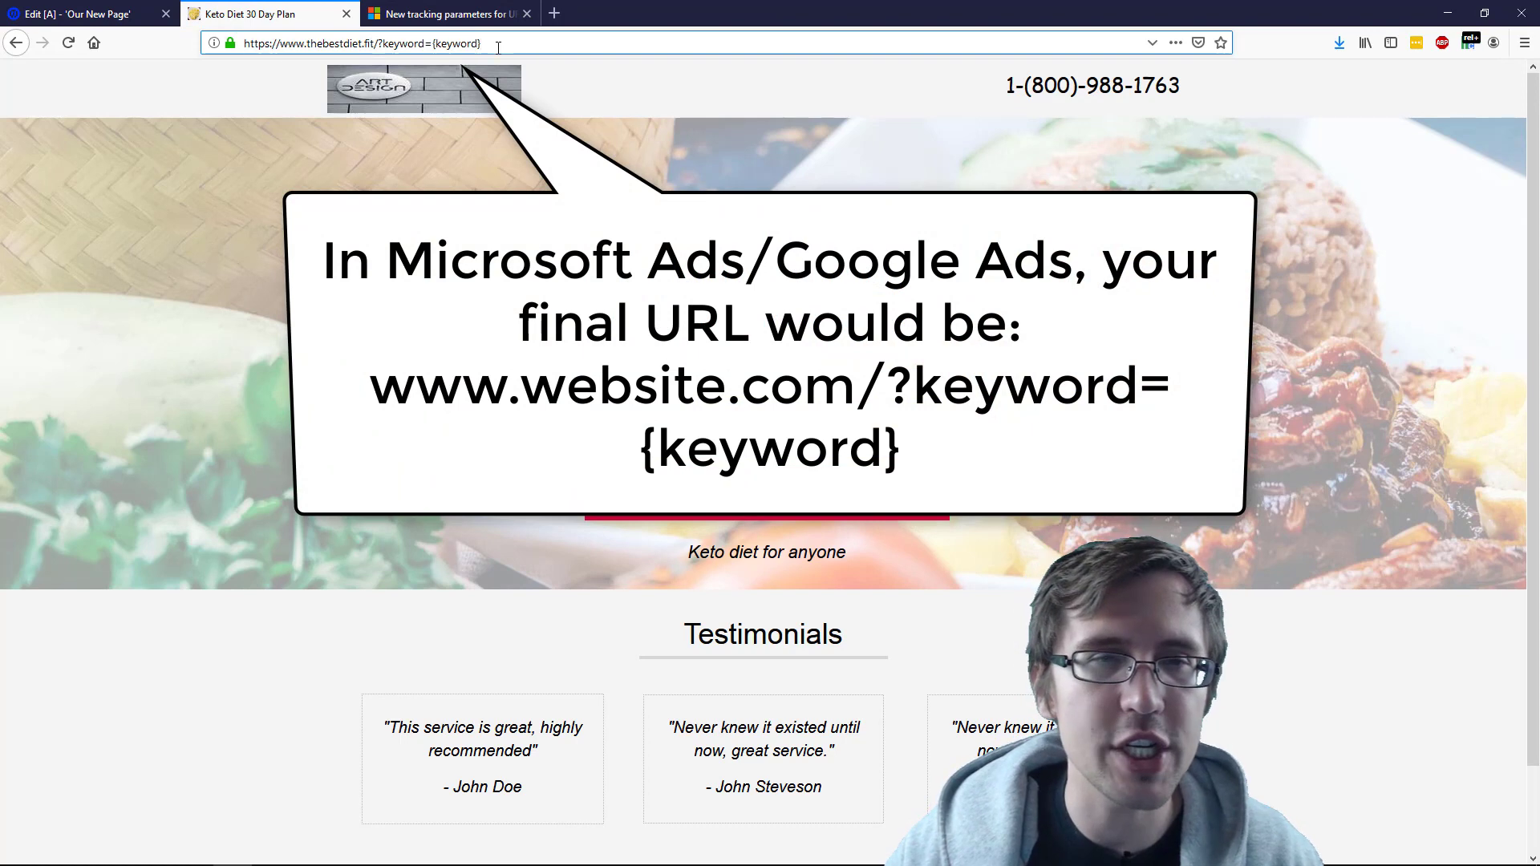
{"action": "type", "text": "keto diet"}
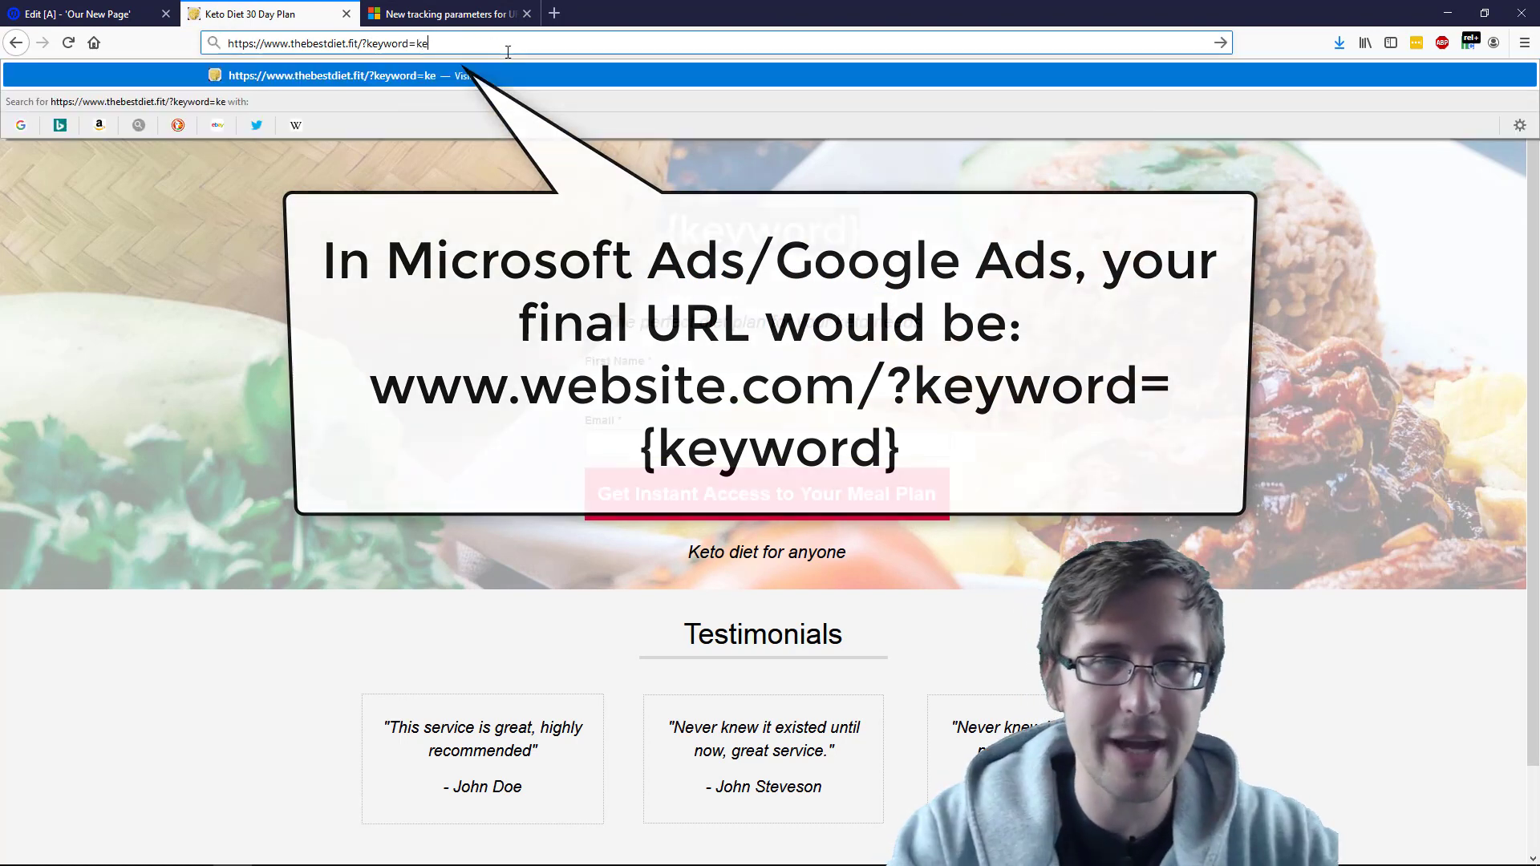
{"action": "key", "text": "Return"}
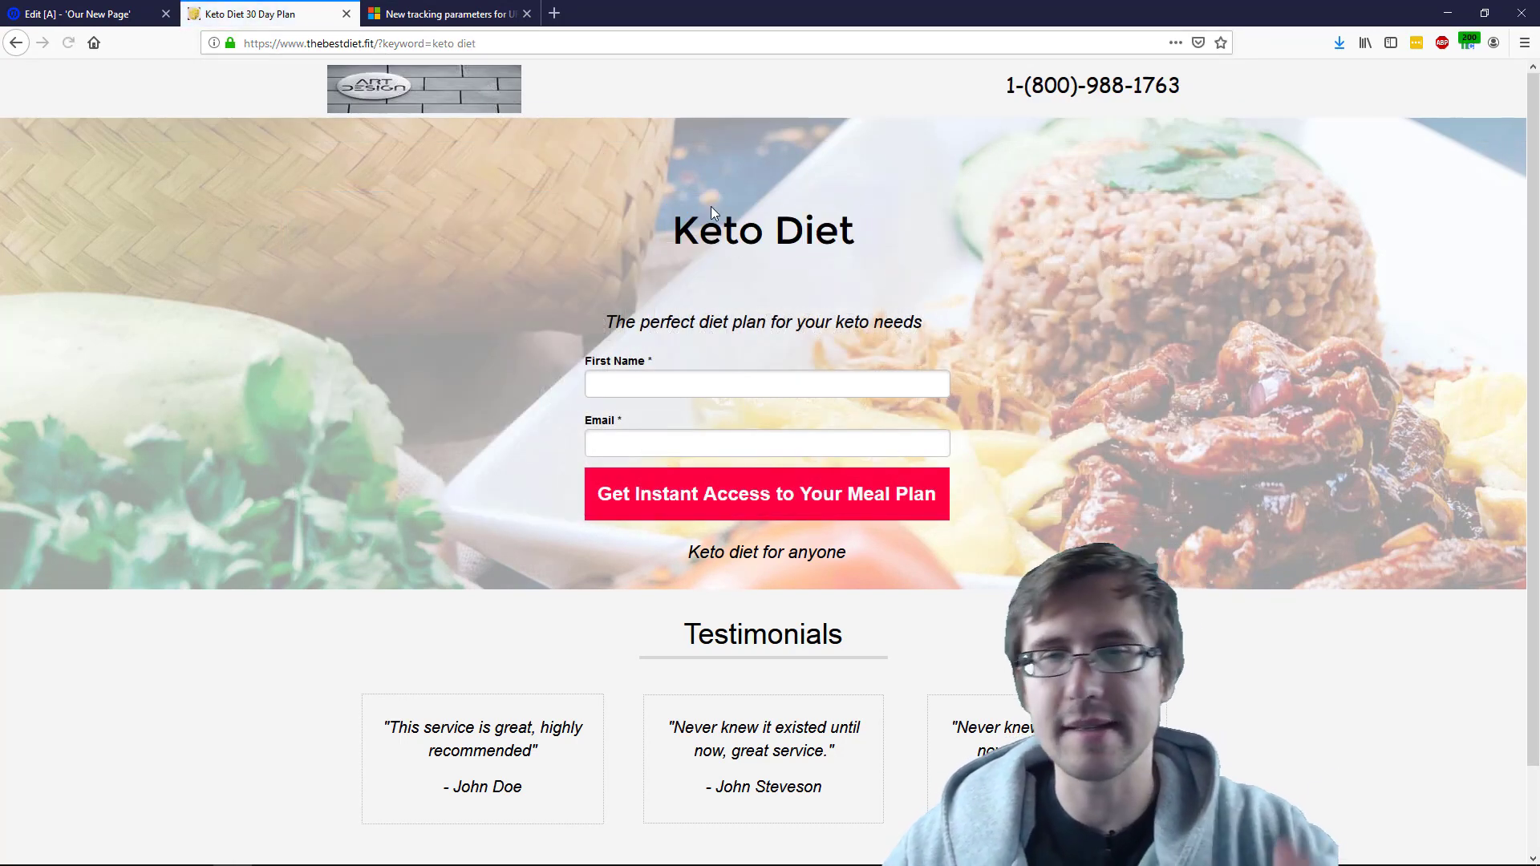
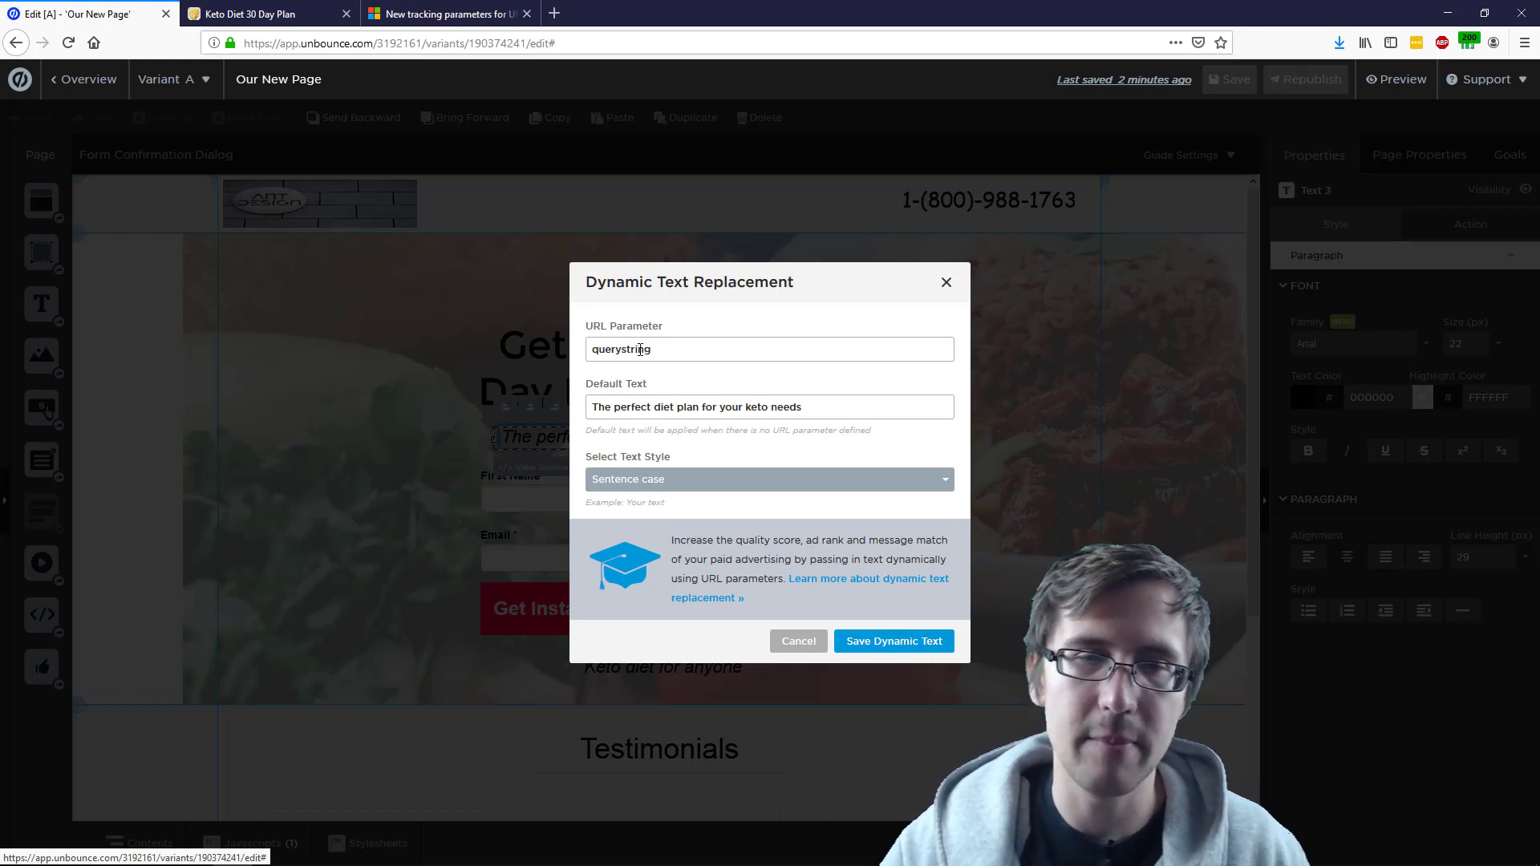
- Set the URL parameter of the subheadline's dynamic text to "monkey" and save the dynamic text
{"action": "double_click", "coordinate": [634, 351]}
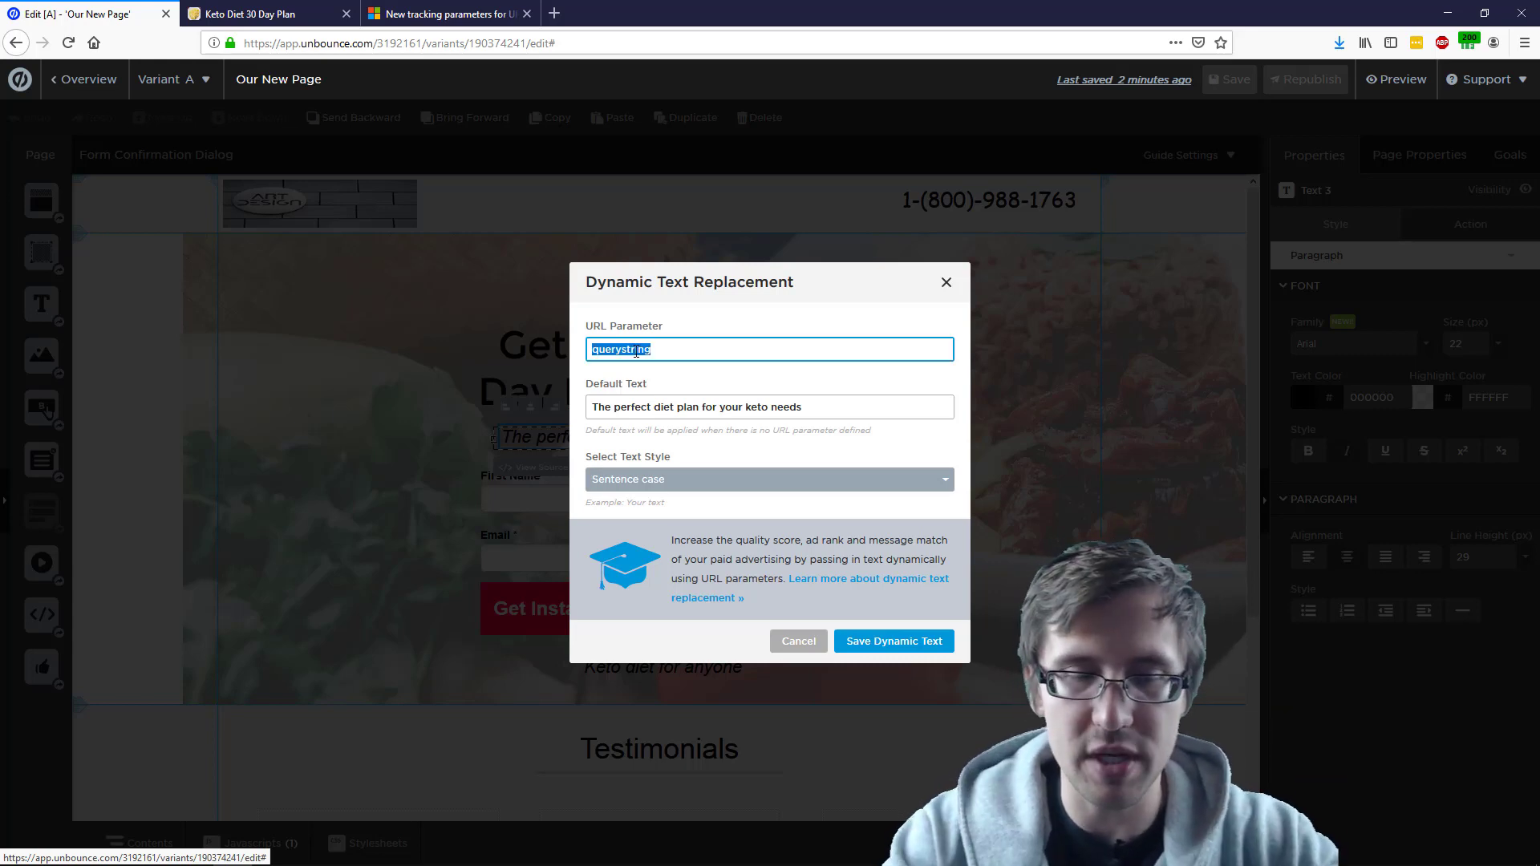
{"action": "type", "text": "monkey"}
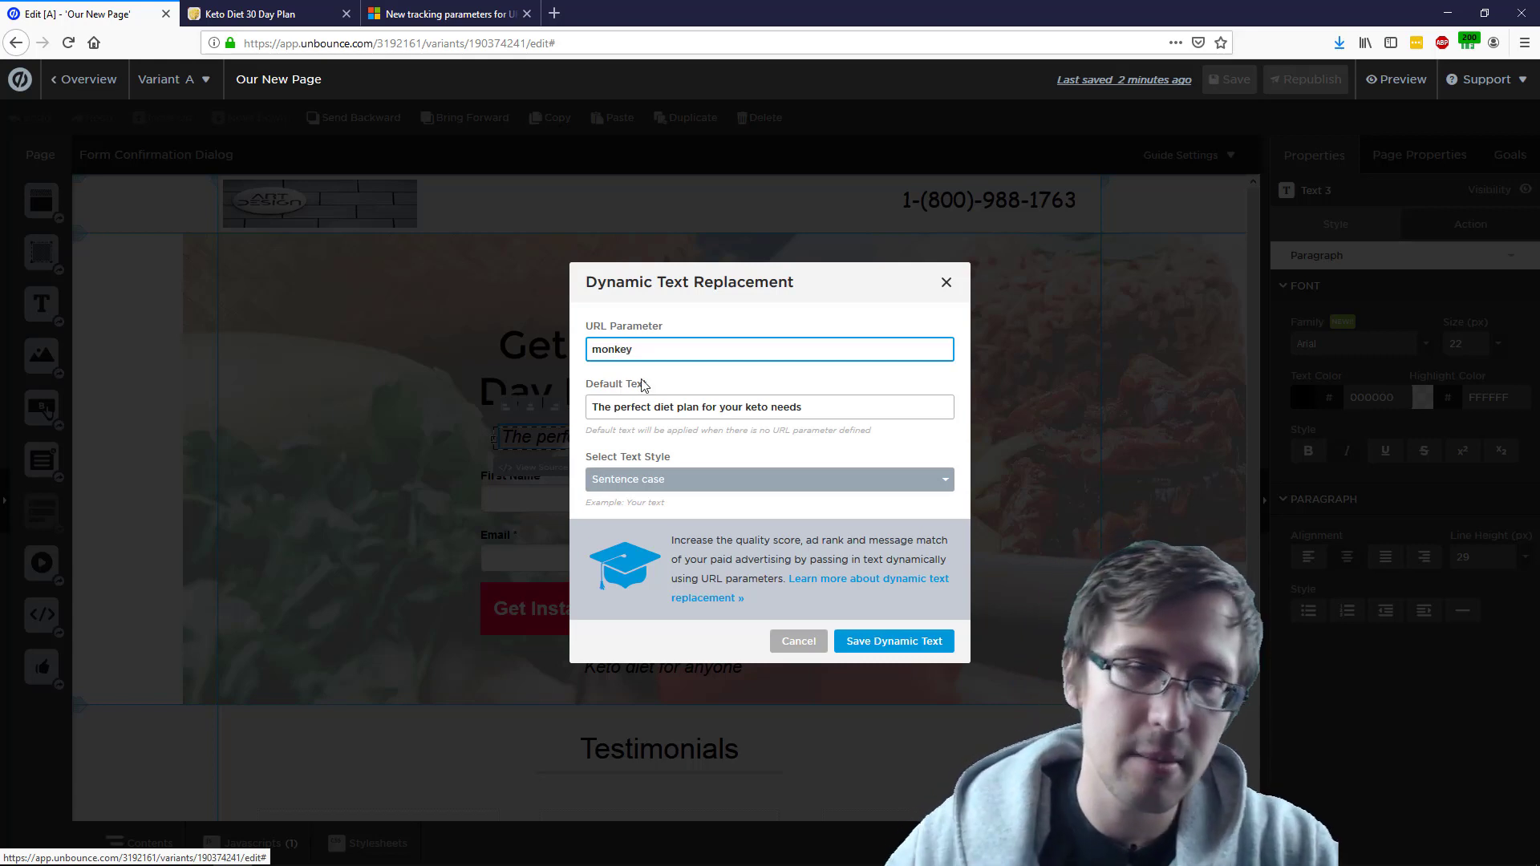
{"action": "left_click", "coordinate": [896, 643]}
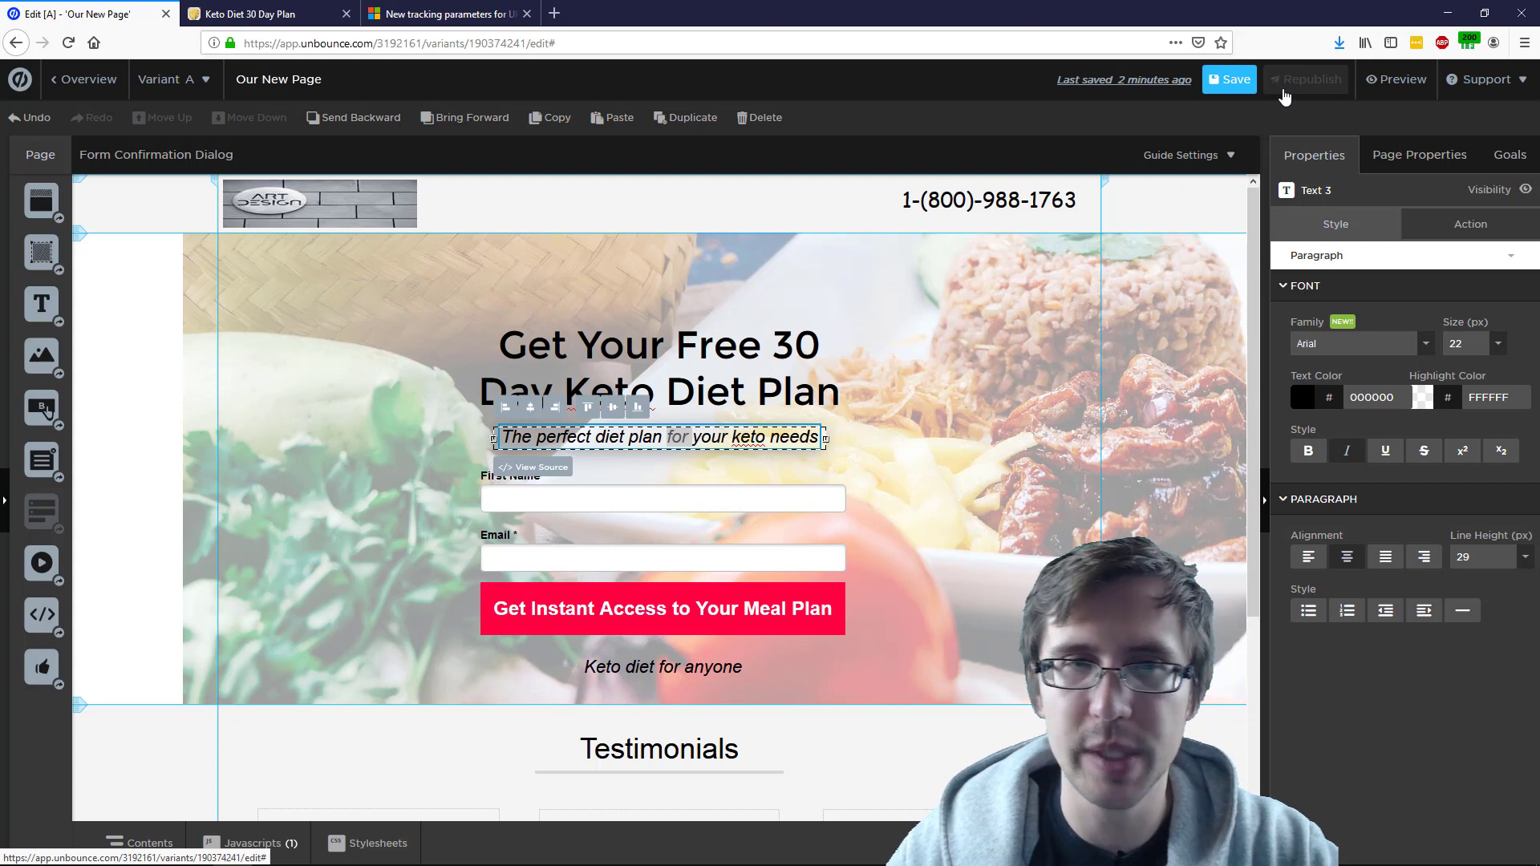
- Save and republish the landing page, and append "&" to the live page's address while it publishes
{"action": "left_click", "coordinate": [1248, 85]}
{"action": "left_click", "coordinate": [1306, 78]}
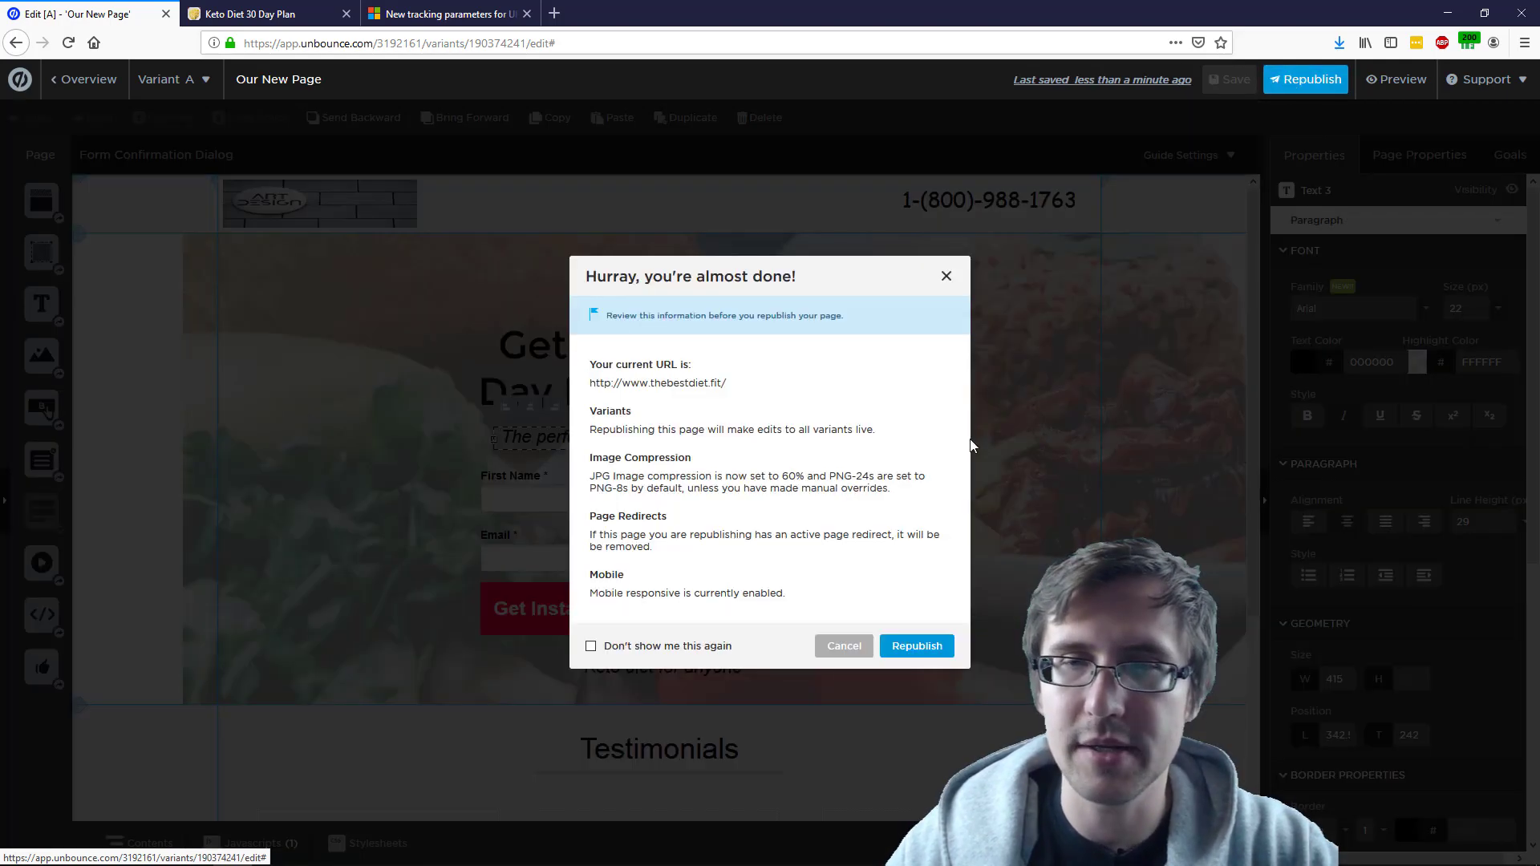
{"action": "left_click", "coordinate": [913, 644]}
{"action": "left_click", "coordinate": [265, 14]}
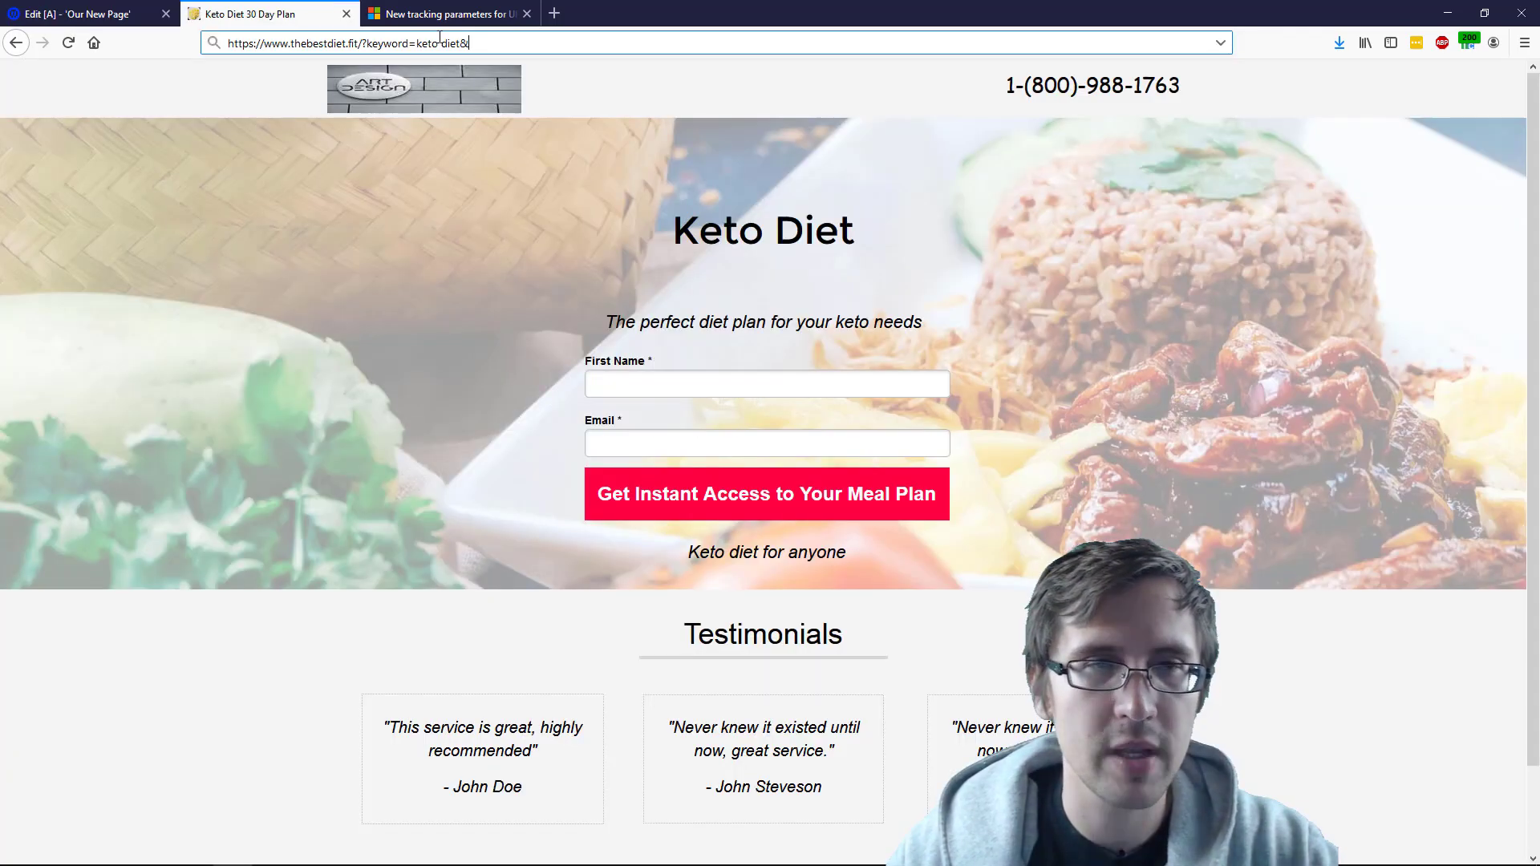
{"action": "left_click", "coordinate": [80, 14]}
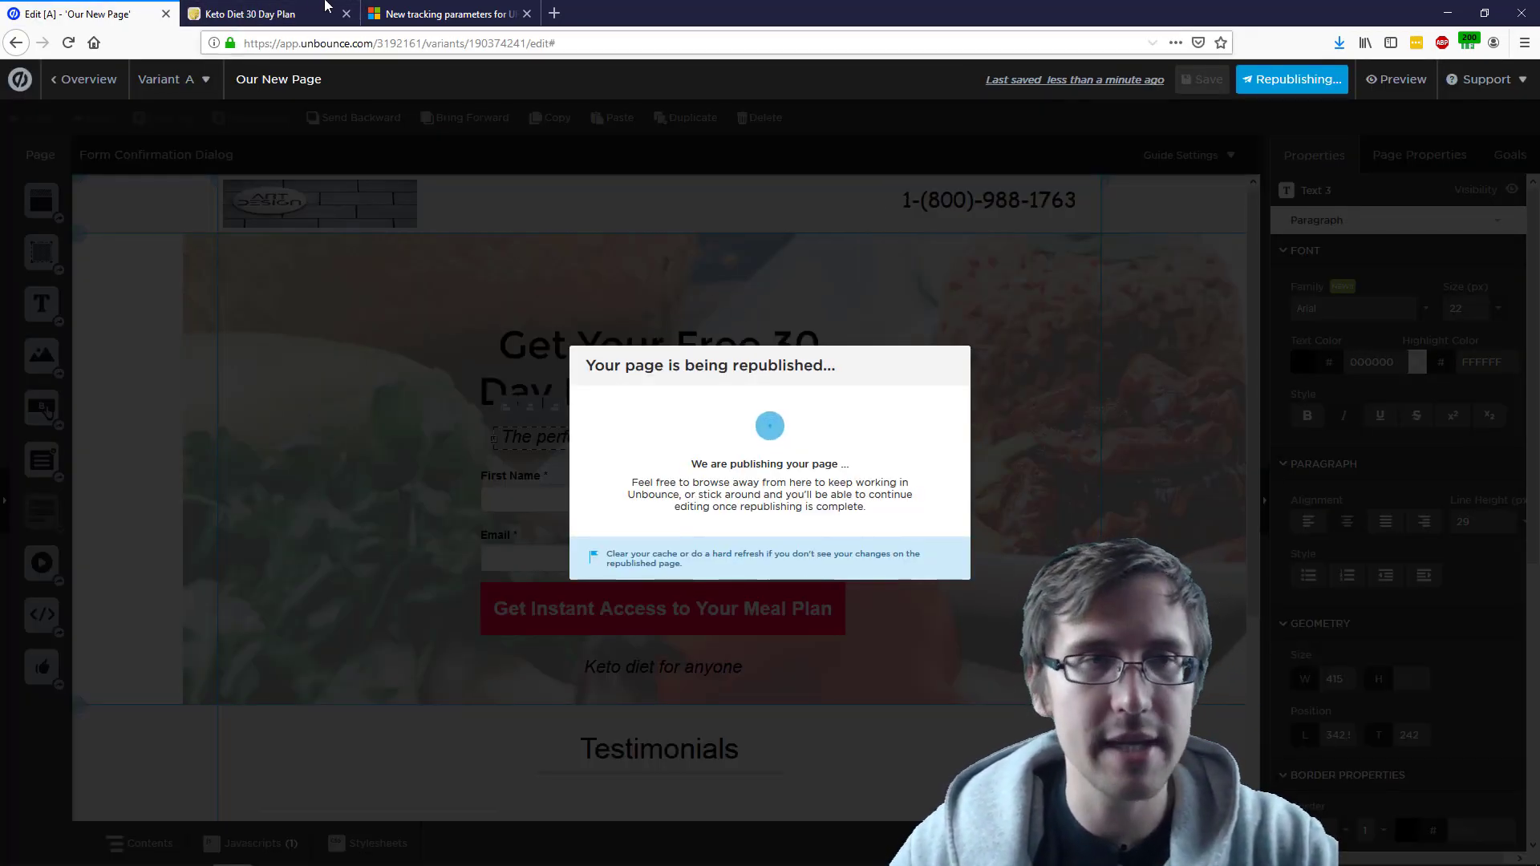
{"action": "left_click", "coordinate": [261, 9]}
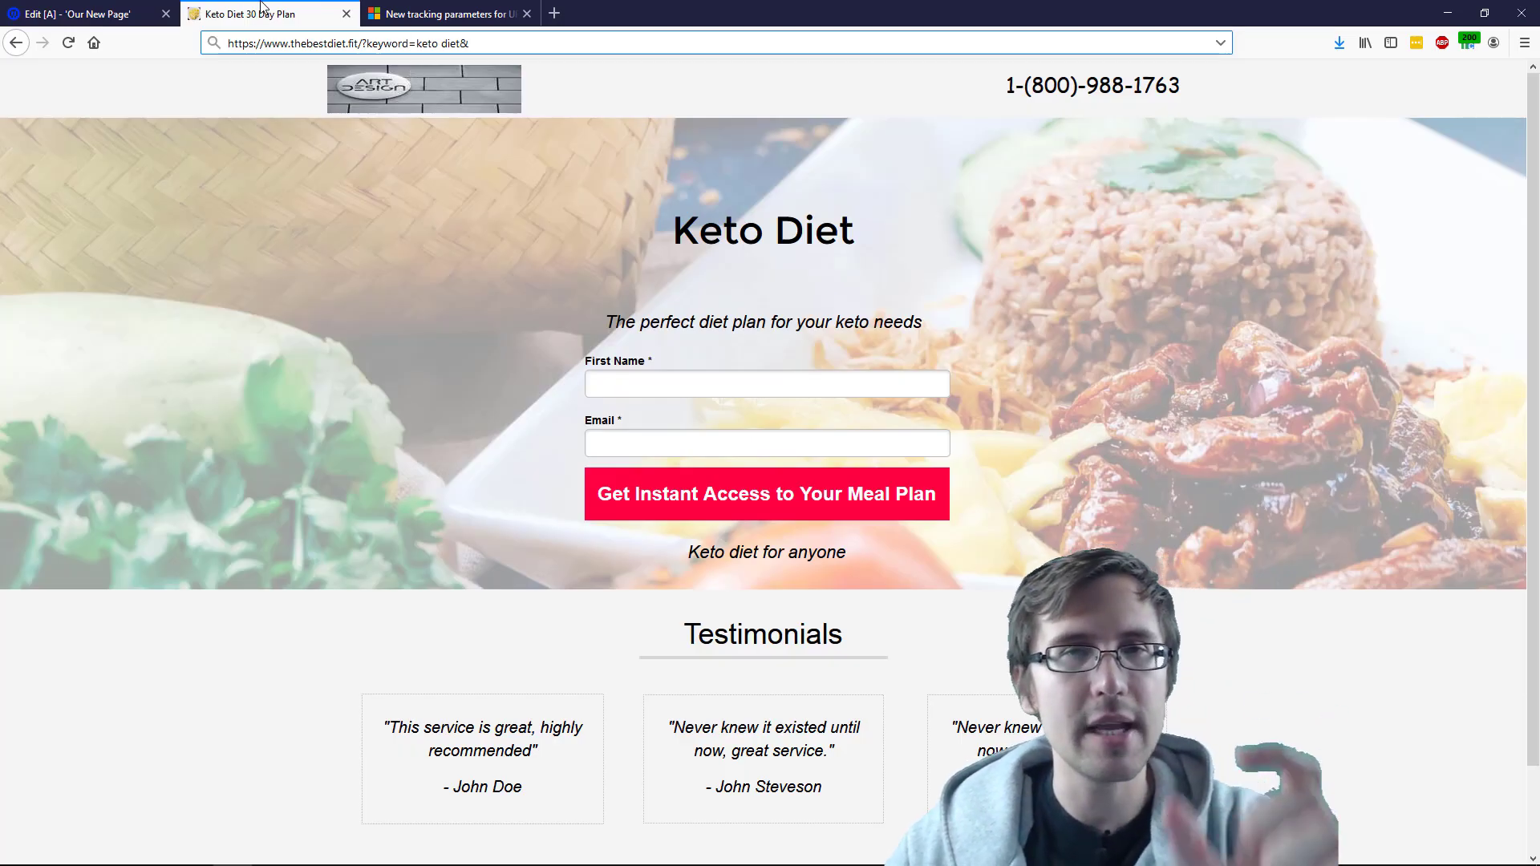
{"action": "left_click", "coordinate": [100, 9]}
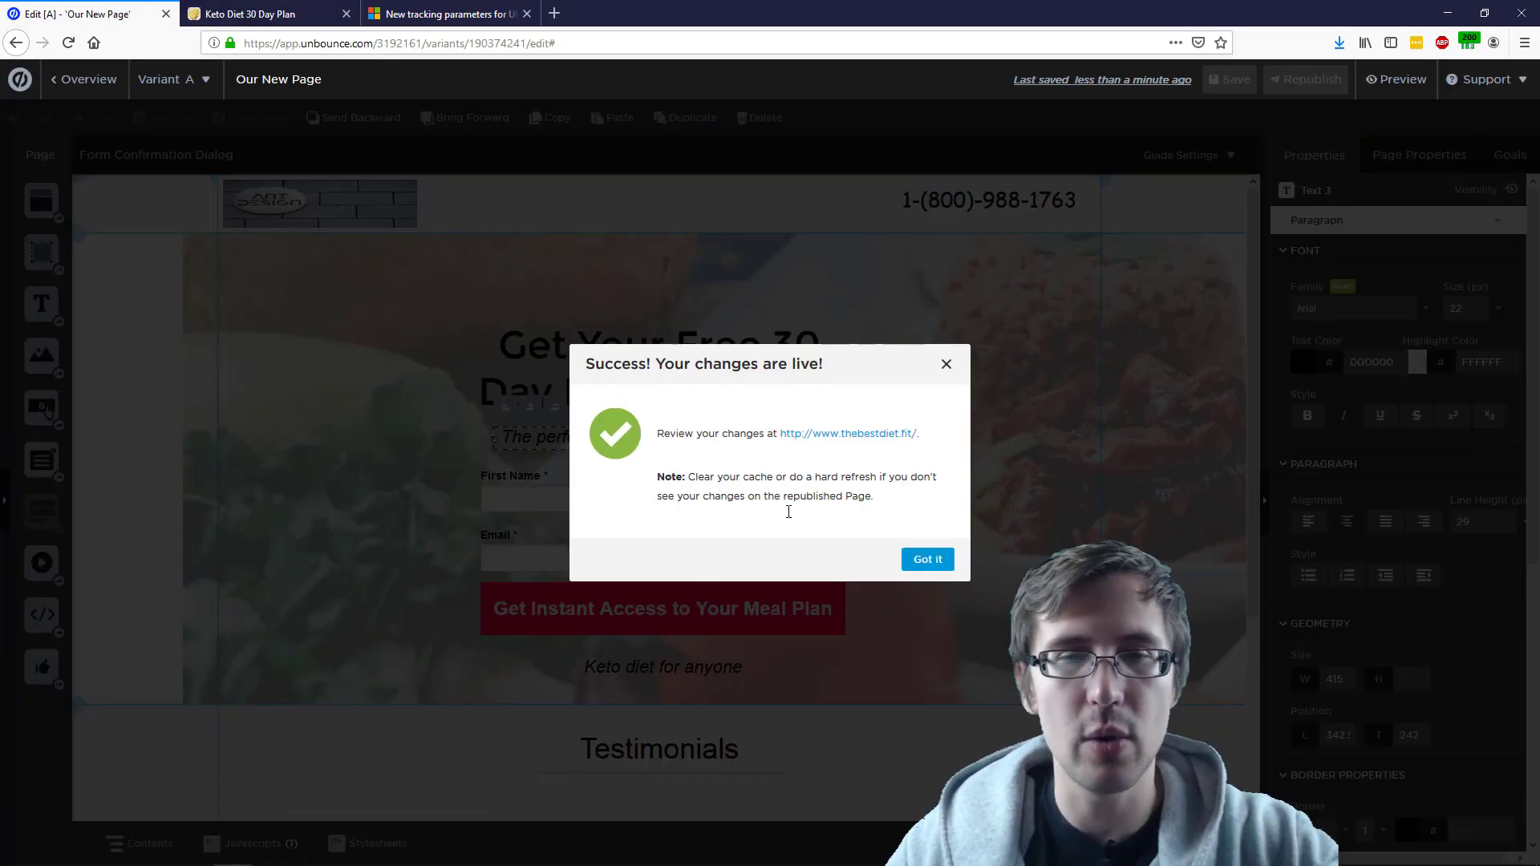
{"action": "left_click", "coordinate": [925, 556]}
- Check the subheadline's URL parameter in the editor and load the live page with "monkey={querystring}" added after the "&" in its address
{"action": "triple_click", "coordinate": [656, 454]}
{"action": "left_click", "coordinate": [653, 464]}
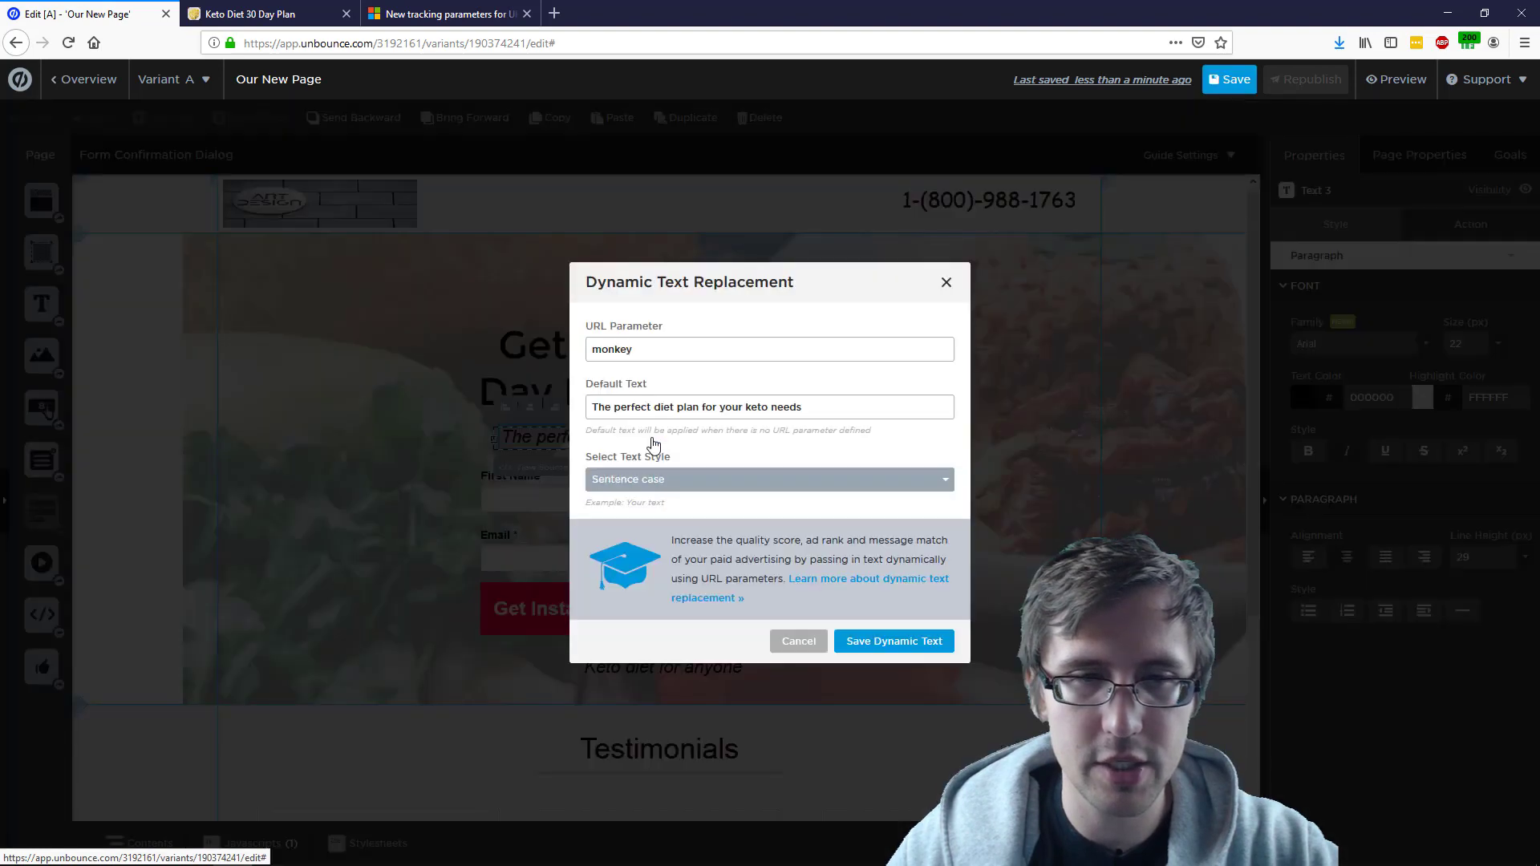
{"action": "left_click", "coordinate": [250, 14]}
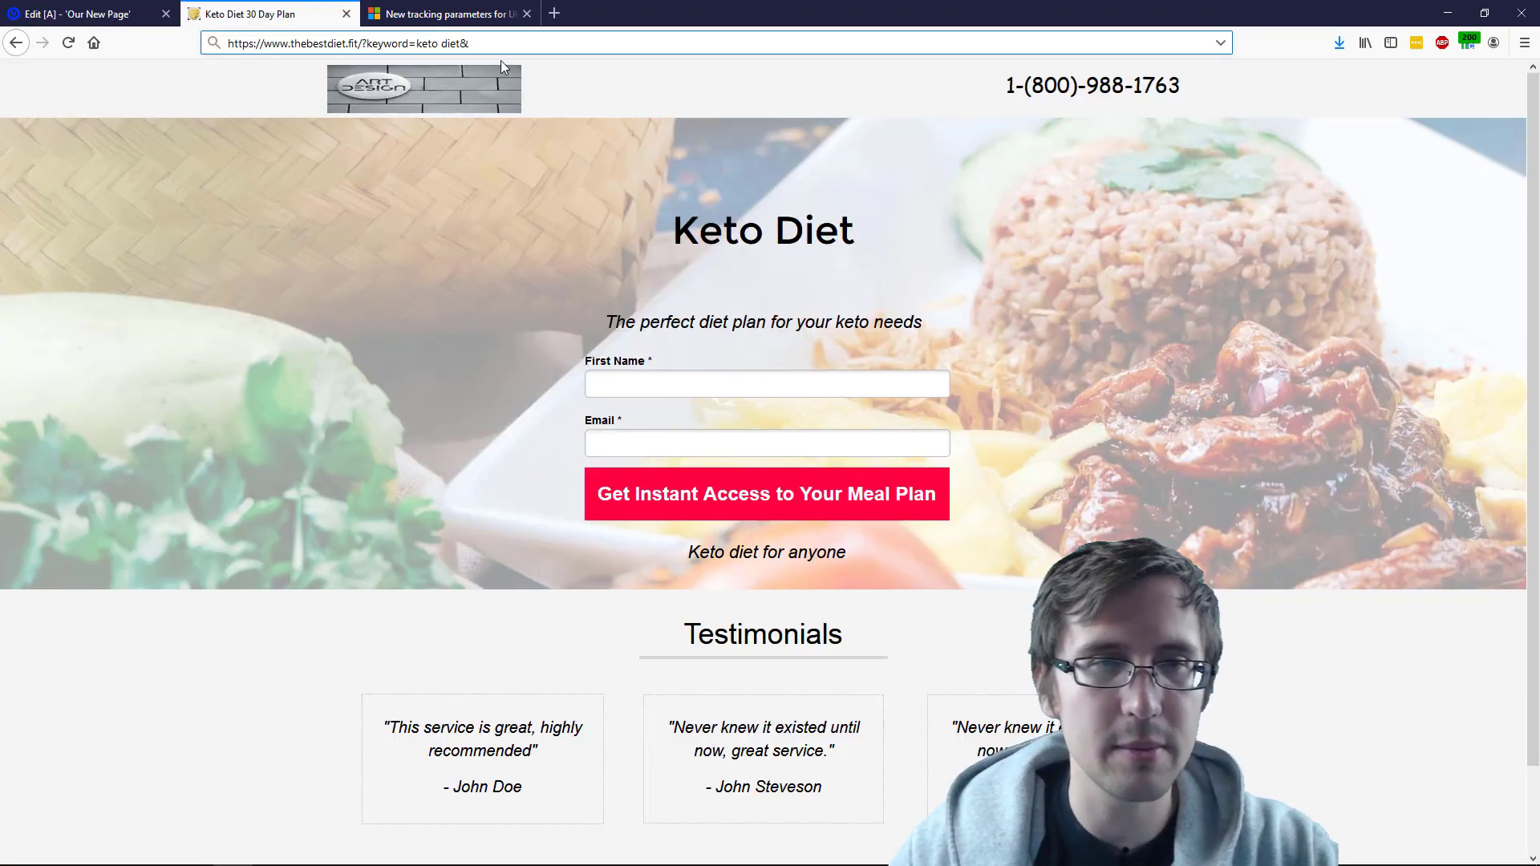
{"action": "type", "text": "monk"}
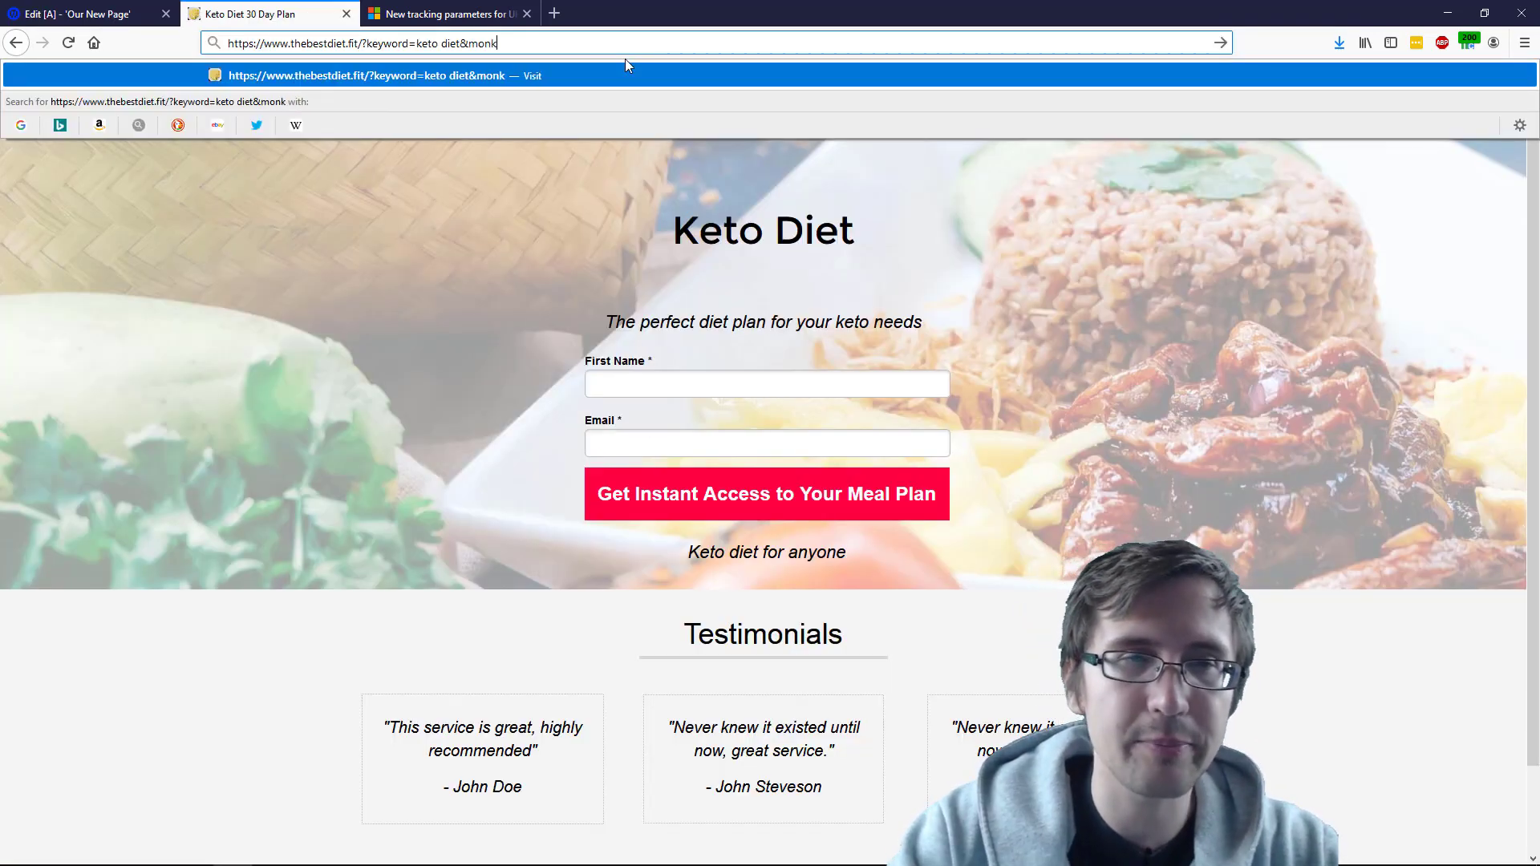
{"action": "type", "text": "ey="}
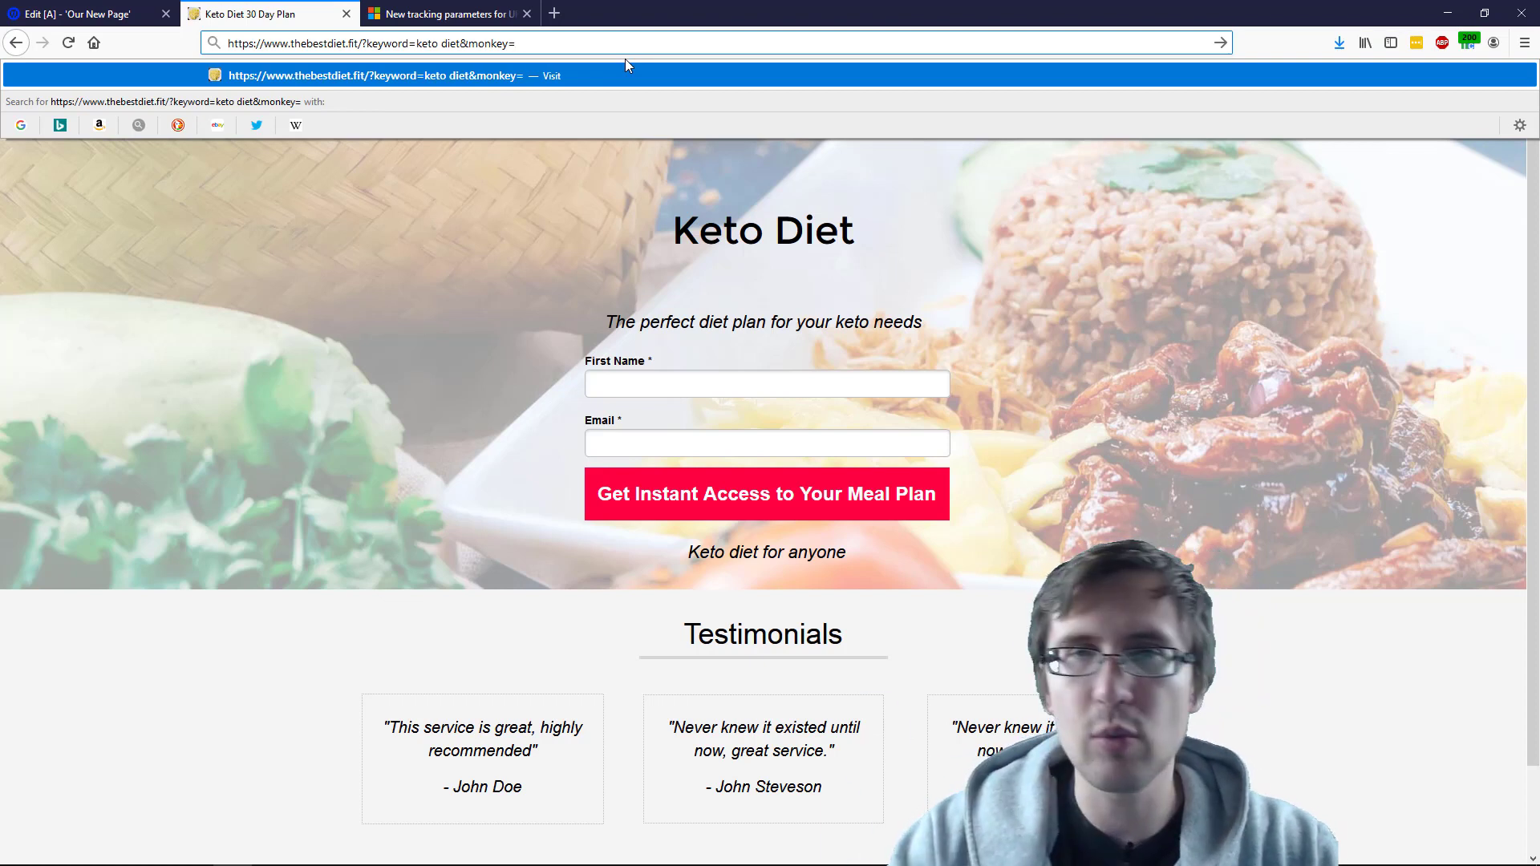
{"action": "type", "text": "{"}
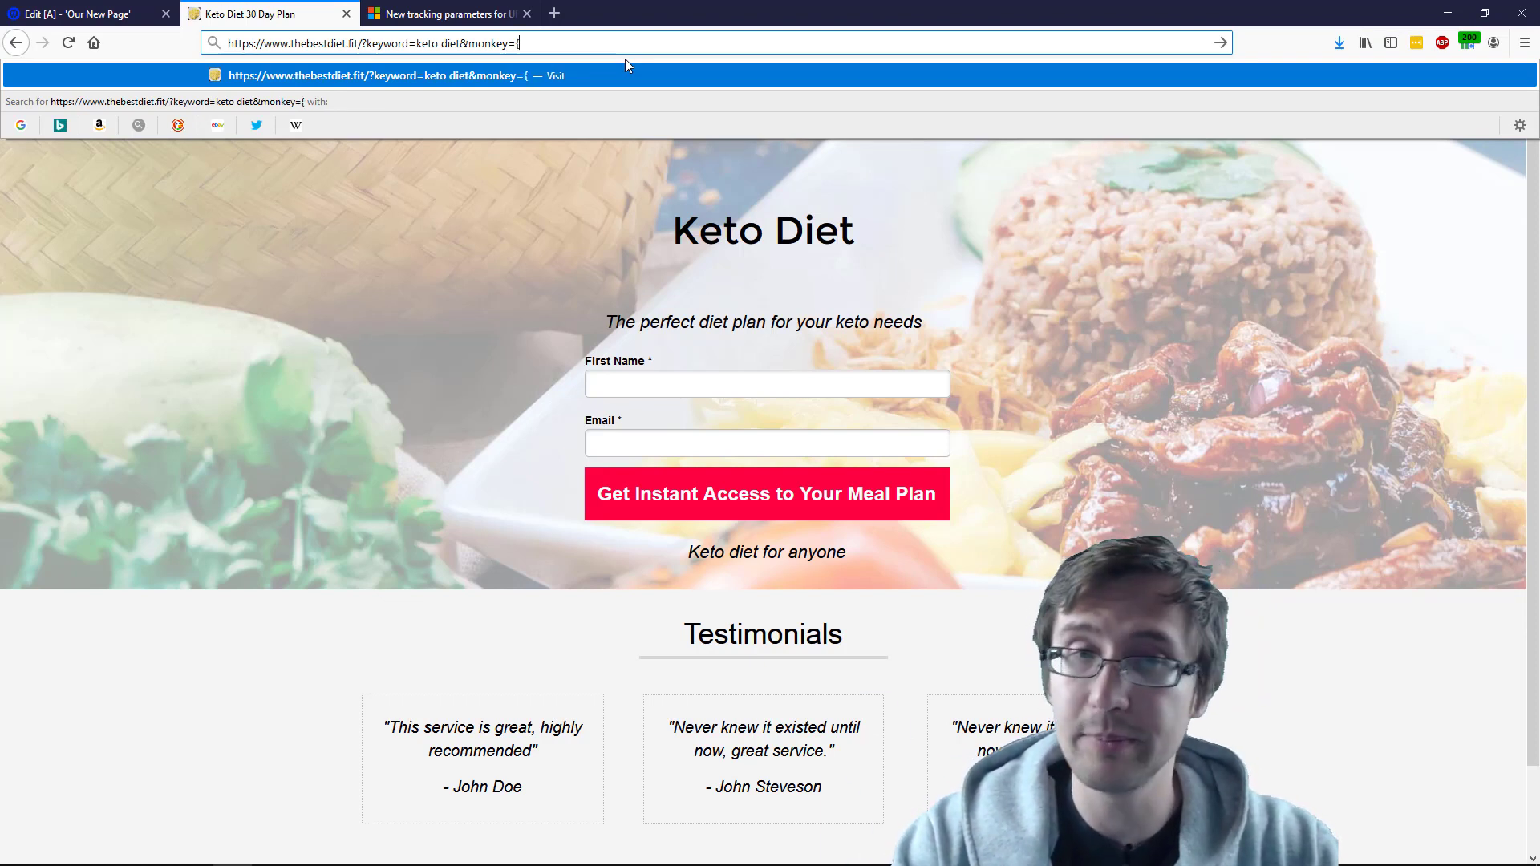
{"action": "type", "text": "querystring}"}
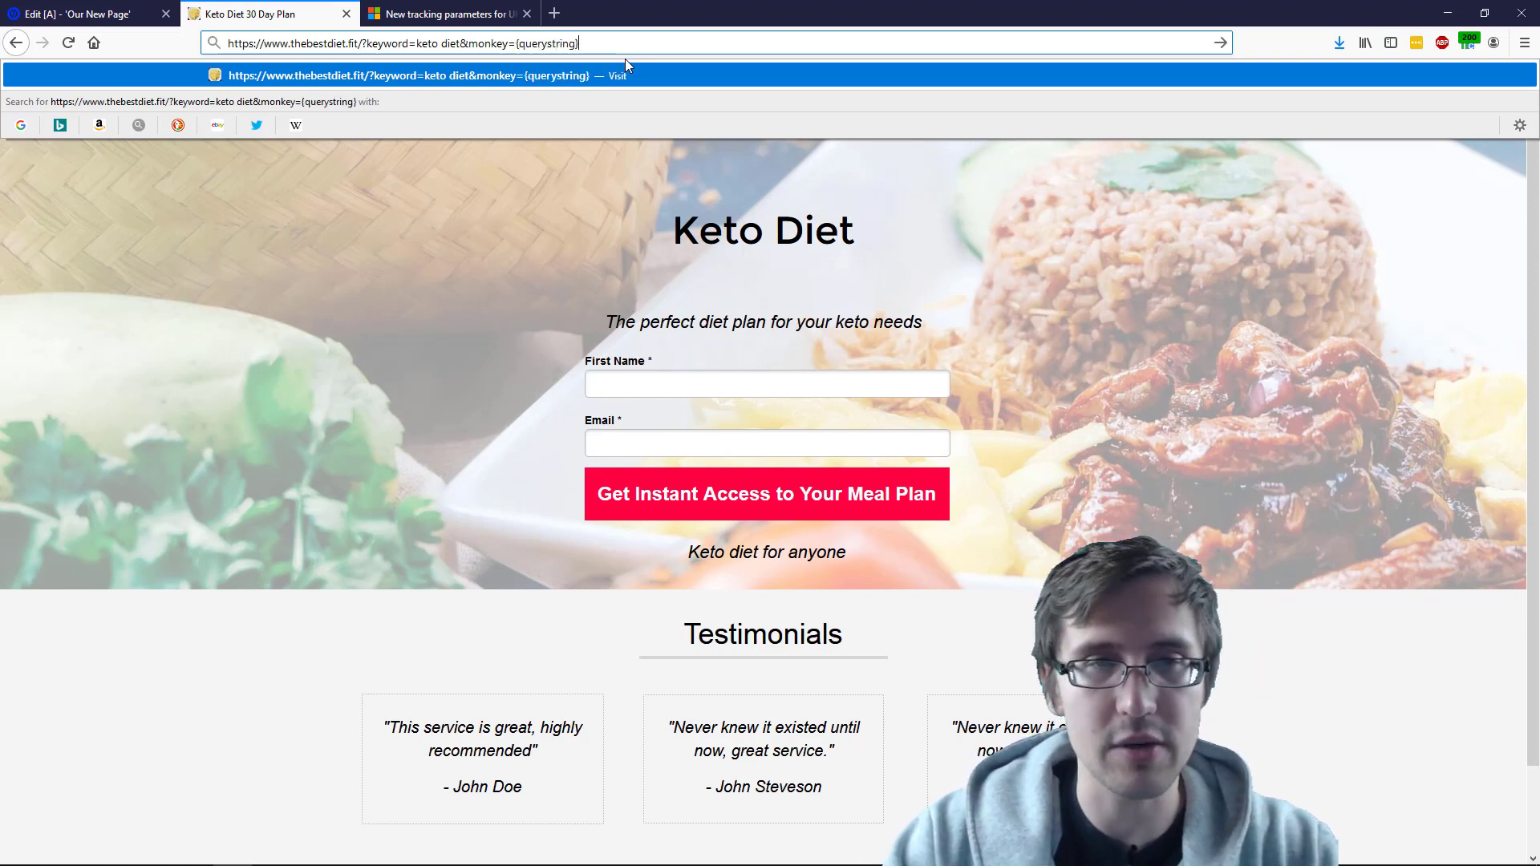
{"action": "key", "text": "Return"}
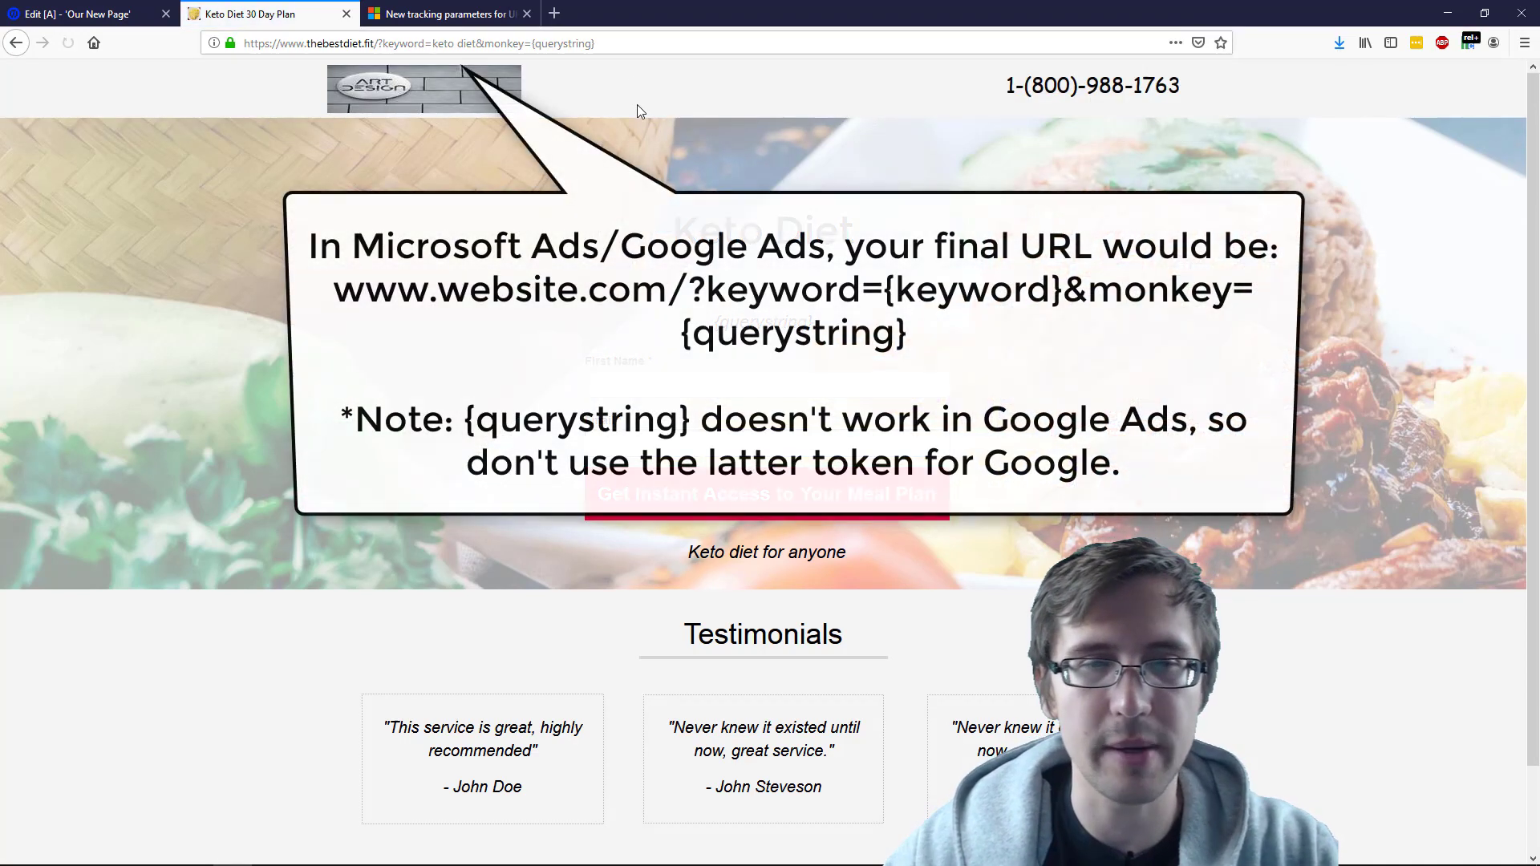
- Replace the monkey parameter's value with "hello i would like to know how to lose weight" and load the page
{"action": "left_click", "coordinate": [610, 43]}
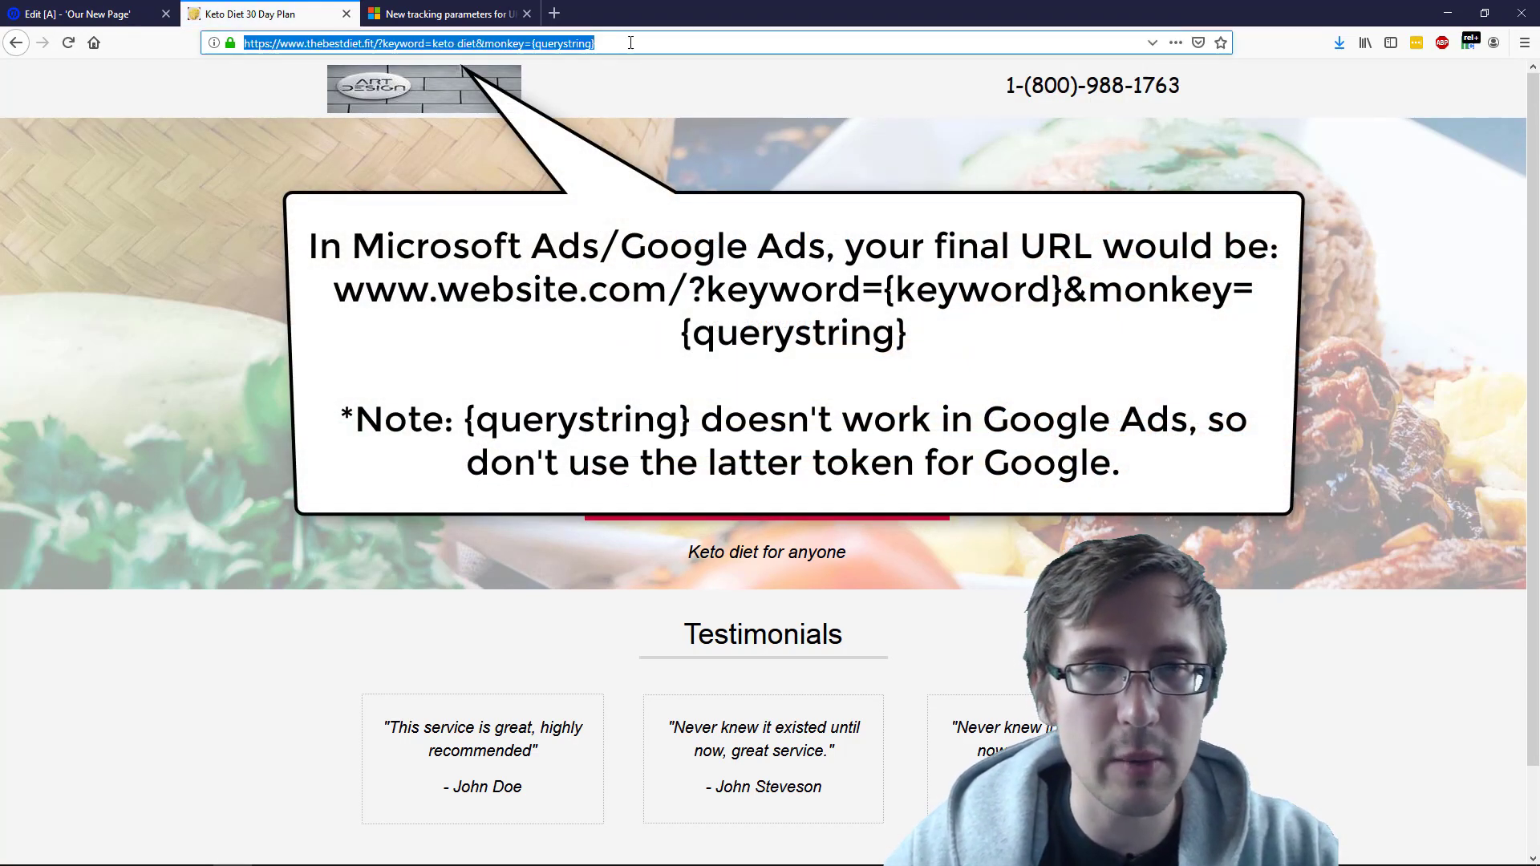
{"action": "key", "text": "Return"}
{"action": "left_click", "coordinate": [608, 49]}
{"action": "key", "text": "Return"}
{"action": "left_click", "coordinate": [614, 48]}
{"action": "left_click_drag", "start_coordinate": [614, 48], "coordinate": [532, 45]}
{"action": "type", "text": "he"}
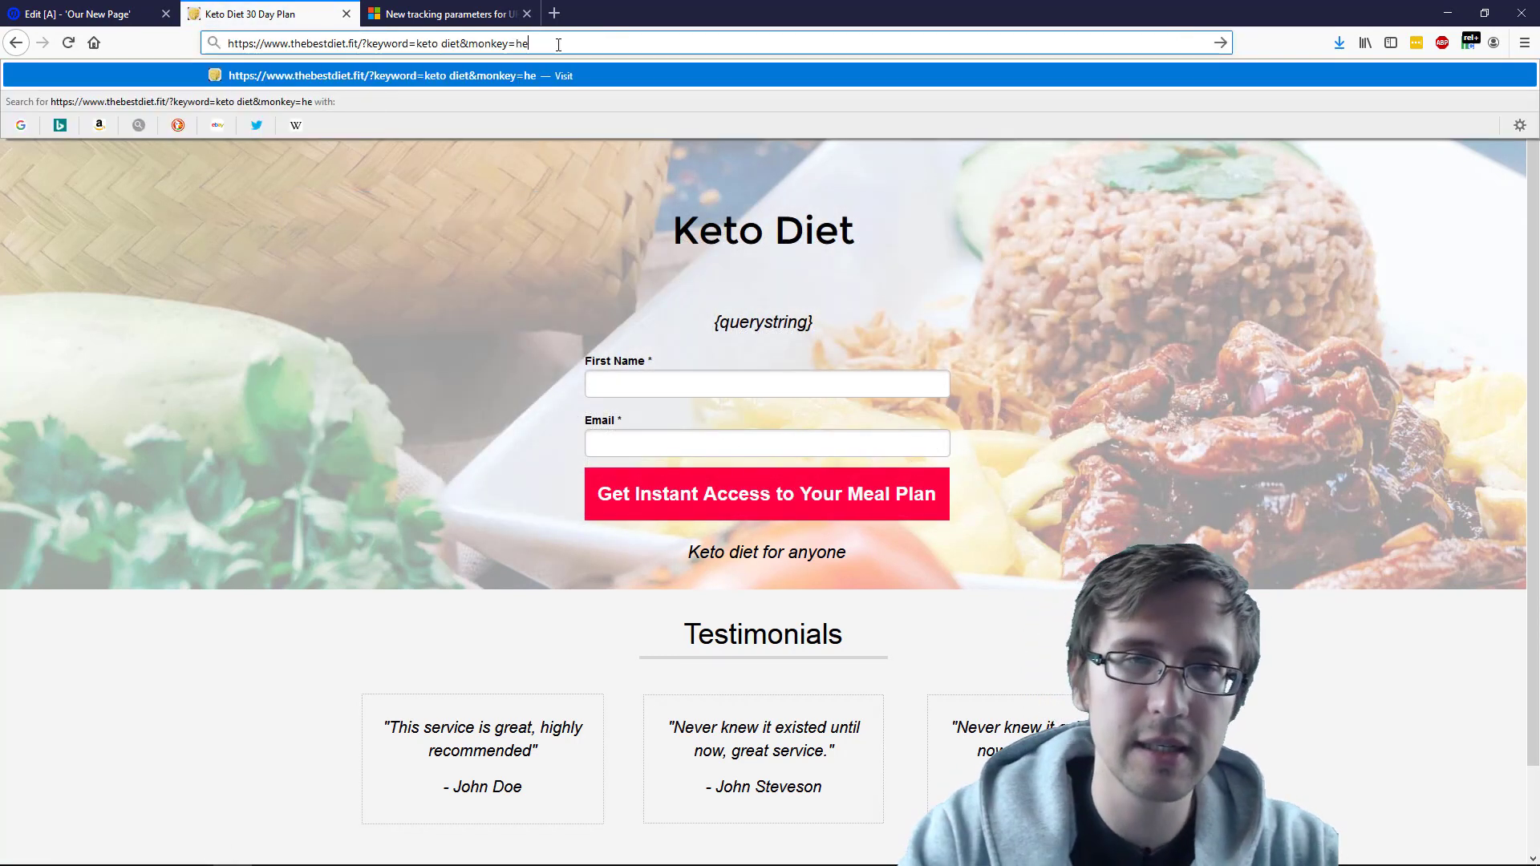
{"action": "type", "text": "llo i would li"}
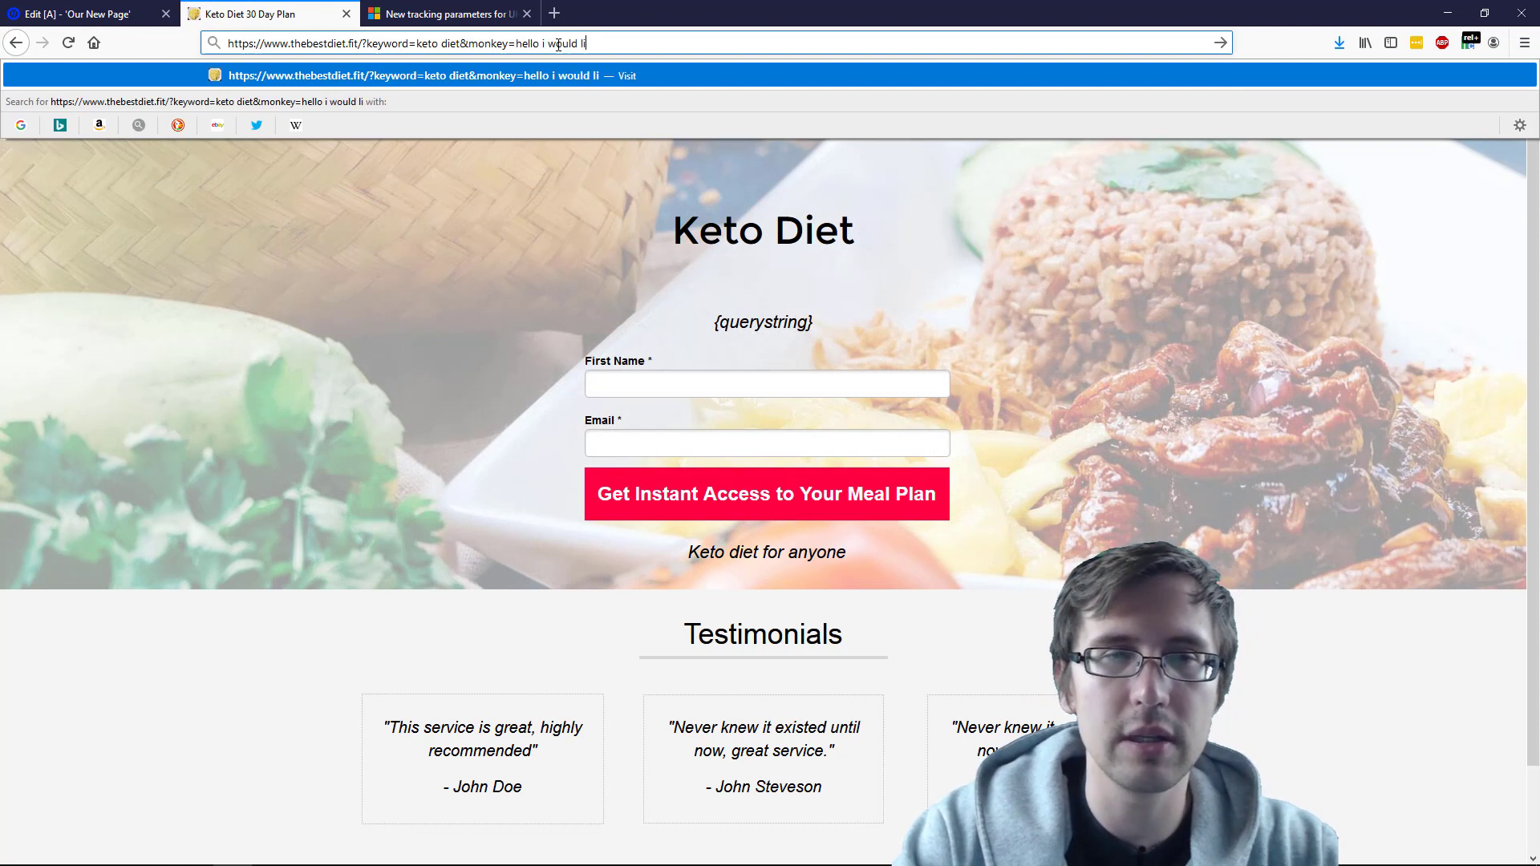
{"action": "type", "text": "ke to know how to lose weight"}
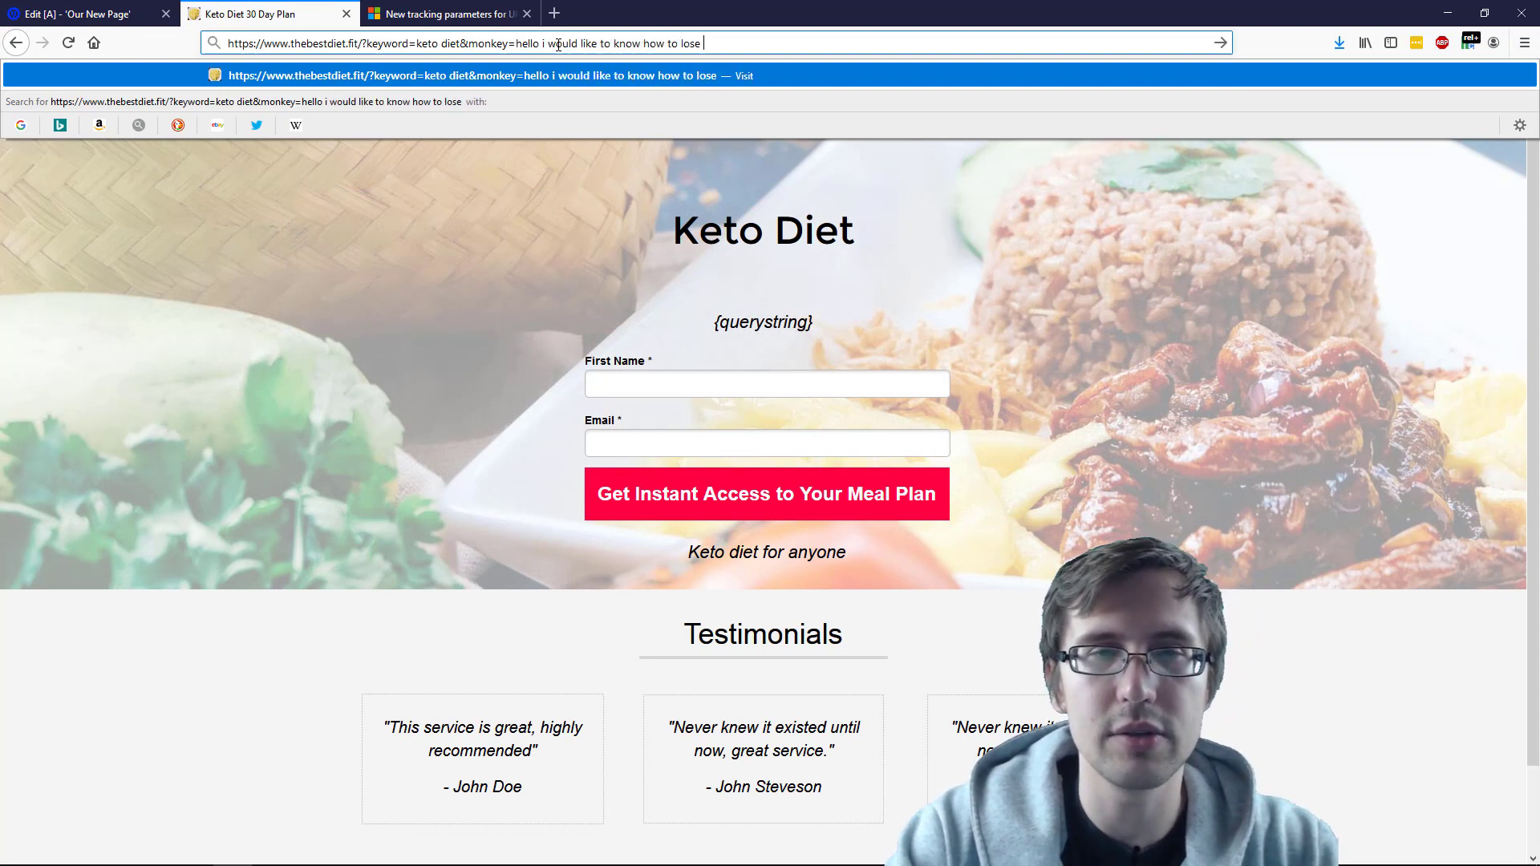
{"action": "key", "text": "Return"}
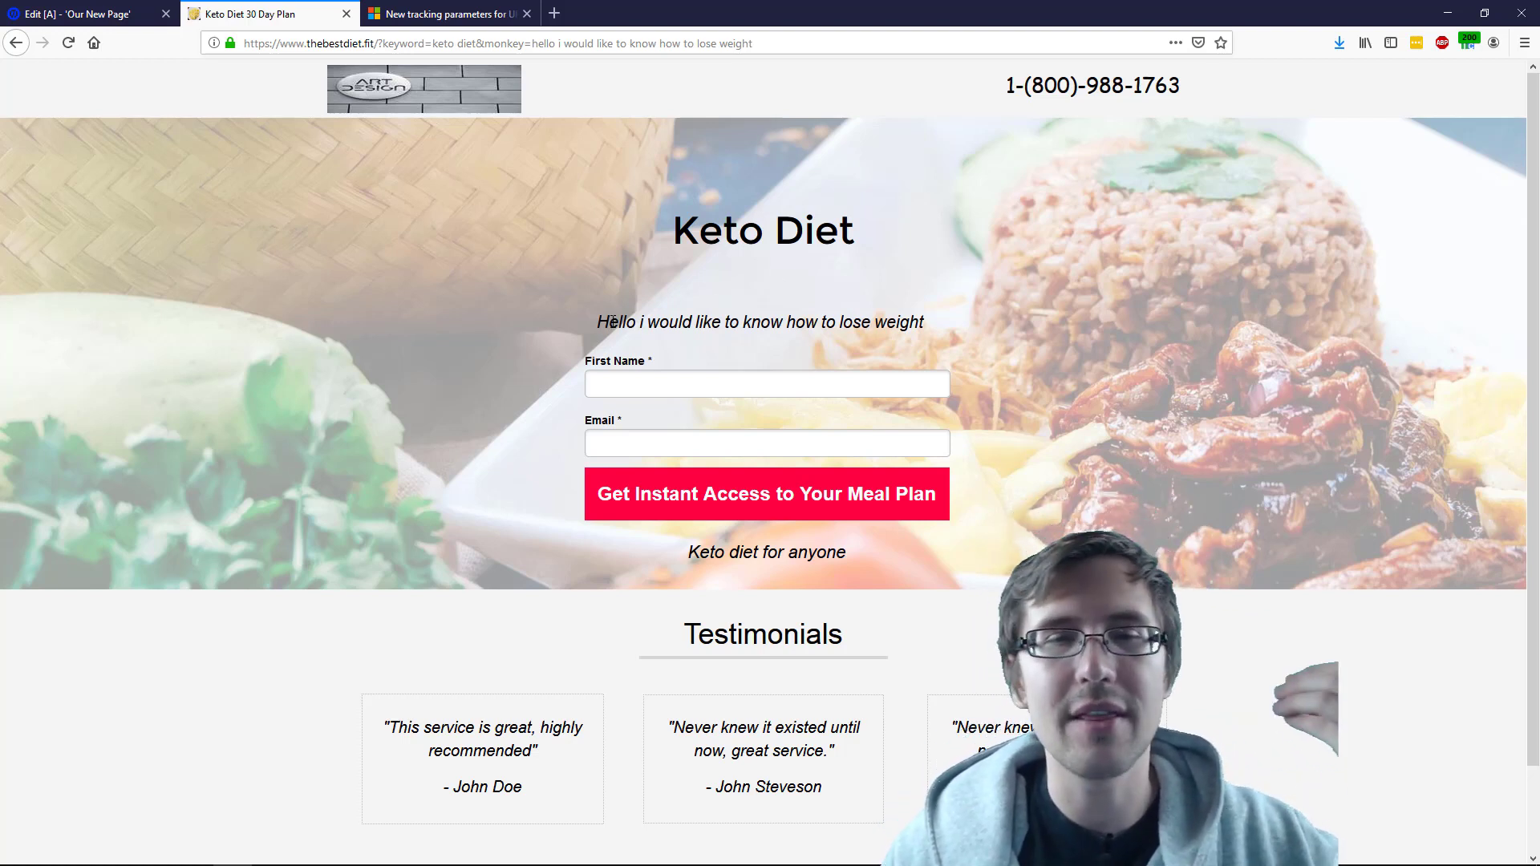
- Examine the subheadline and the line below the form button on the live page
{"action": "left_click_drag", "start_coordinate": [609, 322], "coordinate": [858, 373]}
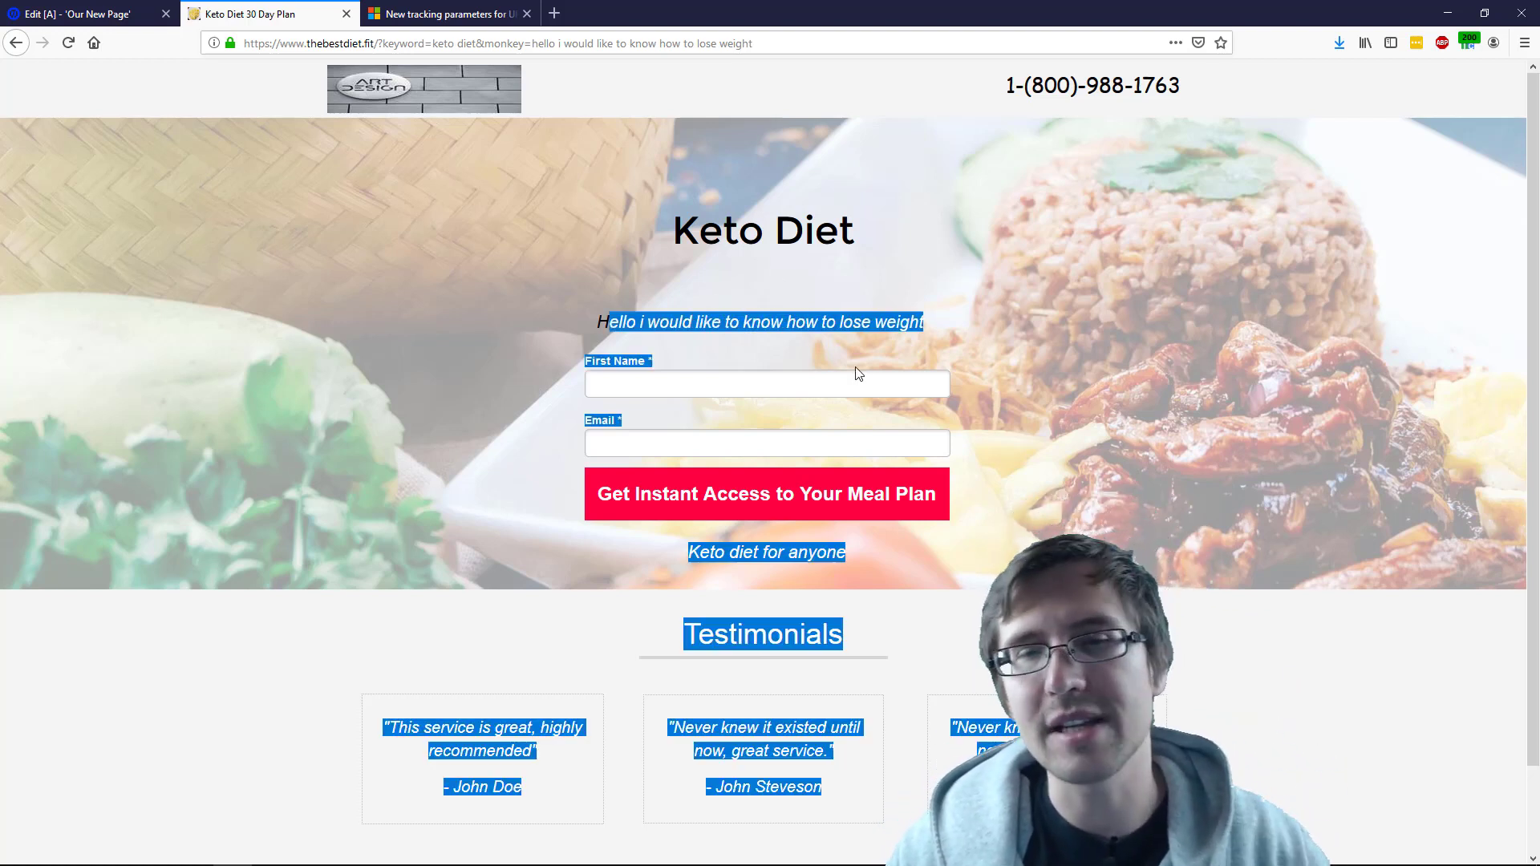
{"action": "left_click", "coordinate": [906, 234]}
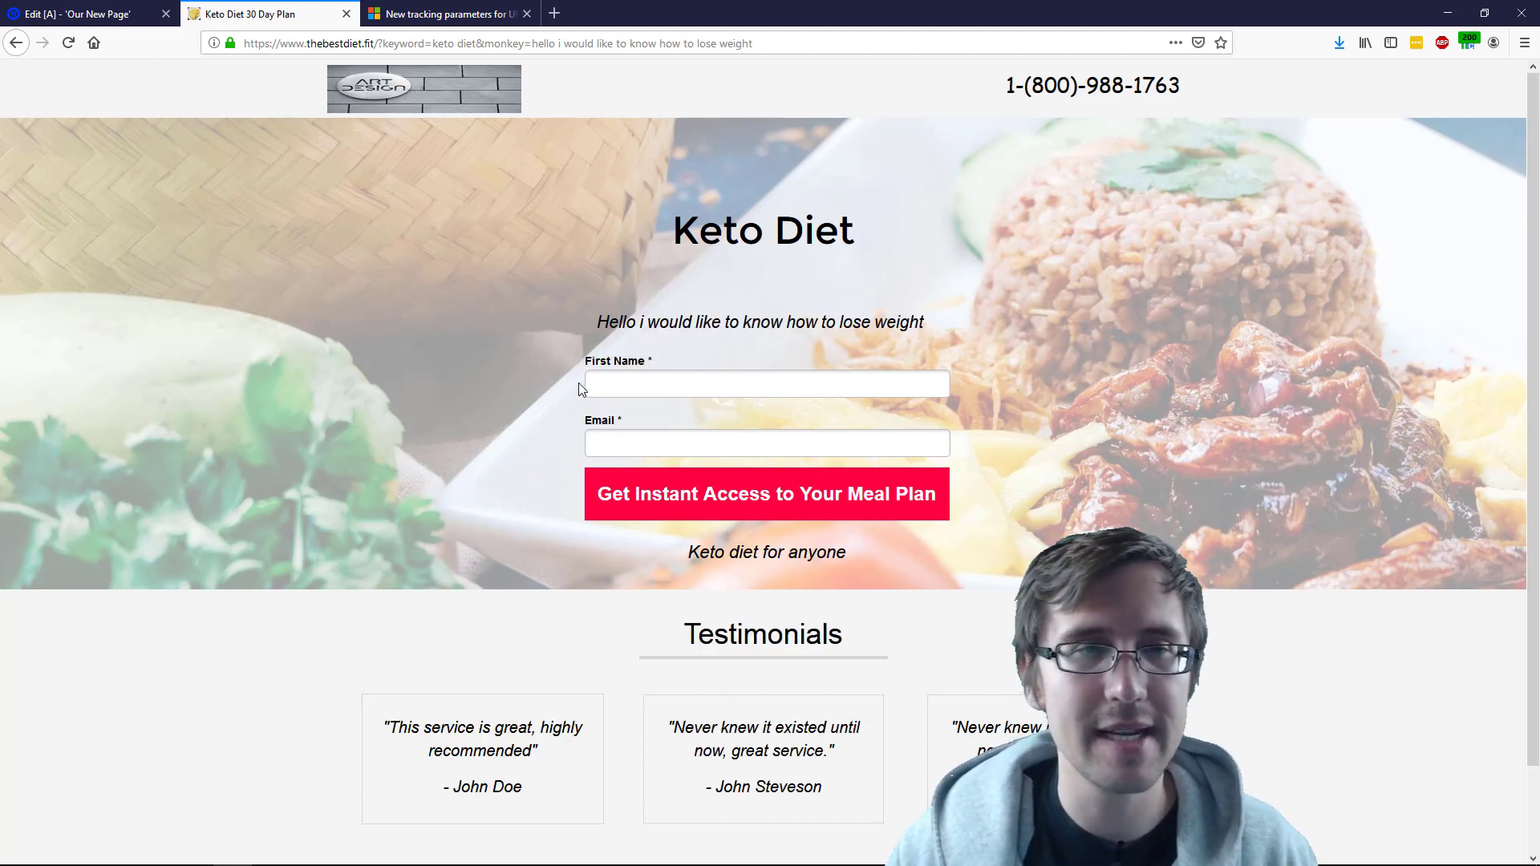
{"action": "left_click_drag", "start_coordinate": [700, 554], "coordinate": [828, 556]}
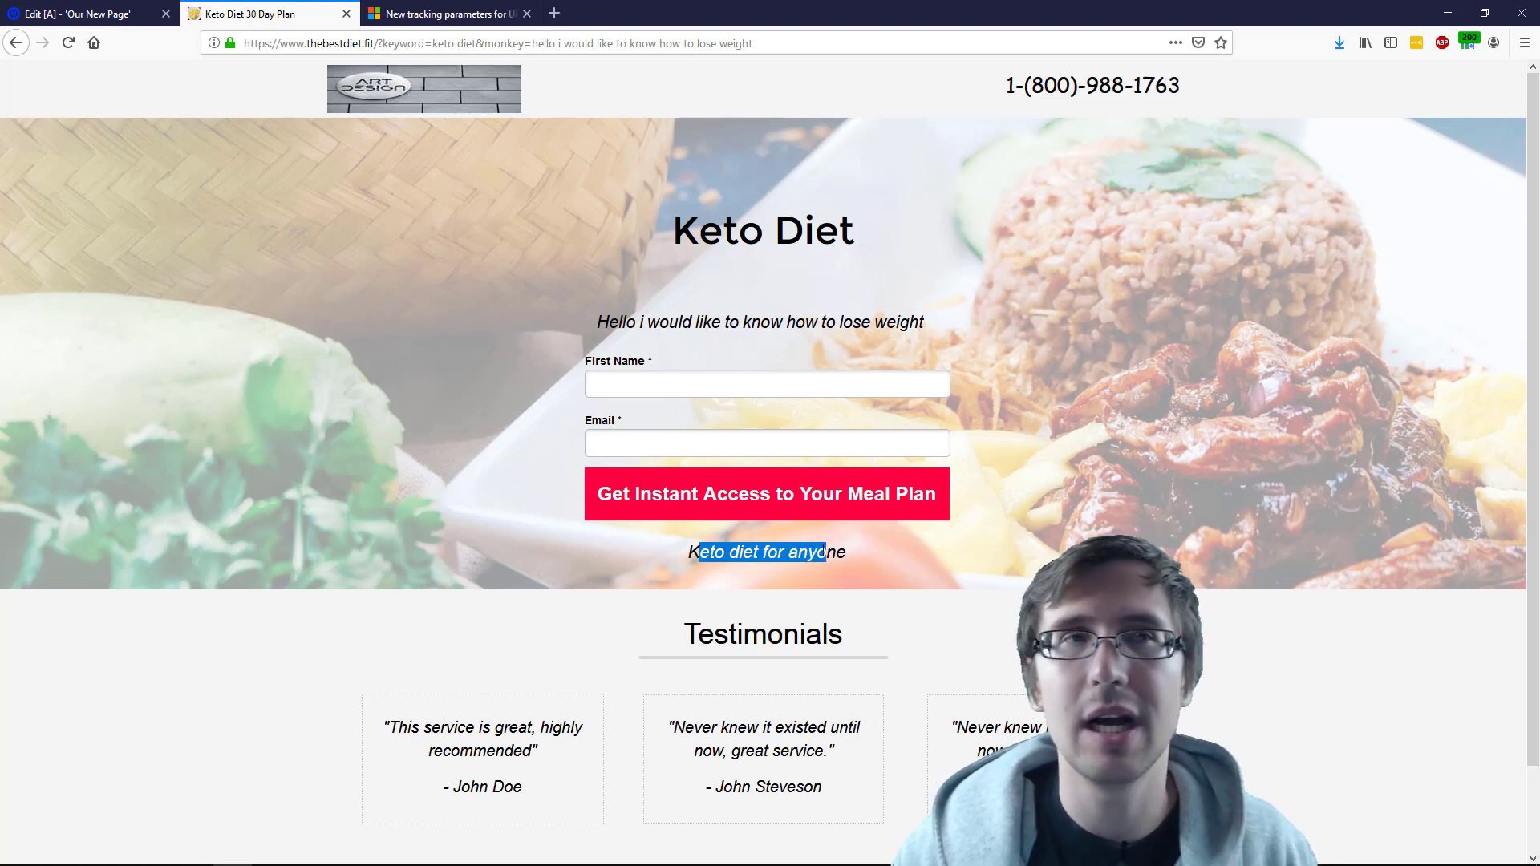
- In the page editor, check the URL parameter of the dynamic word "anyone" and close its settings without changes
{"action": "left_click", "coordinate": [113, 8]}
{"action": "left_click", "coordinate": [813, 642]}
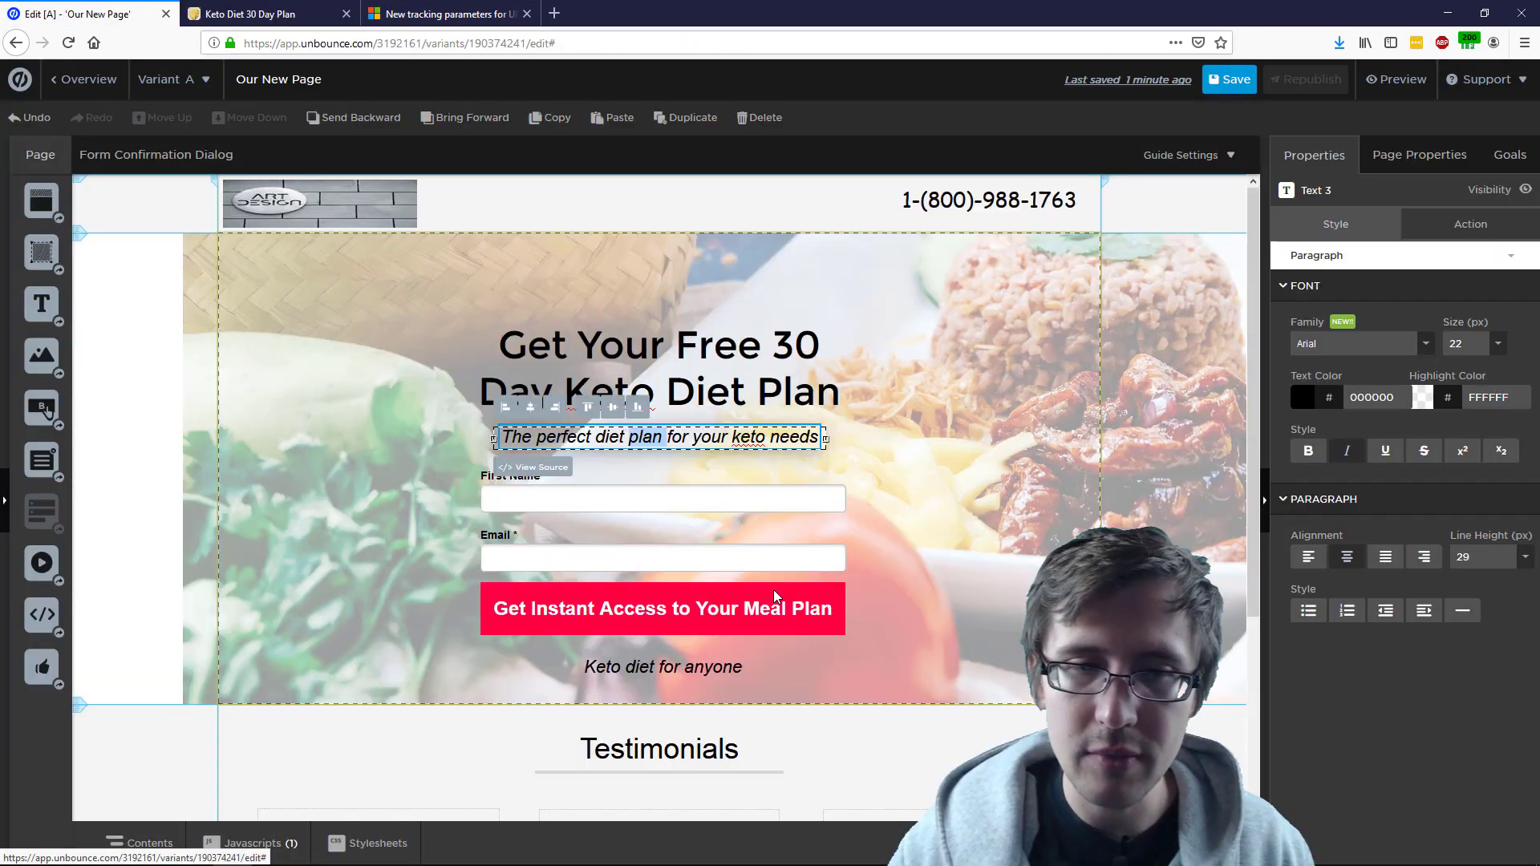
{"action": "double_click", "coordinate": [642, 670]}
{"action": "left_click", "coordinate": [724, 673]}
{"action": "double_click", "coordinate": [620, 348]}
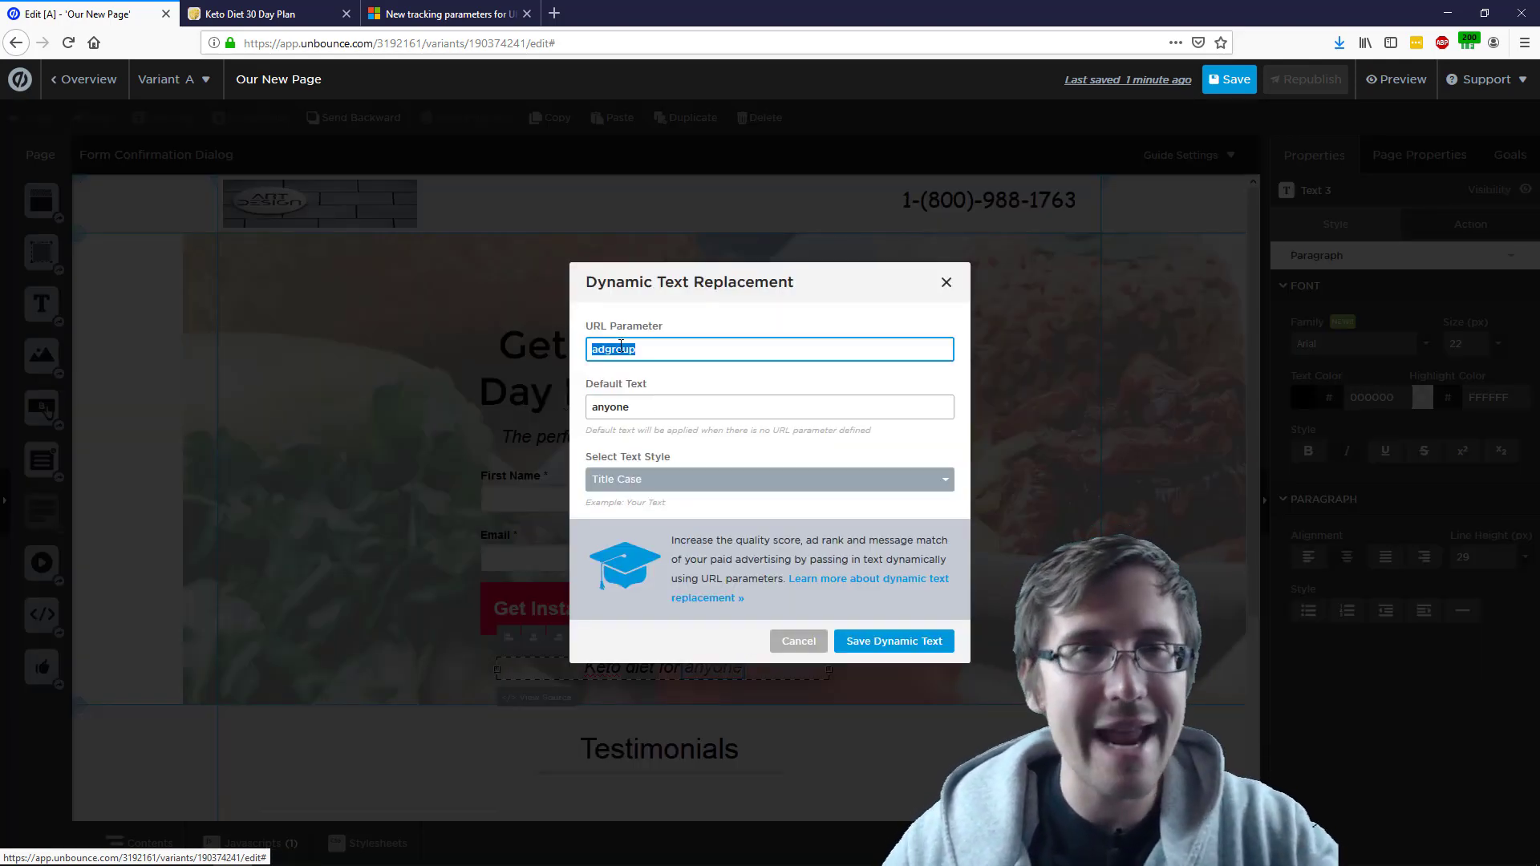
{"action": "left_click", "coordinate": [946, 282]}
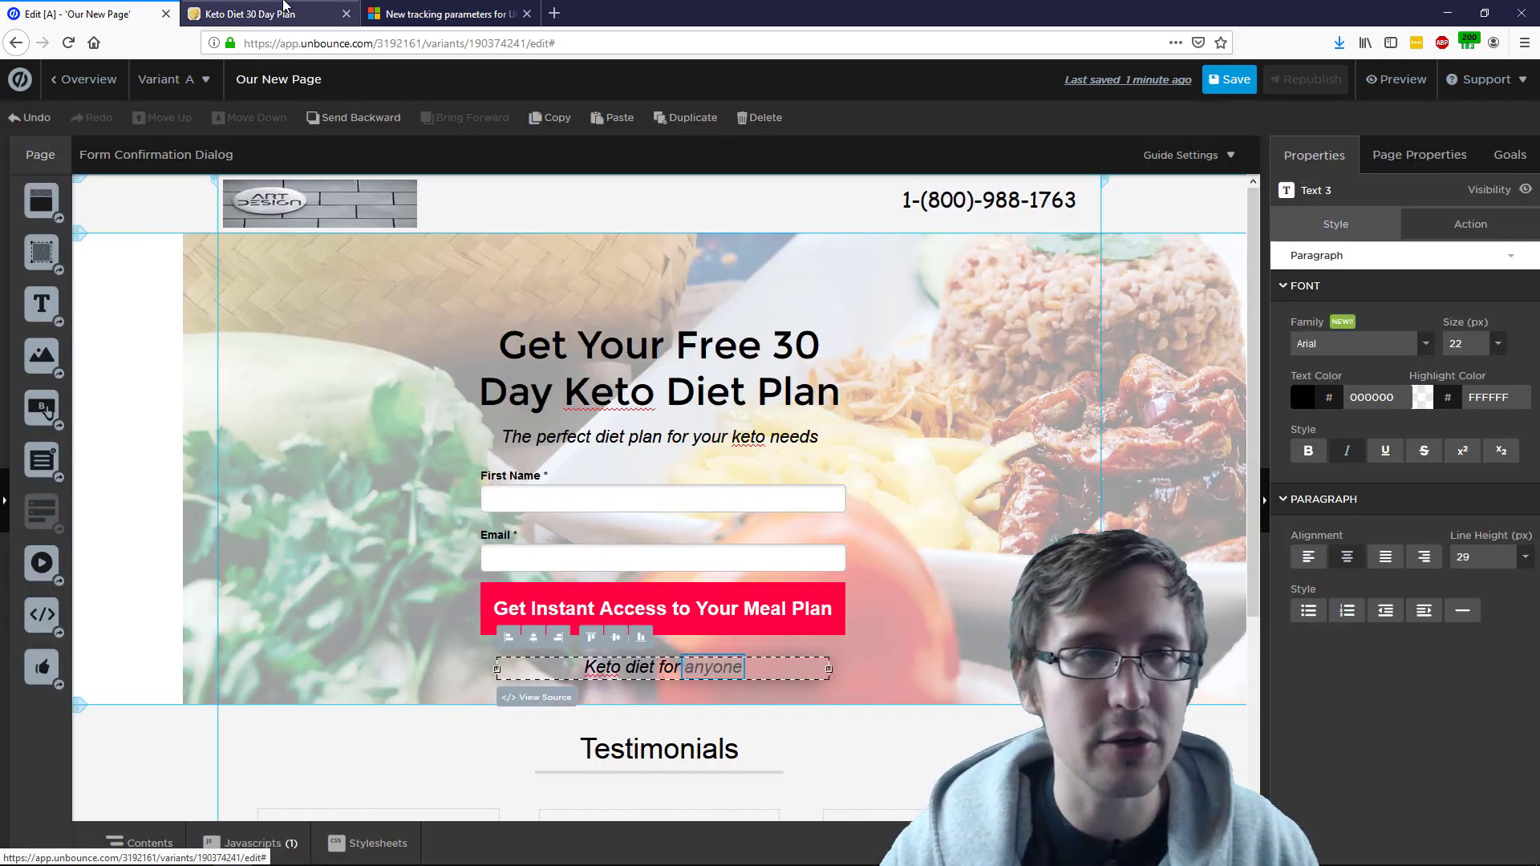
- Append "&adgroup=" to the end of the live landing page's address
{"action": "left_click", "coordinate": [285, 6]}
{"action": "left_click", "coordinate": [803, 43]}
{"action": "left_click", "coordinate": [803, 43]}
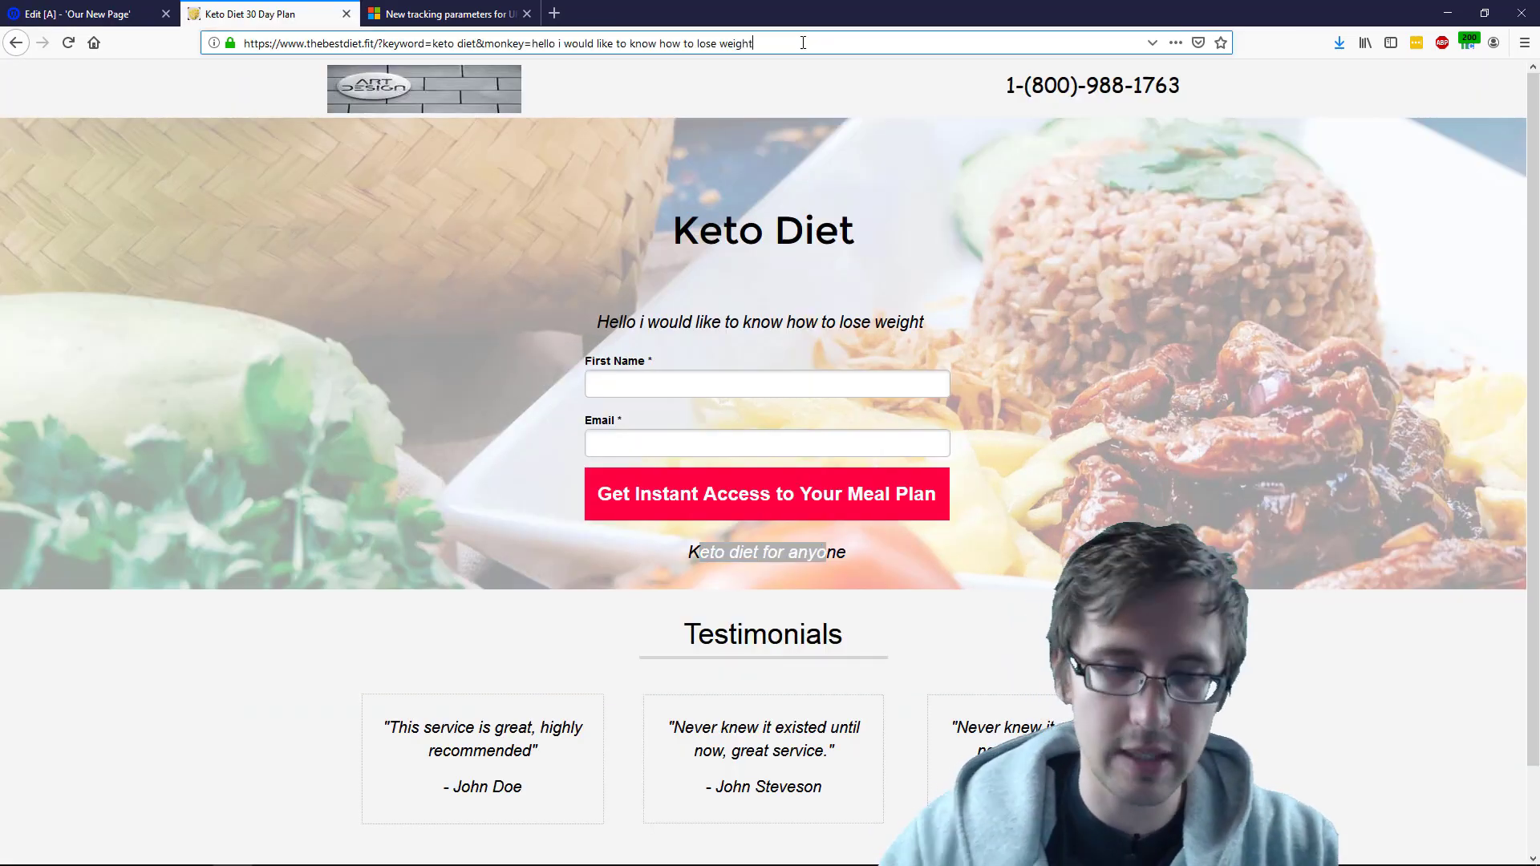
{"action": "type", "text": "&adgroup="}
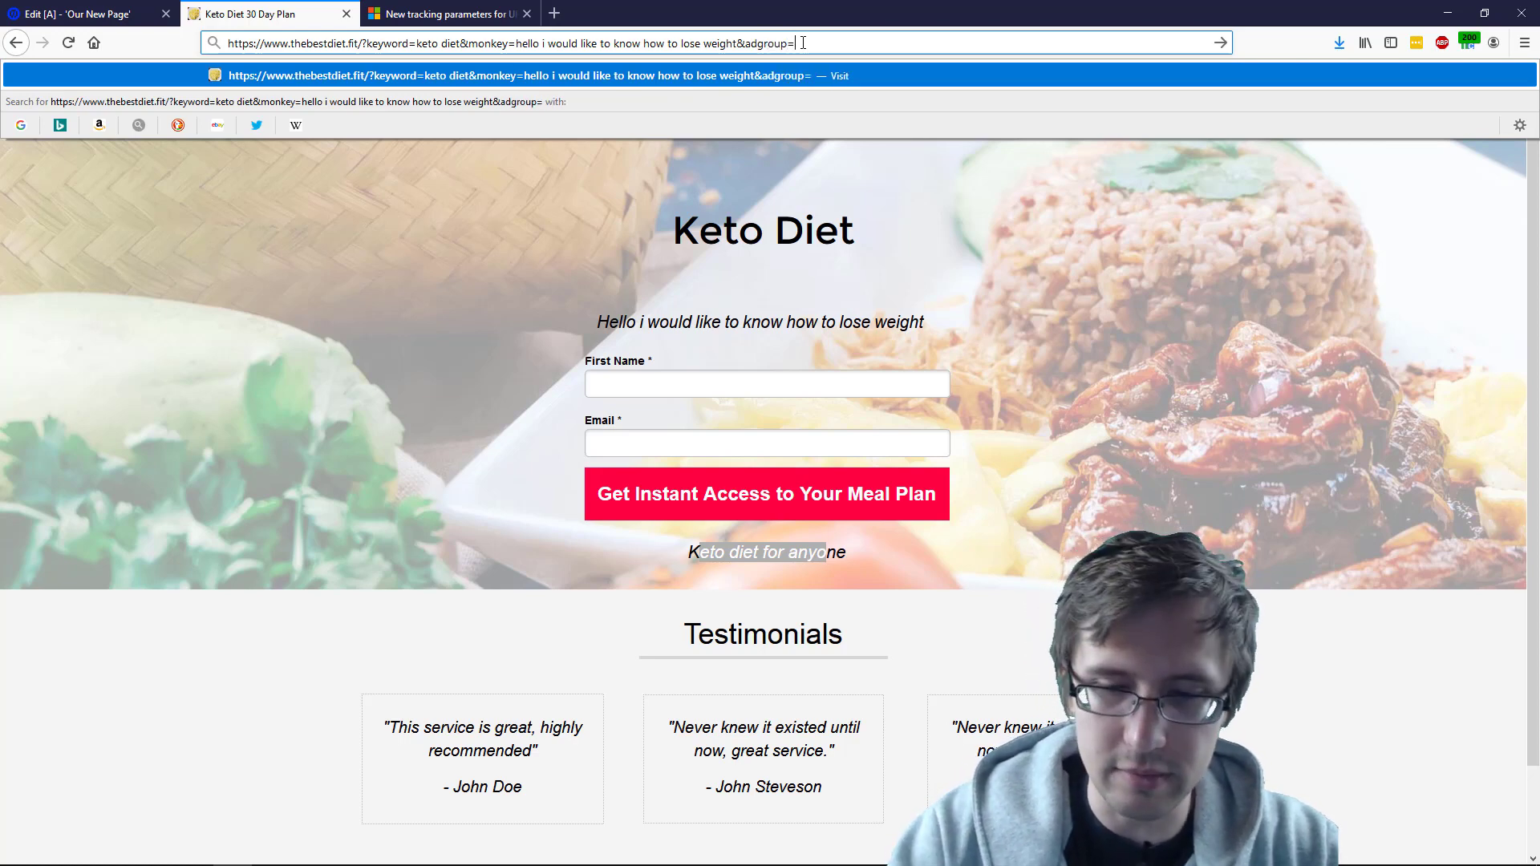
- Look up the {AdGroup} tag in the Bing Ads tracking parameters article and return to the live landing page
{"action": "left_click", "coordinate": [500, 9]}
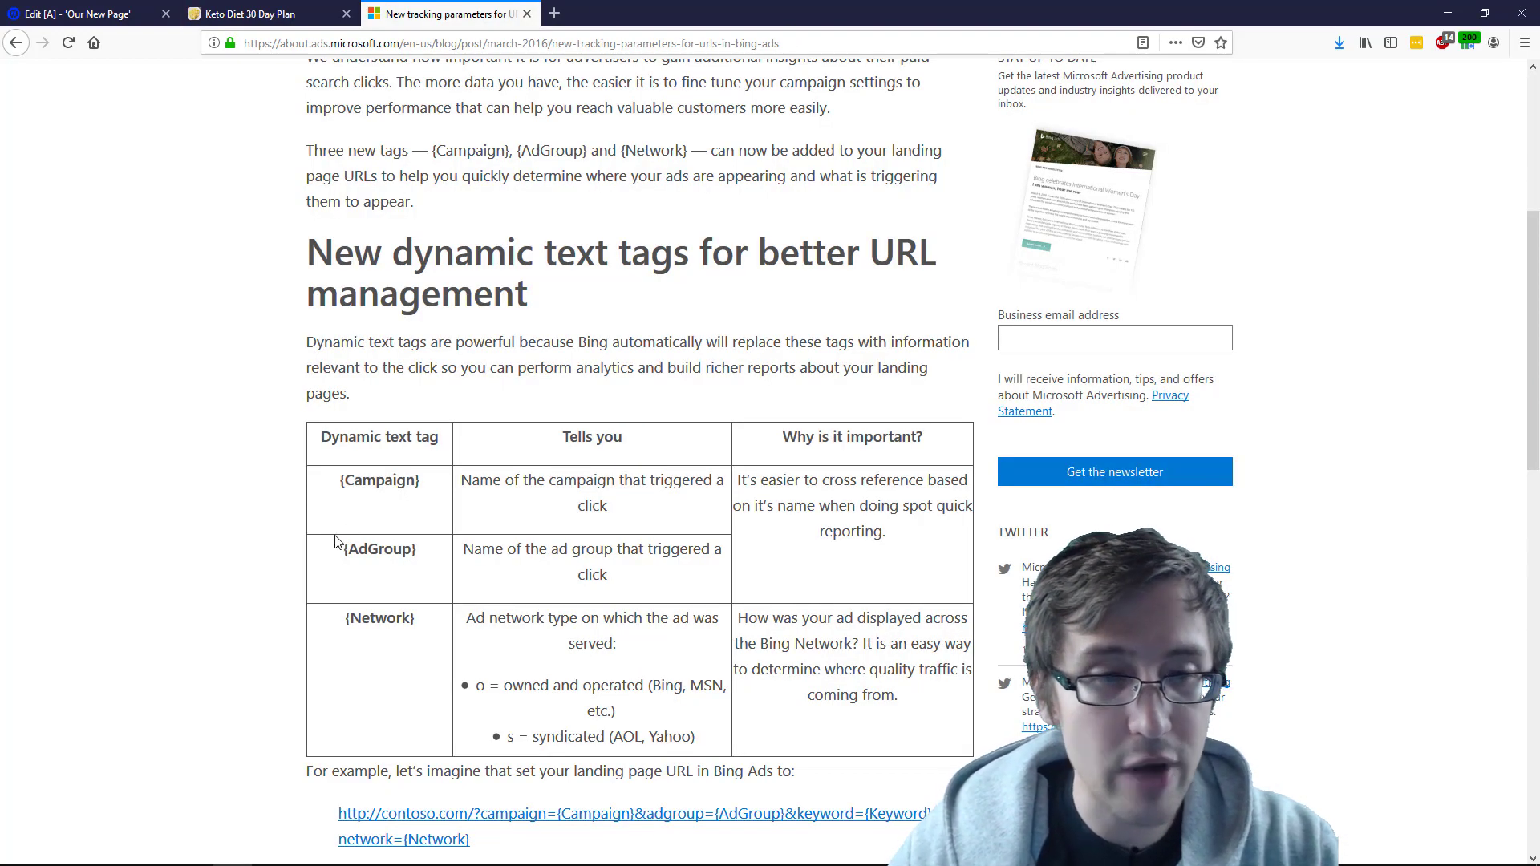
{"action": "left_click_drag", "start_coordinate": [340, 549], "coordinate": [447, 568]}
{"action": "left_click", "coordinate": [255, 10]}
{"action": "type", "text": "="}
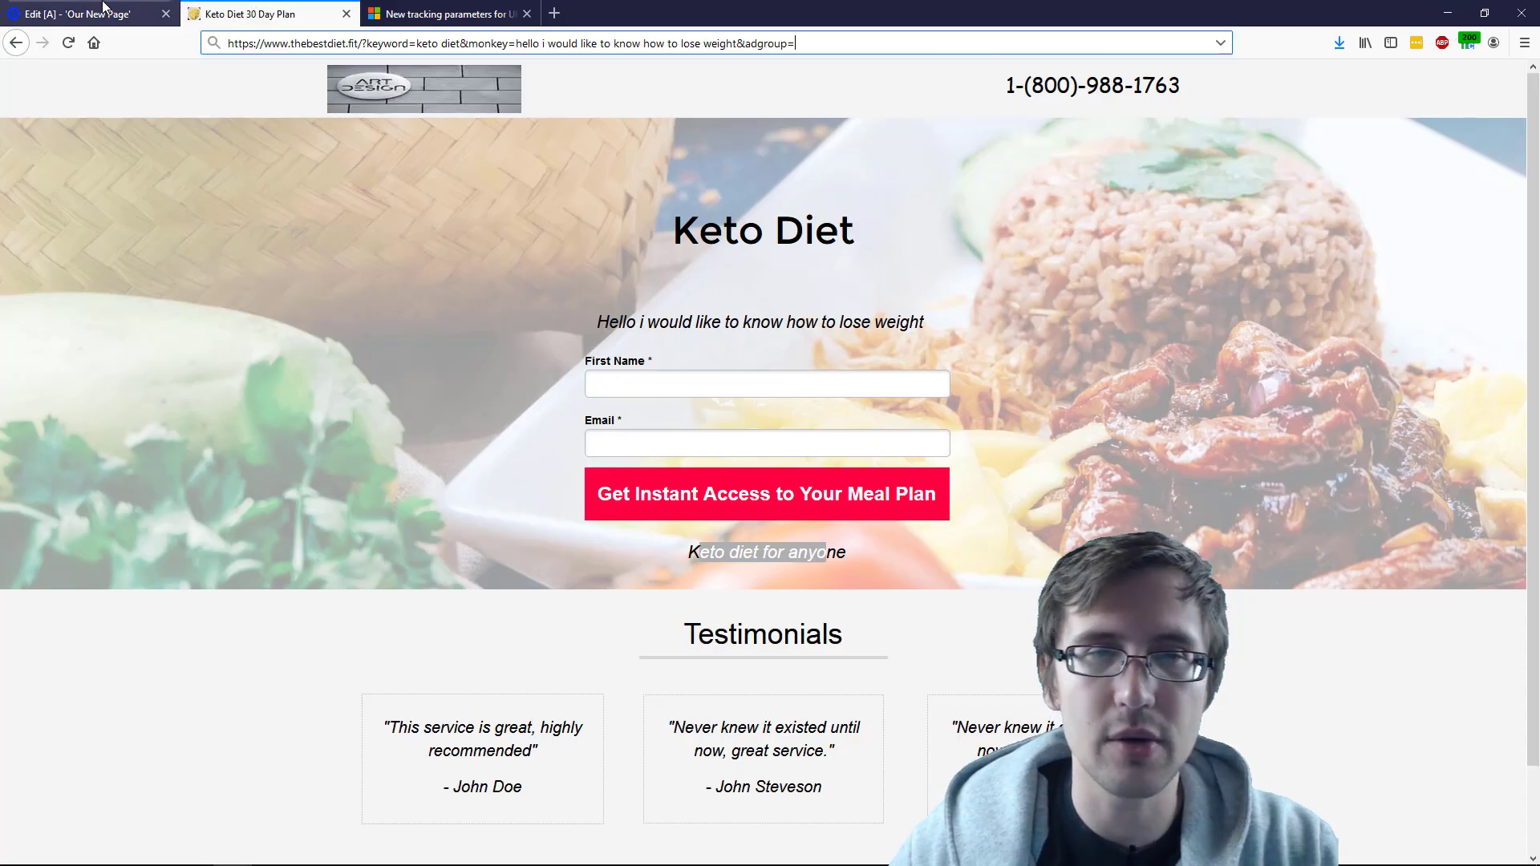
- Complete the adgroup parameter in the live page's address with {adgroup} and load the page
{"action": "type", "text": "{adgroup}"}
{"action": "key", "text": "Return"}
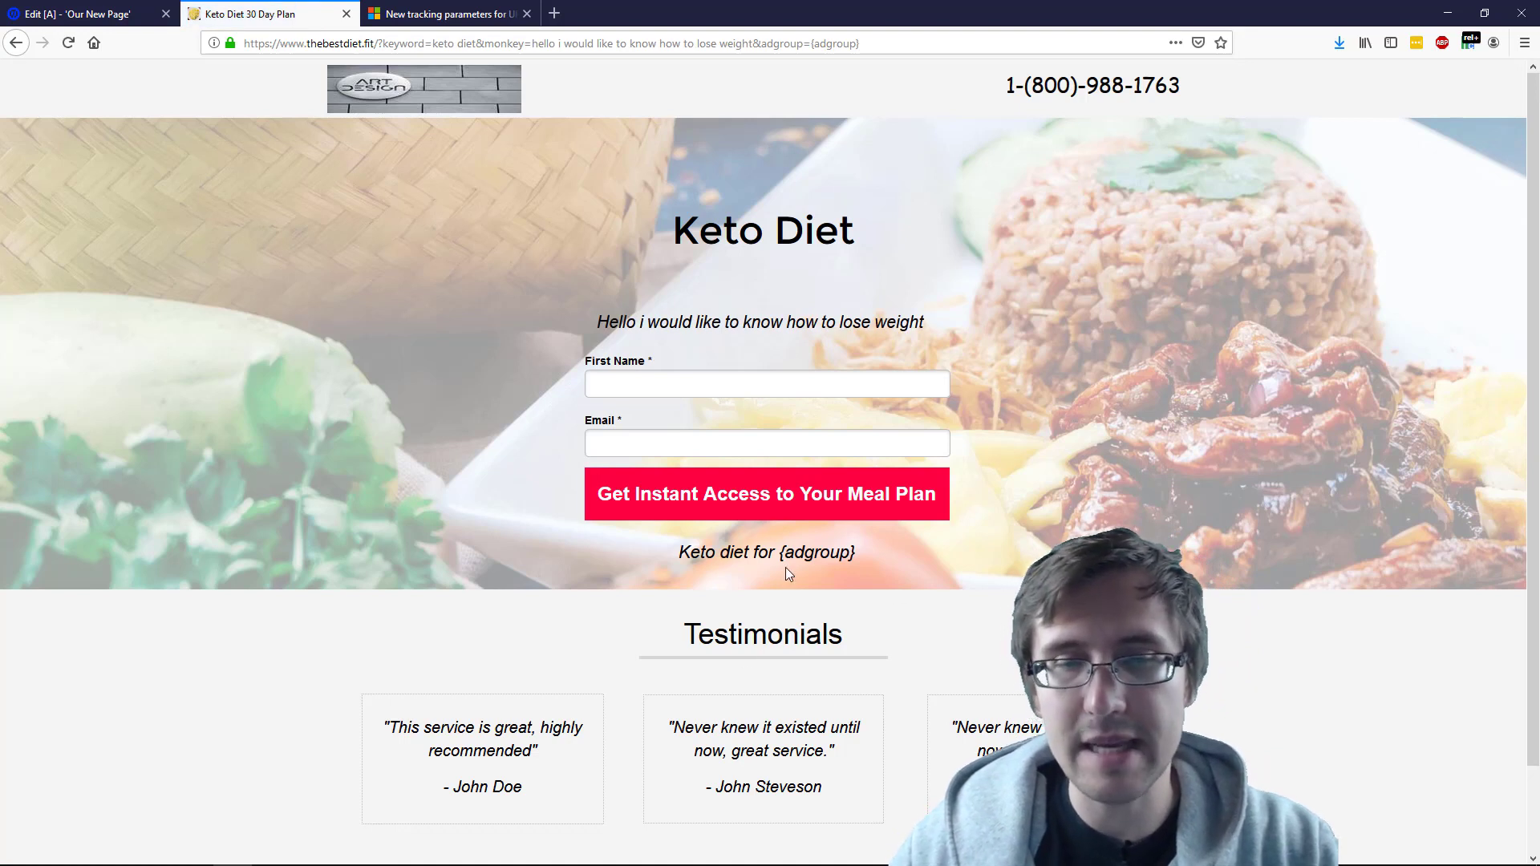
- Replace the adgroup parameter's value in the live page's address with "Males 50-64" and reload the page
{"action": "left_click", "coordinate": [822, 48]}
{"action": "left_click_drag", "start_coordinate": [887, 41], "coordinate": [811, 54]}
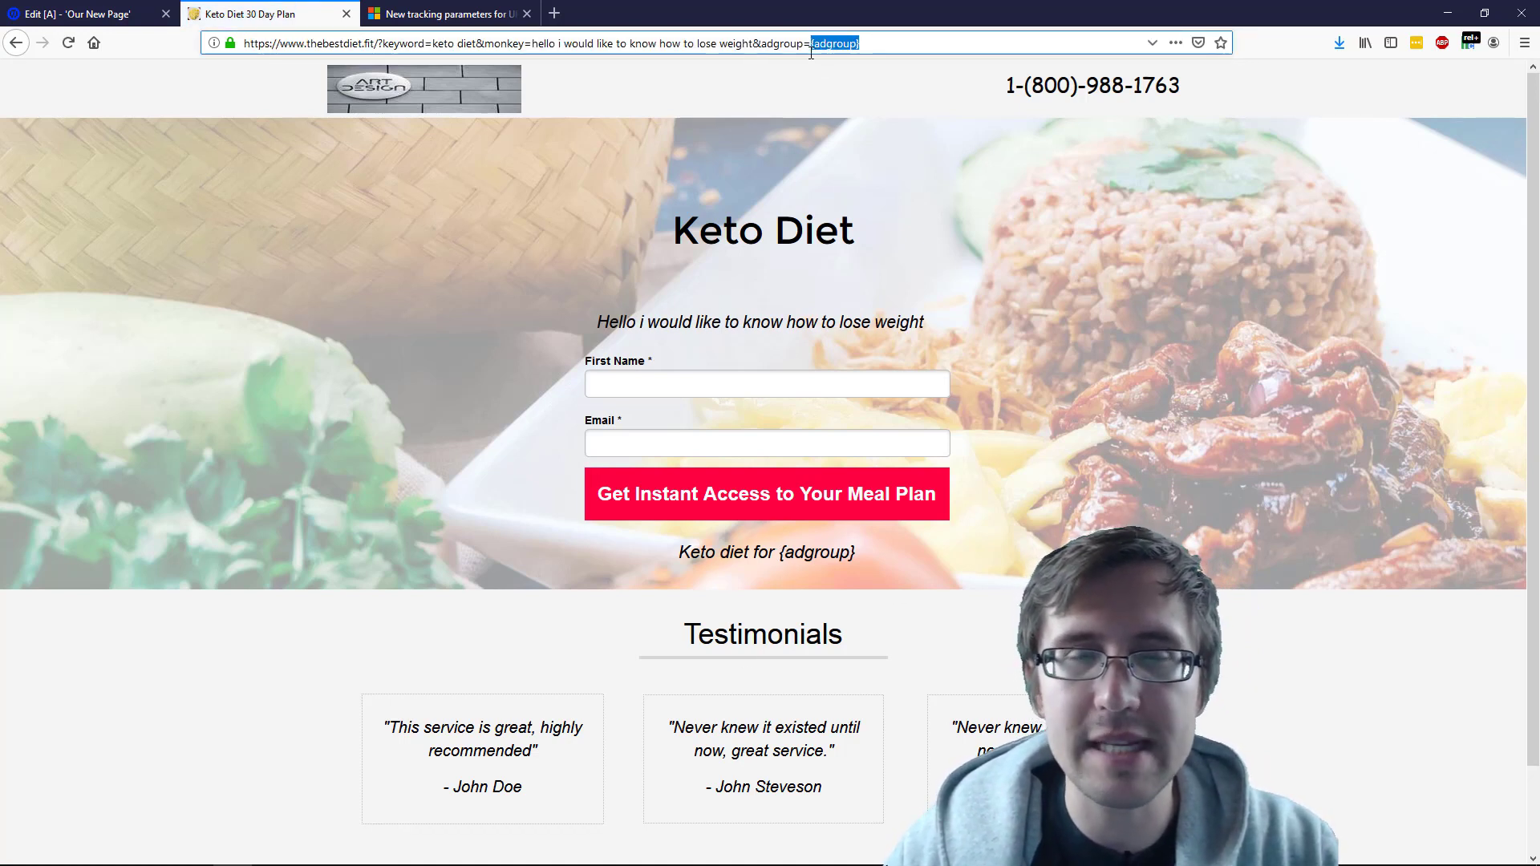
{"action": "type", "text": "M"}
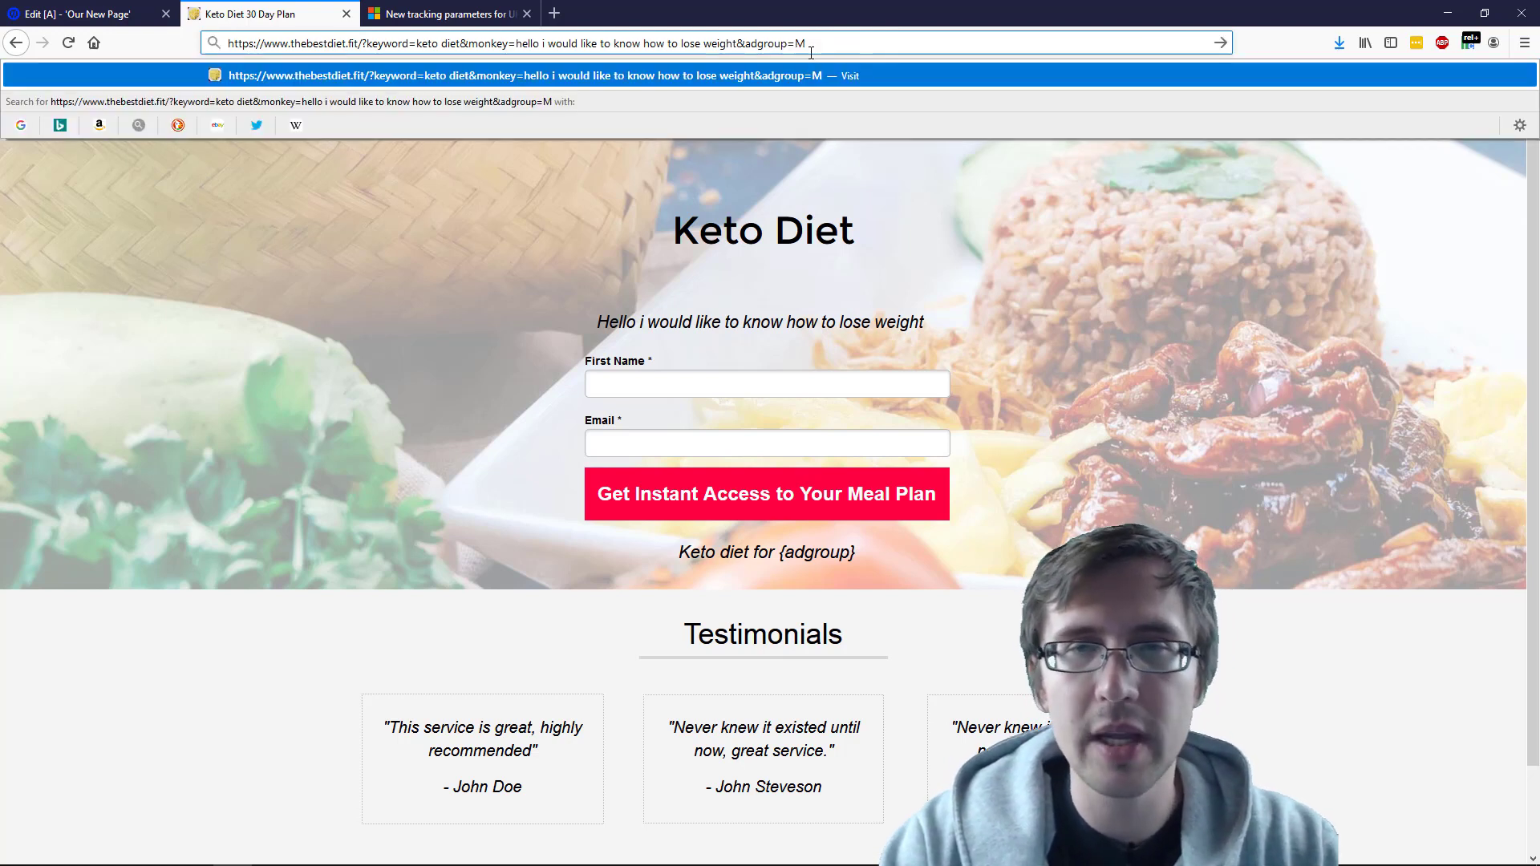
{"action": "type", "text": "ales 50-"}
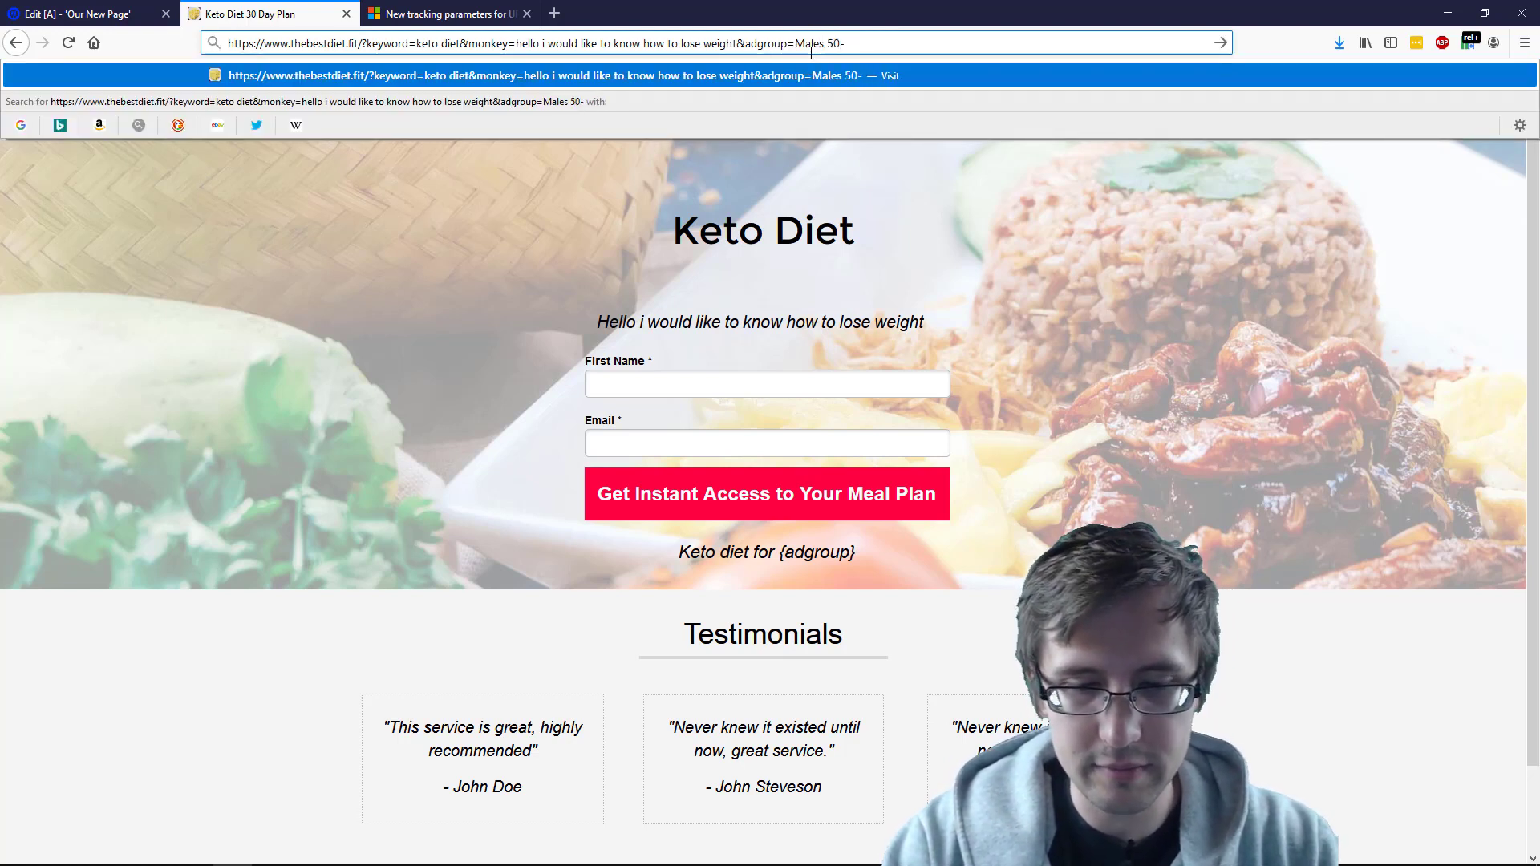
{"action": "type", "text": "64"}
{"action": "key", "text": "Return"}
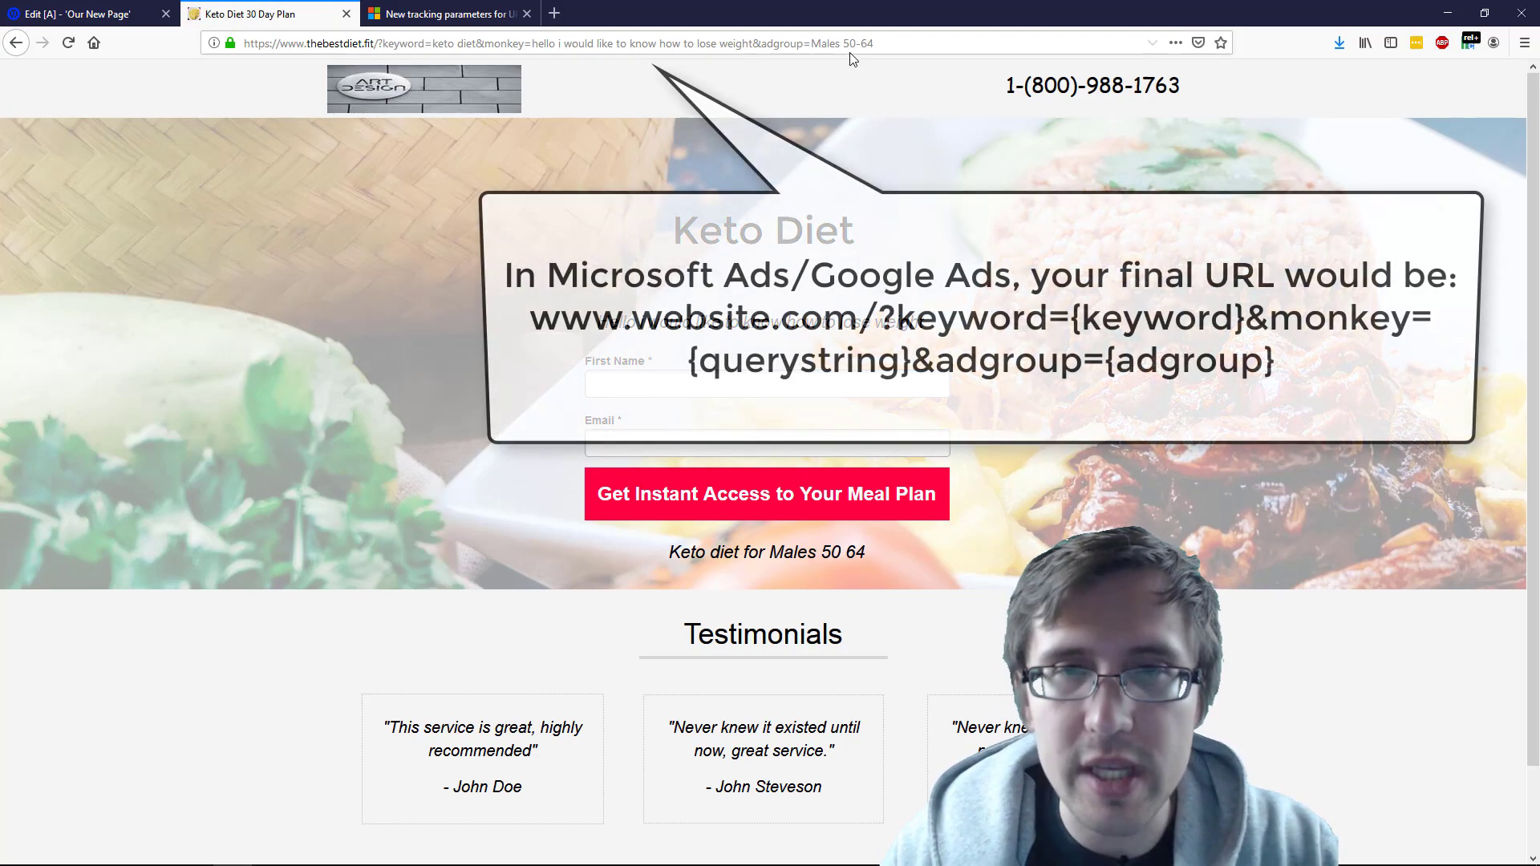
- Reword the age range in the adgroup parameter to "50 to 64" and reload the page
{"action": "left_click", "coordinate": [868, 48]}
{"action": "left_click", "coordinate": [868, 48]}
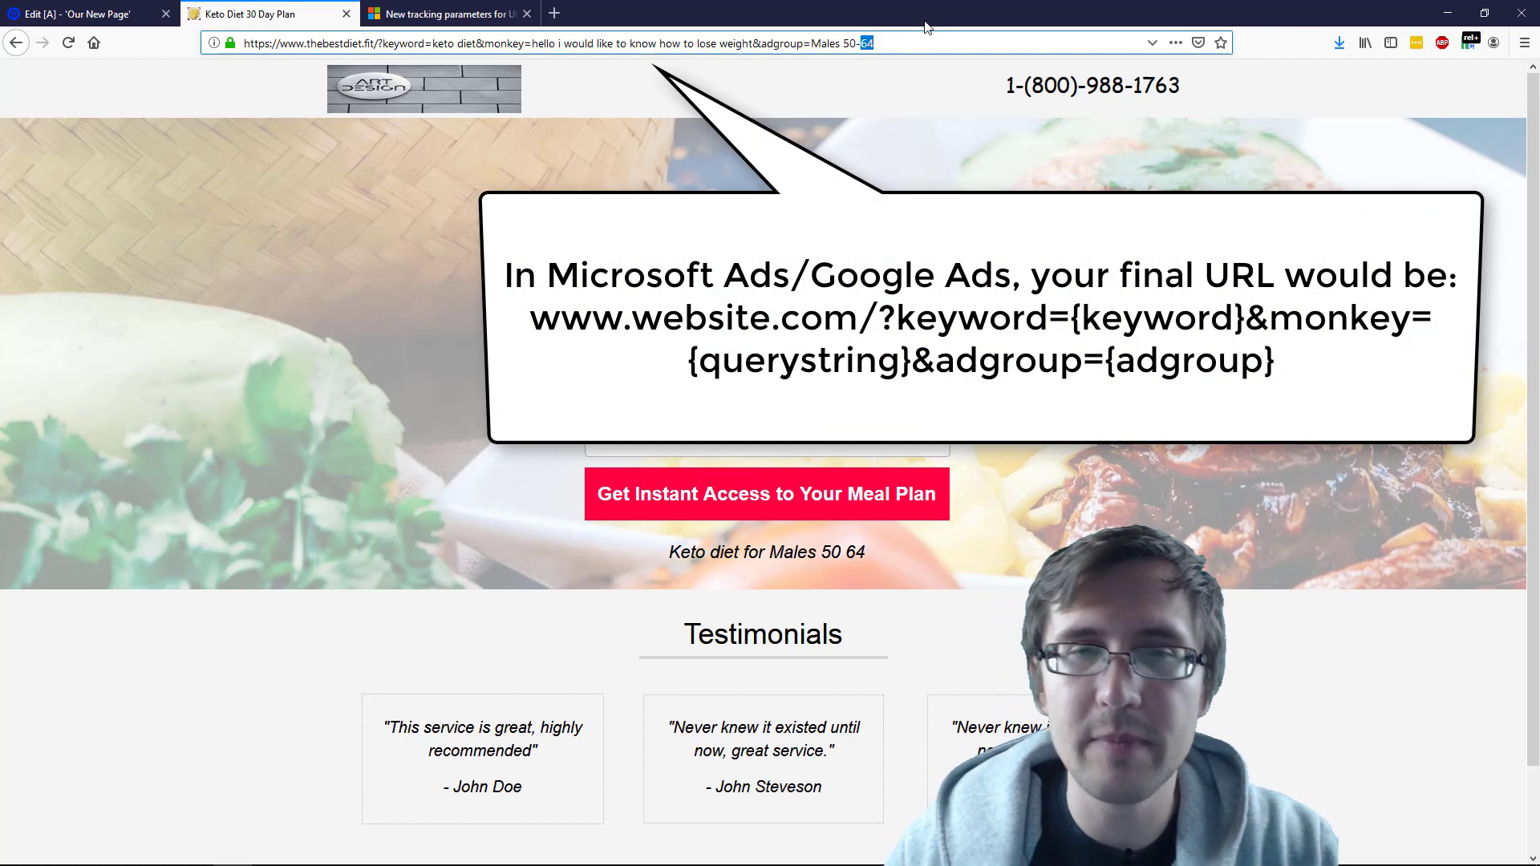
{"action": "type", "text": "to"}
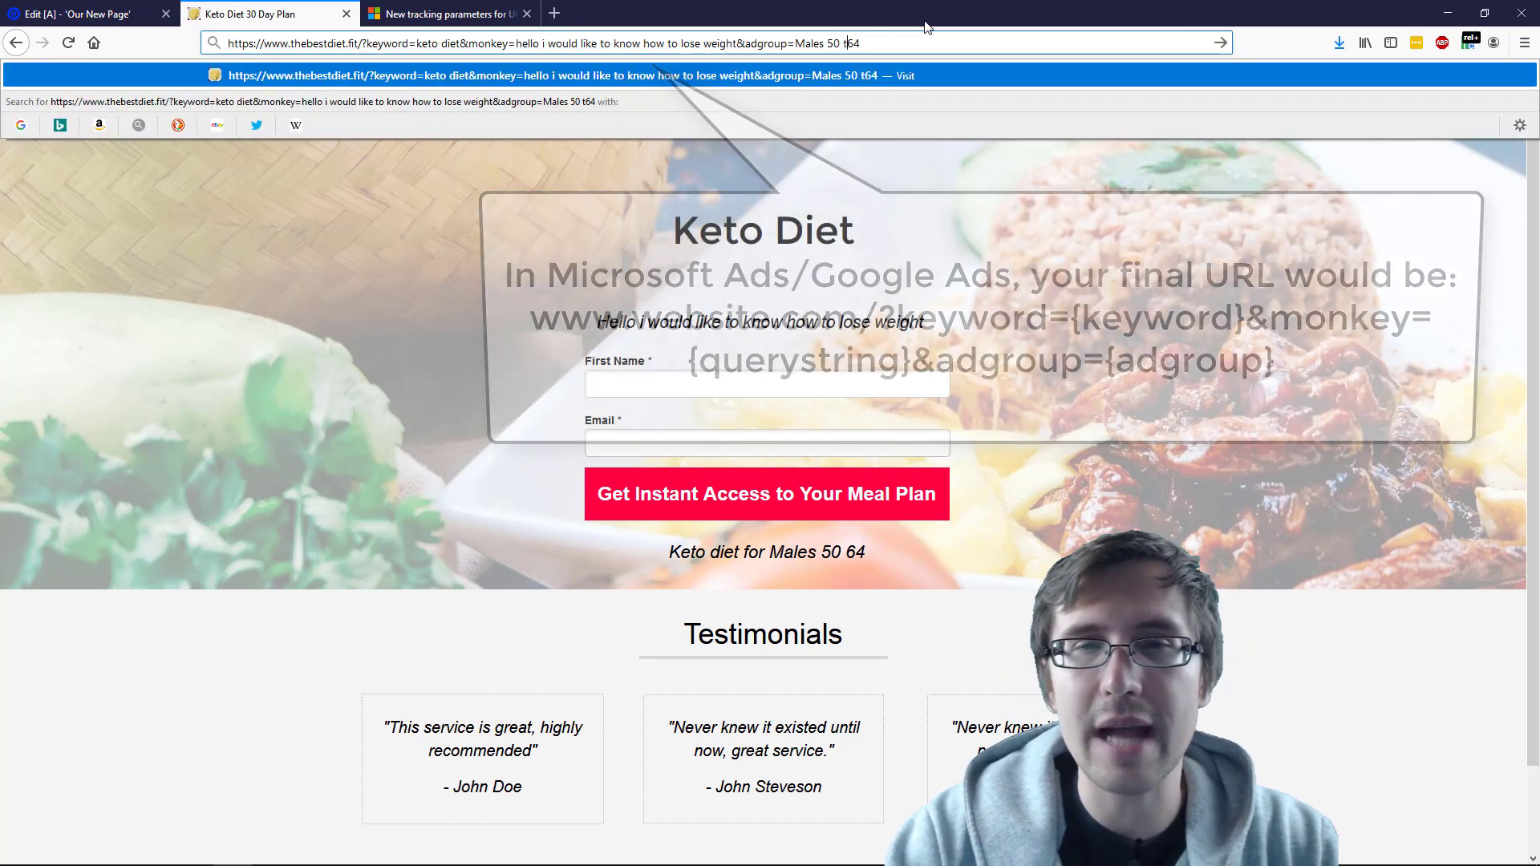
{"action": "key", "text": "Return"}
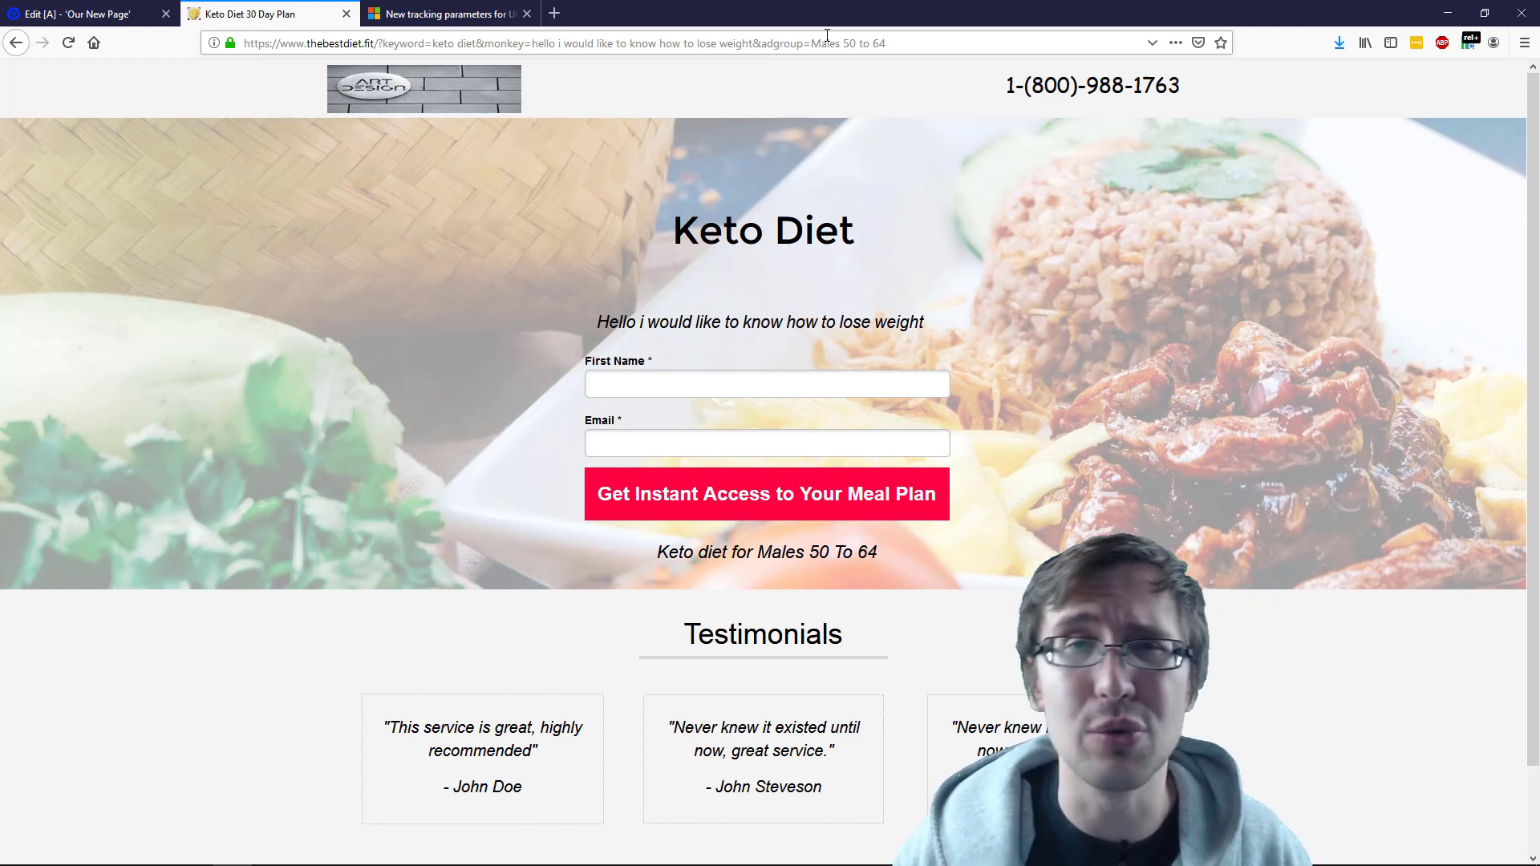
- Review the dynamic text tags table in the Bing Ads article and compare it with the line below the live page's form button
{"action": "left_click", "coordinate": [441, 14]}
{"action": "left_click_drag", "start_coordinate": [363, 480], "coordinate": [400, 706]}
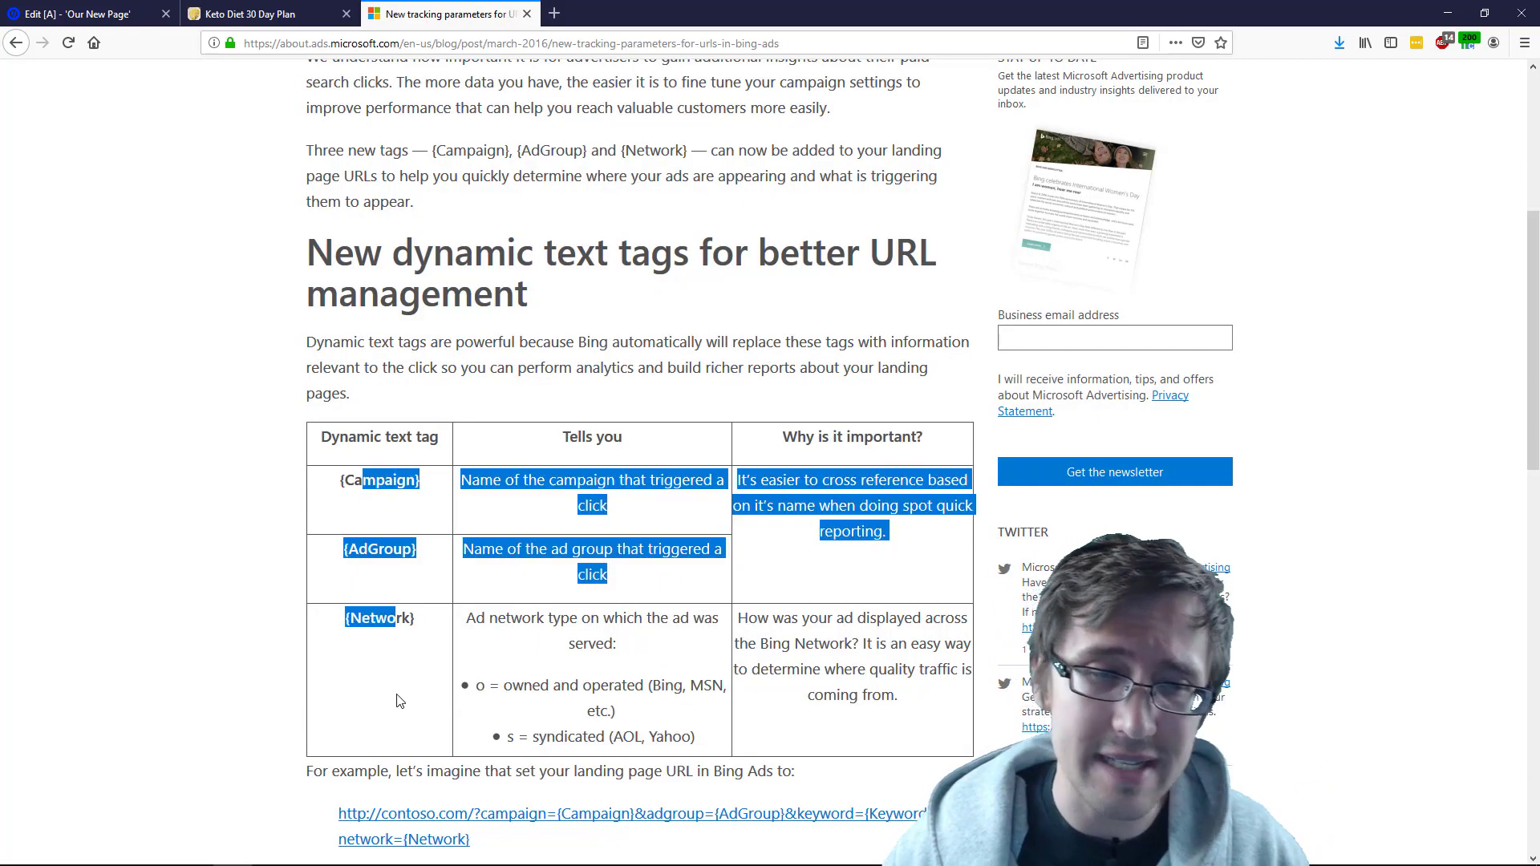
{"action": "left_click", "coordinate": [241, 597]}
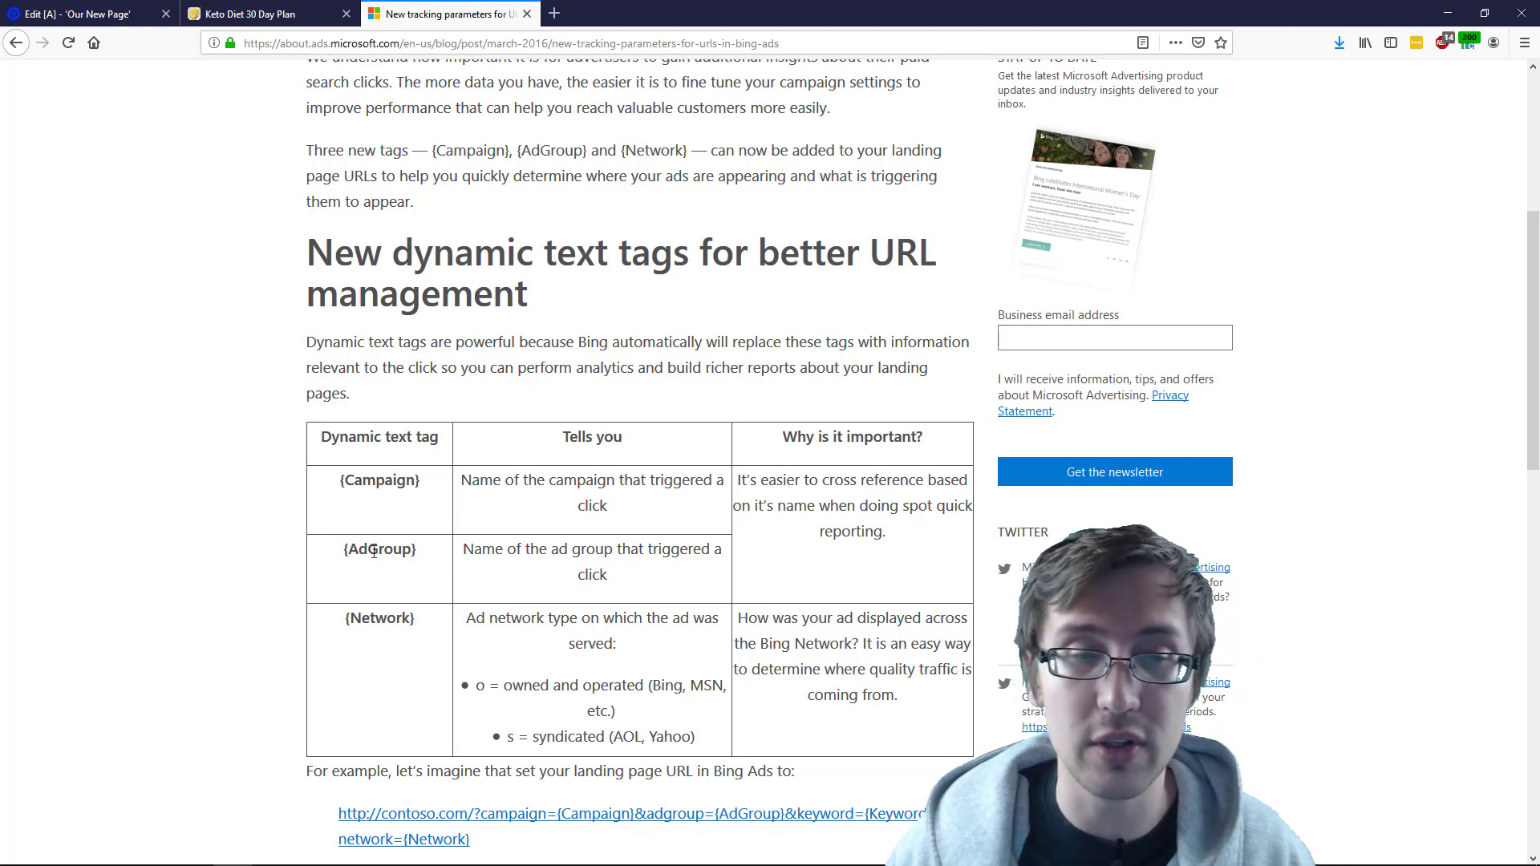
{"action": "left_click", "coordinate": [309, 14]}
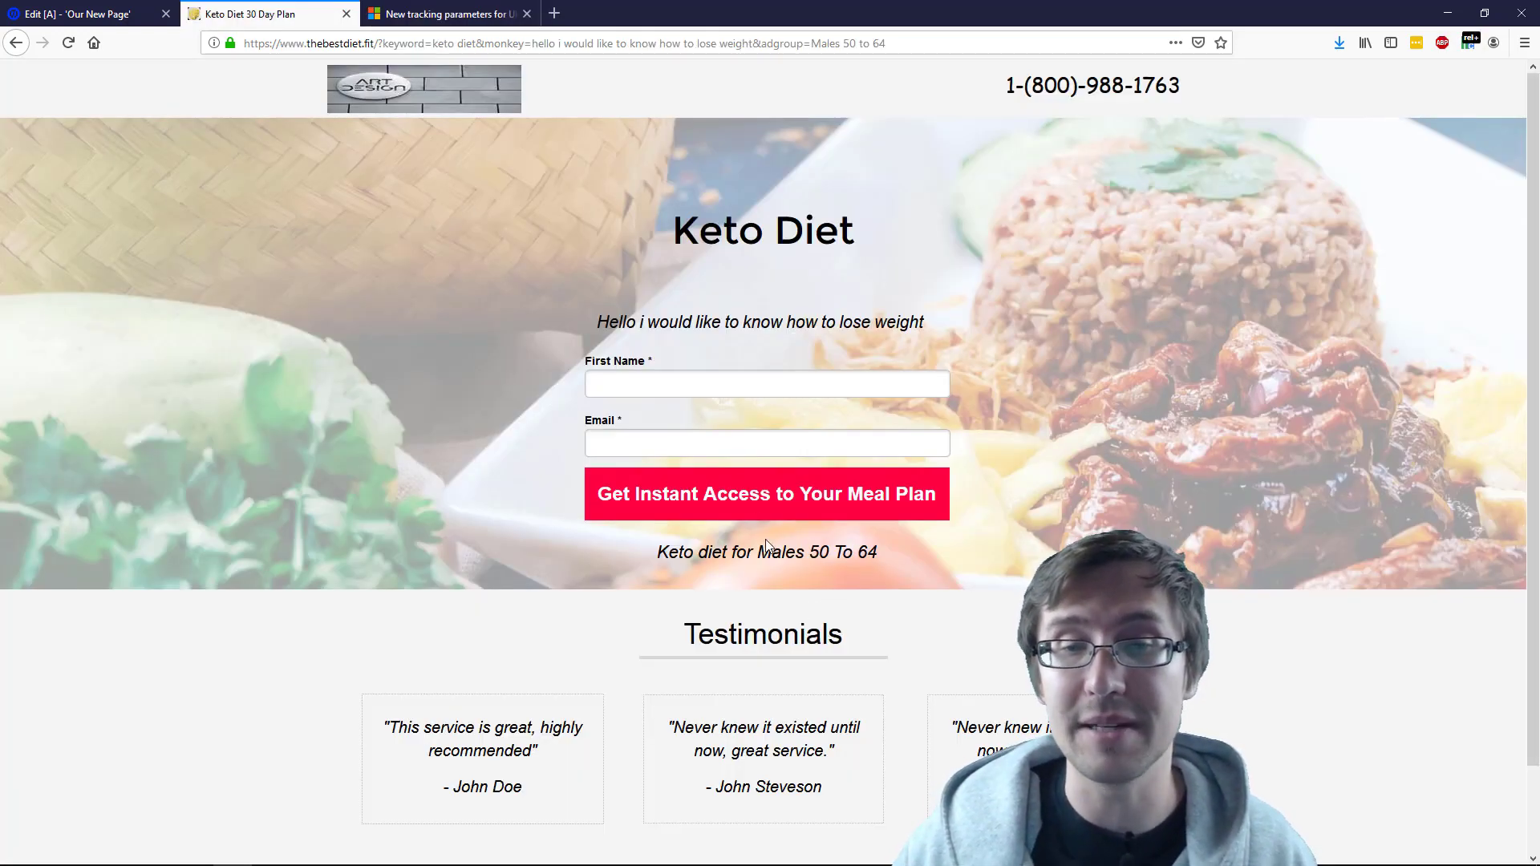
{"action": "left_click_drag", "start_coordinate": [766, 546], "coordinate": [880, 557]}
{"action": "left_click", "coordinate": [831, 570]}
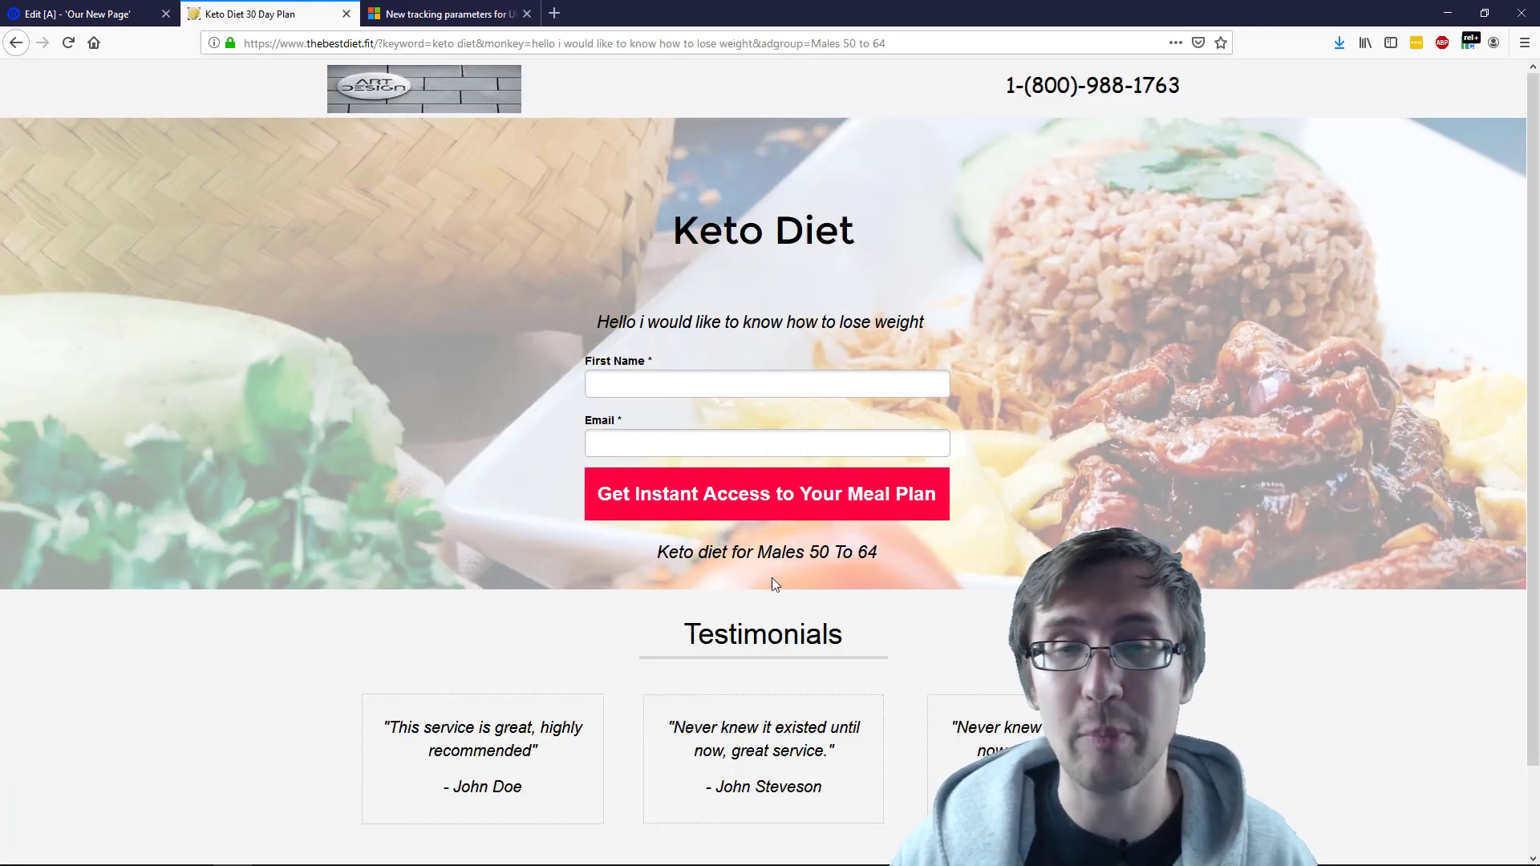